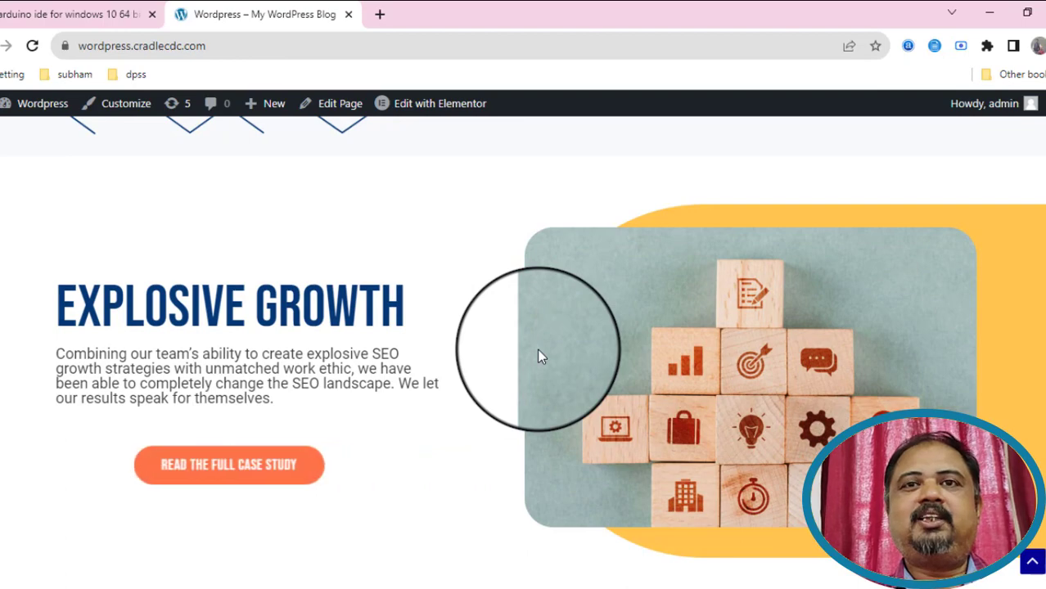
Scroll through the site's home page and reload it.
scroll(537, 348, "down", 2)
scroll(539, 356, "down", 4)
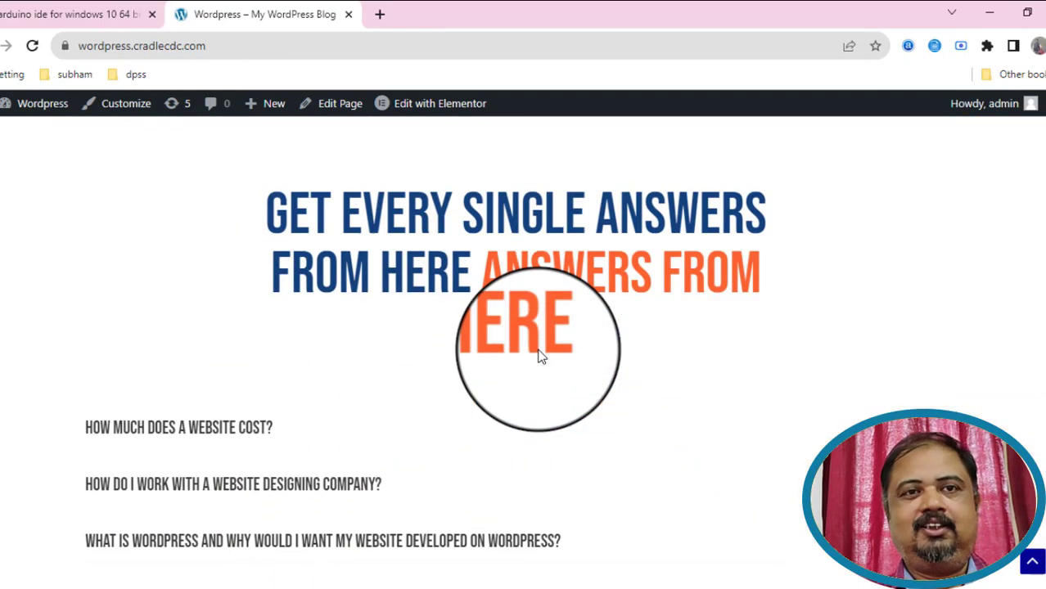
scroll(539, 352, "down", 2)
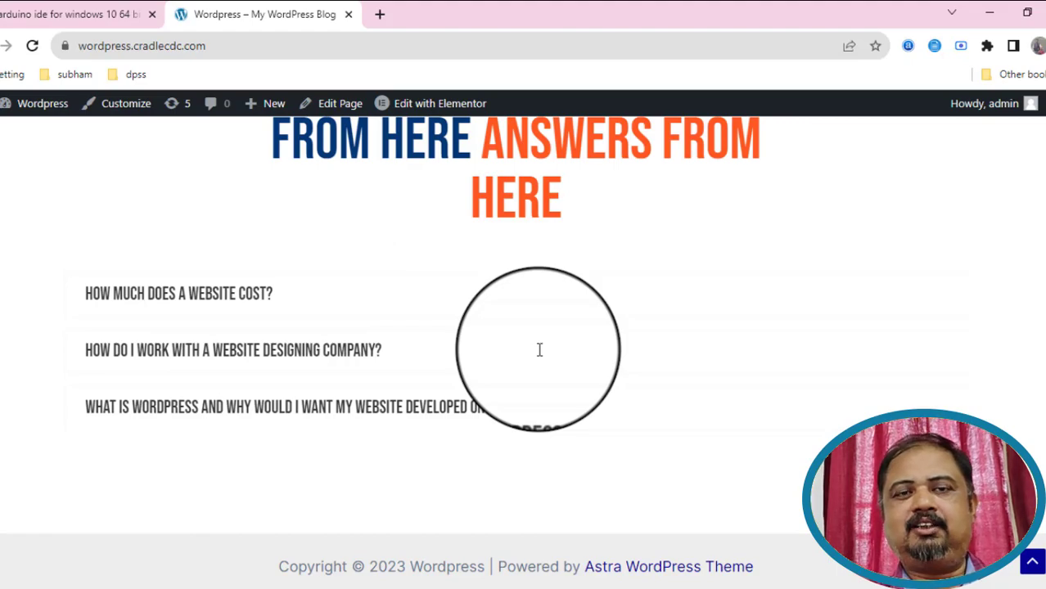
scroll(540, 349, "up", 15)
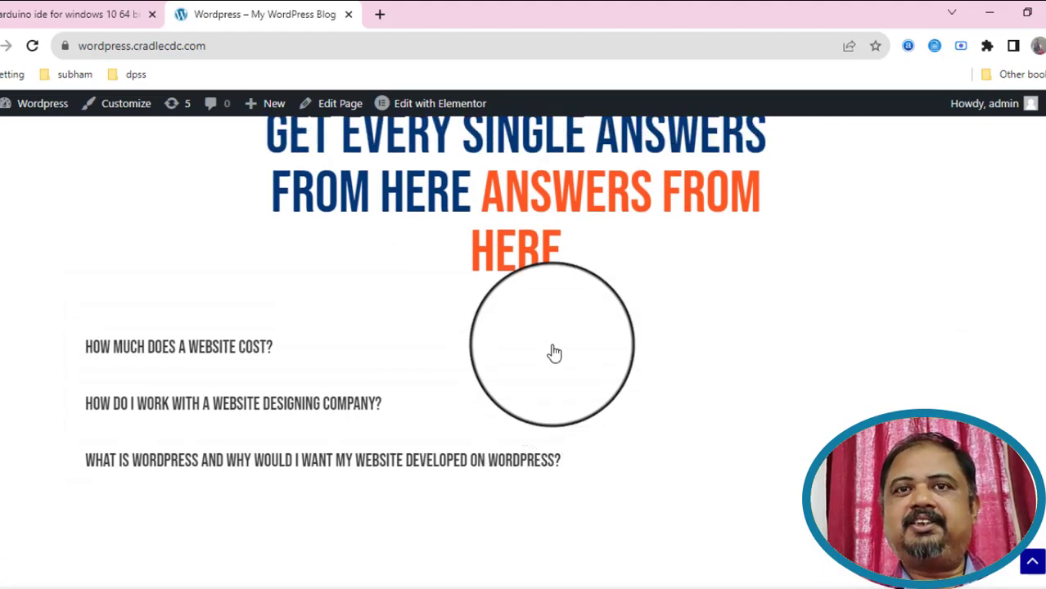
scroll(553, 351, "up", 4)
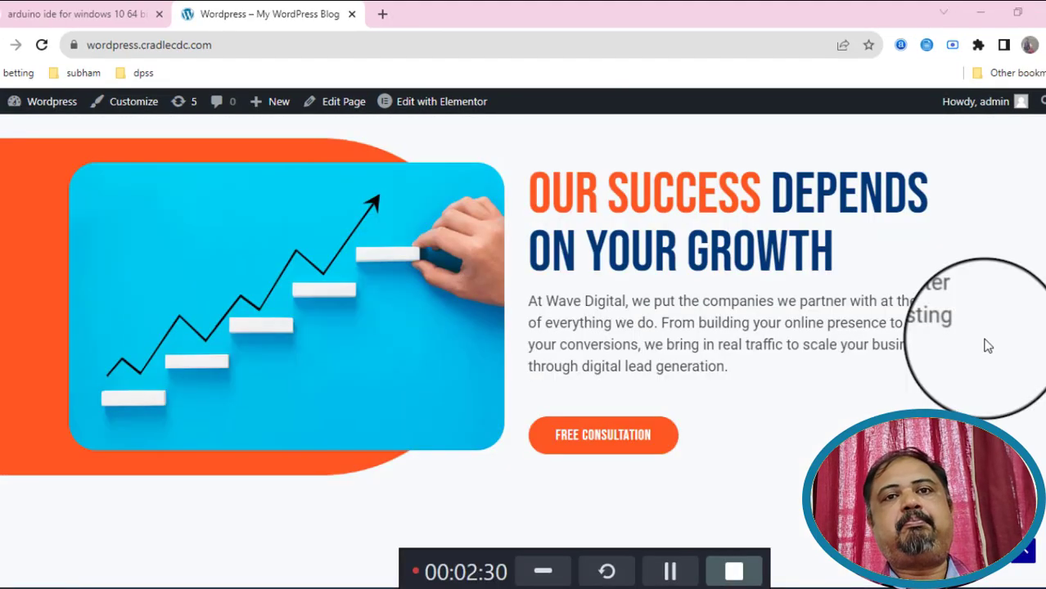
scroll(983, 343, "up", 6)
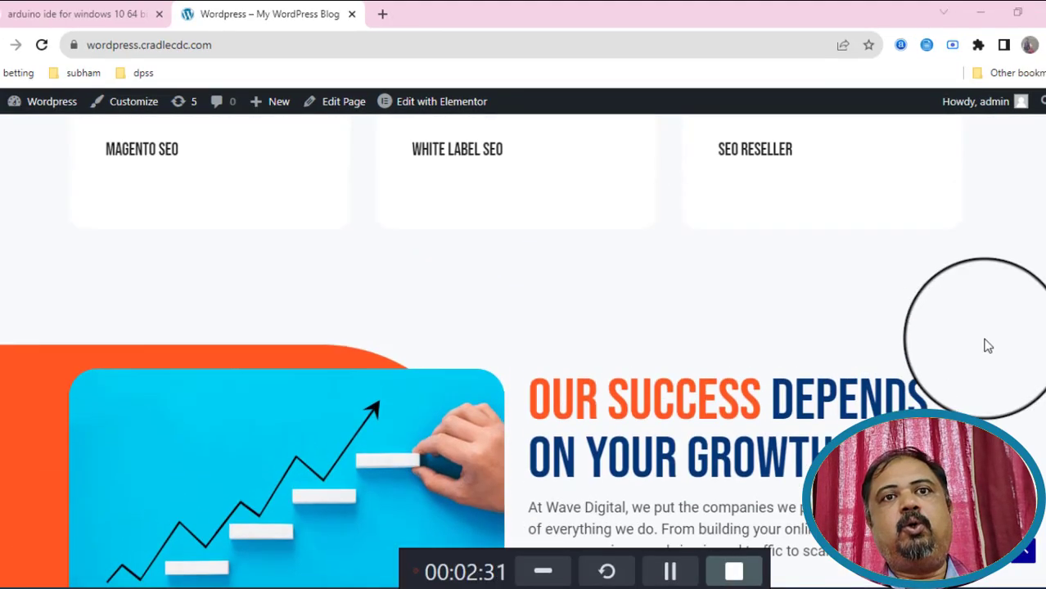
scroll(990, 336, "up", 6)
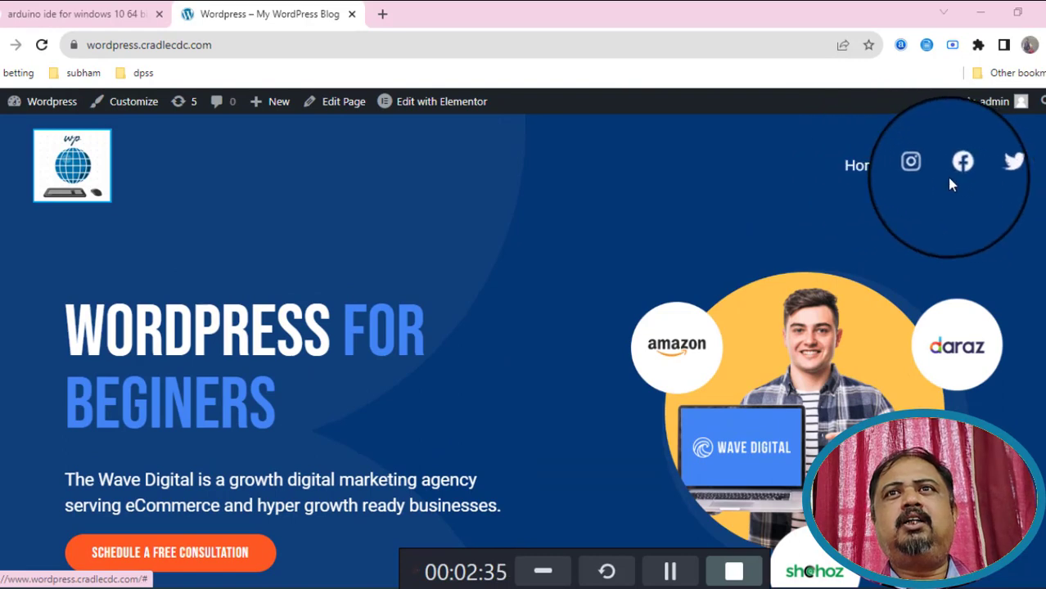
left_click(865, 172)
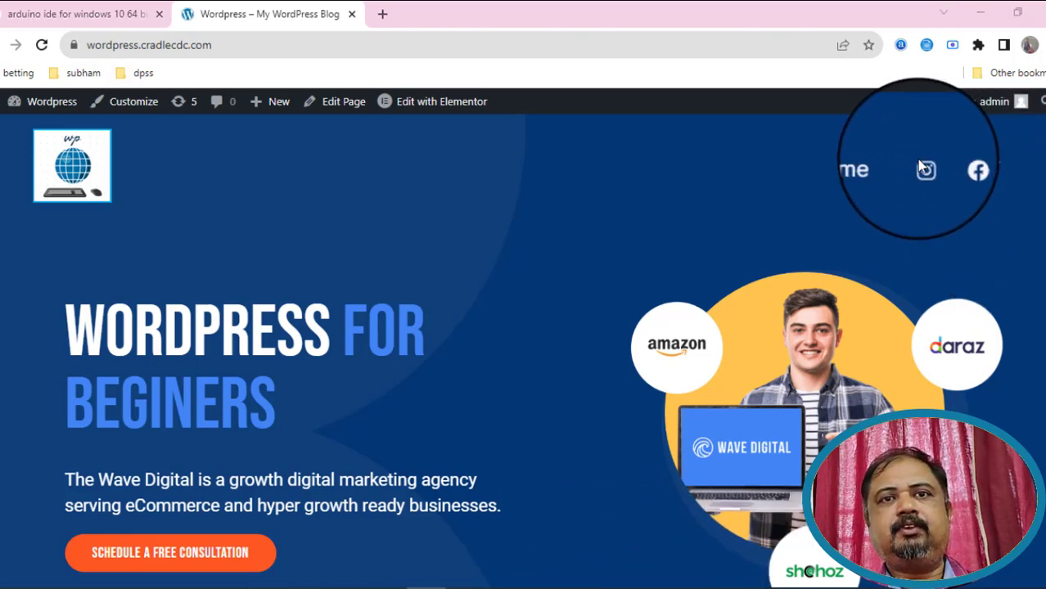
Go to WordPress > Dashboard from the admin bar and scroll through the dashboard.
mouse_move(986, 111)
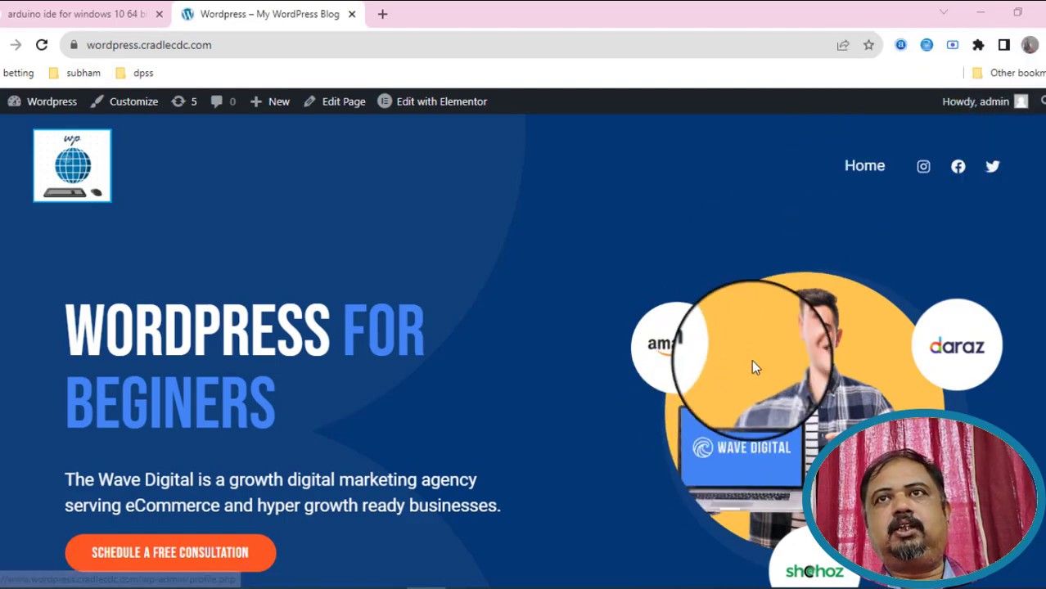
scroll(337, 472, "down", 10)
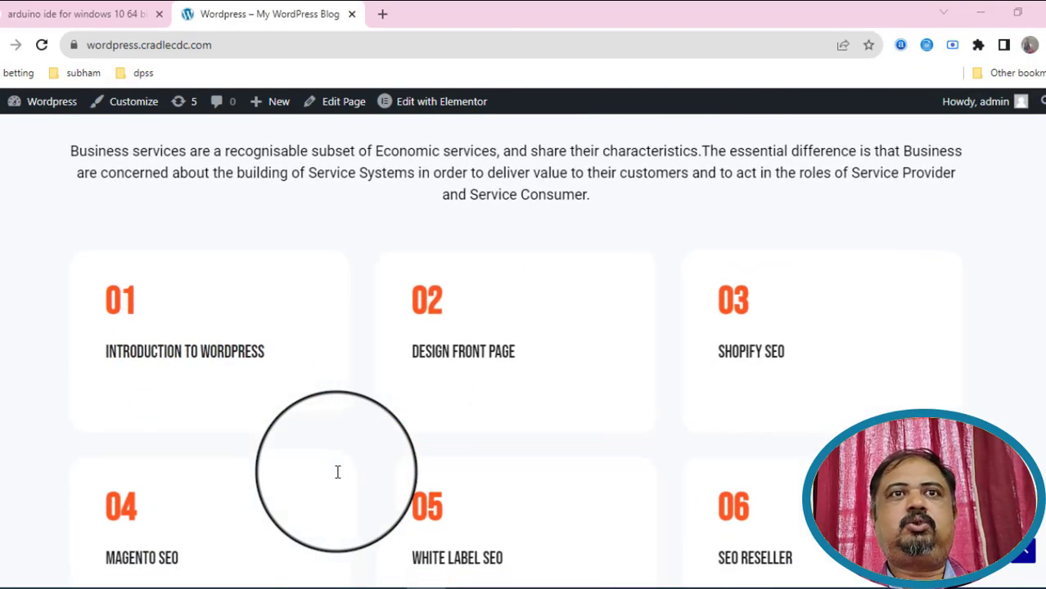
mouse_move(41, 110)
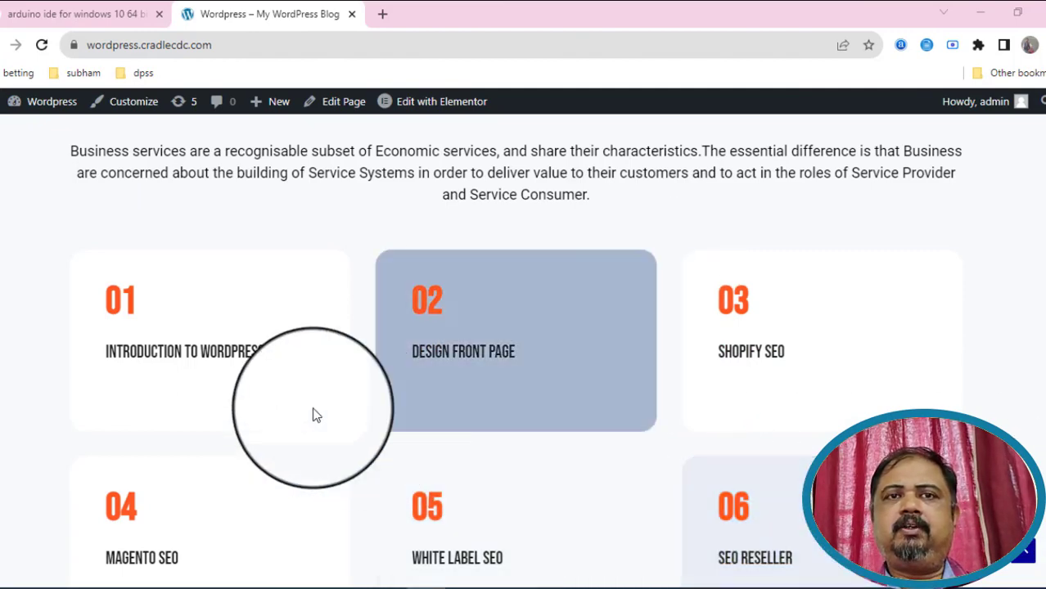
mouse_move(21, 101)
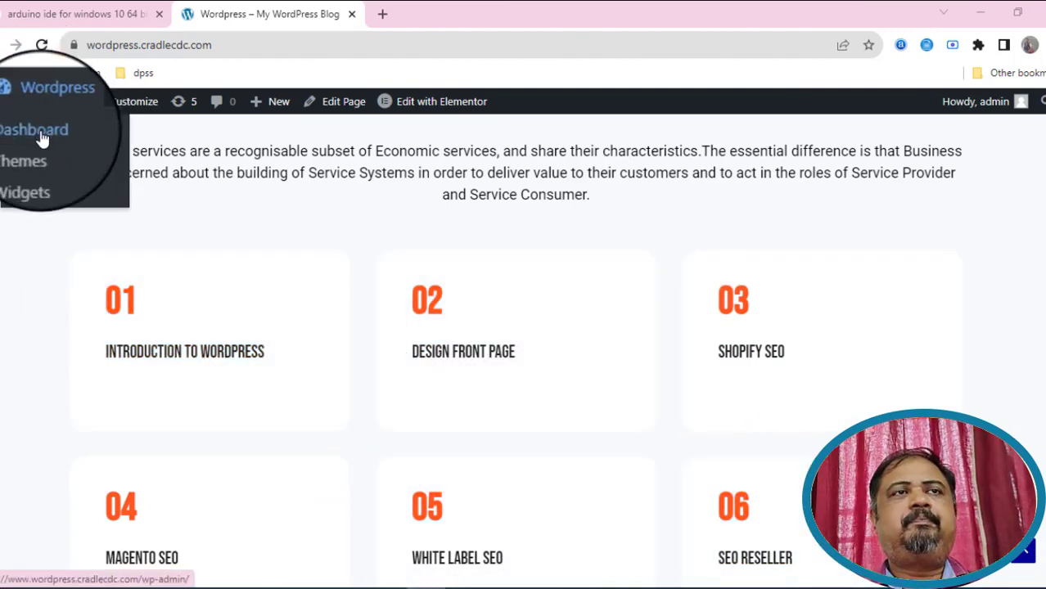
left_click(43, 139)
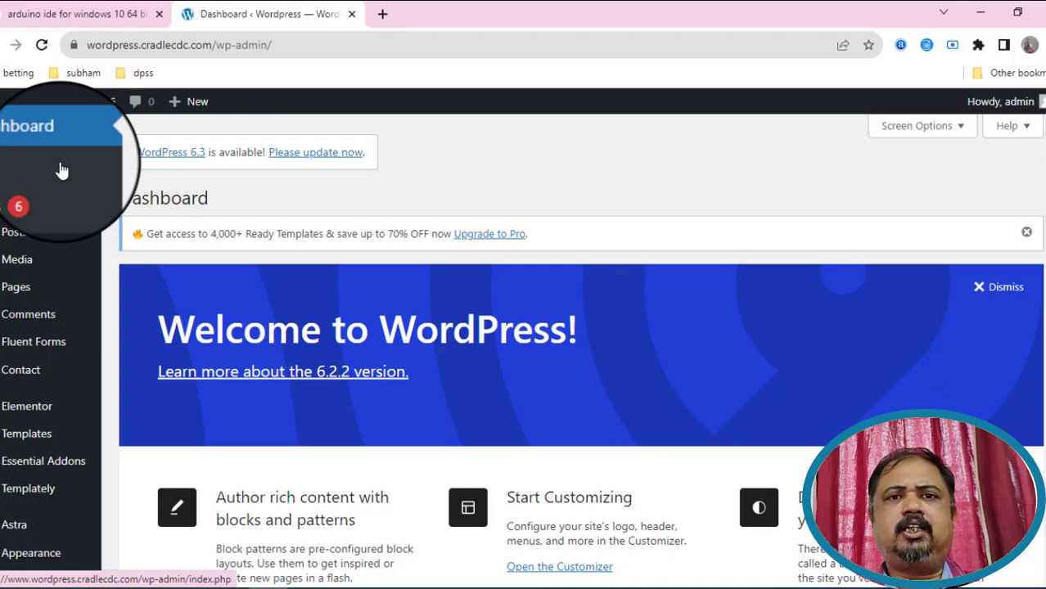
scroll(373, 382, "down", 3)
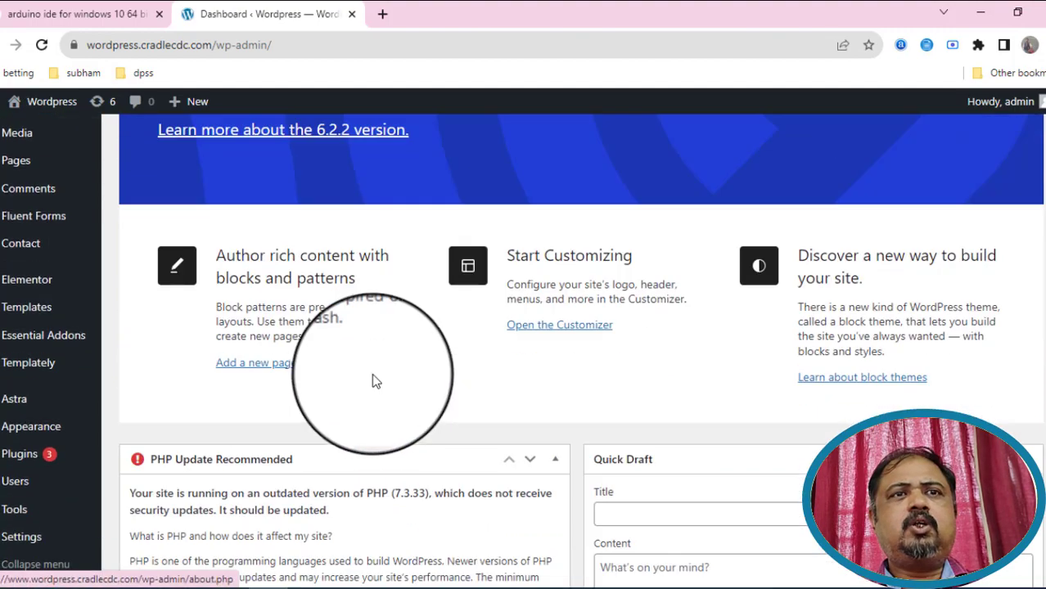
scroll(373, 381, "down", 4)
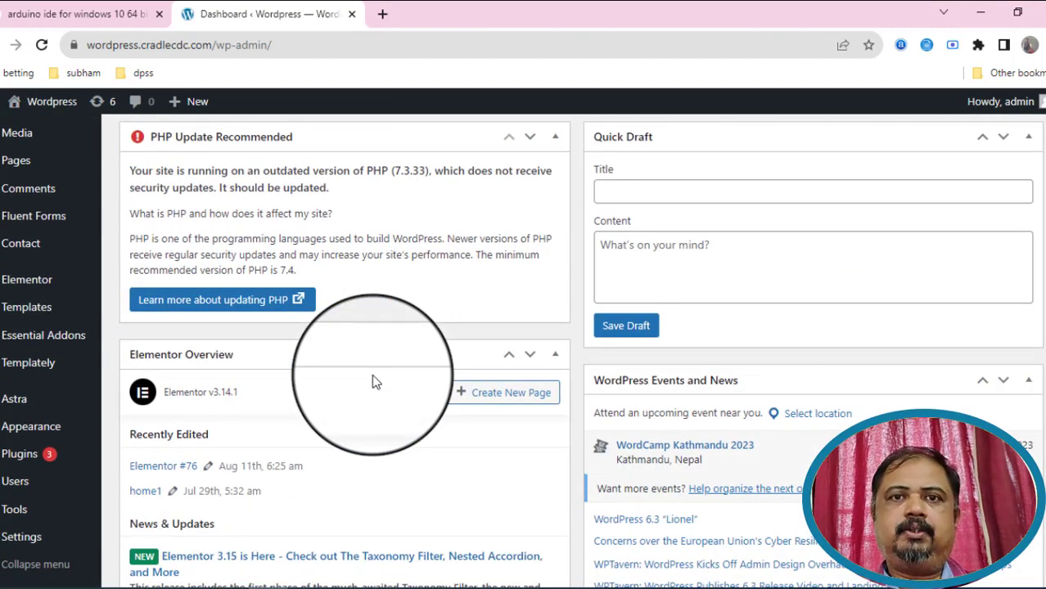
scroll(372, 381, "up", 4)
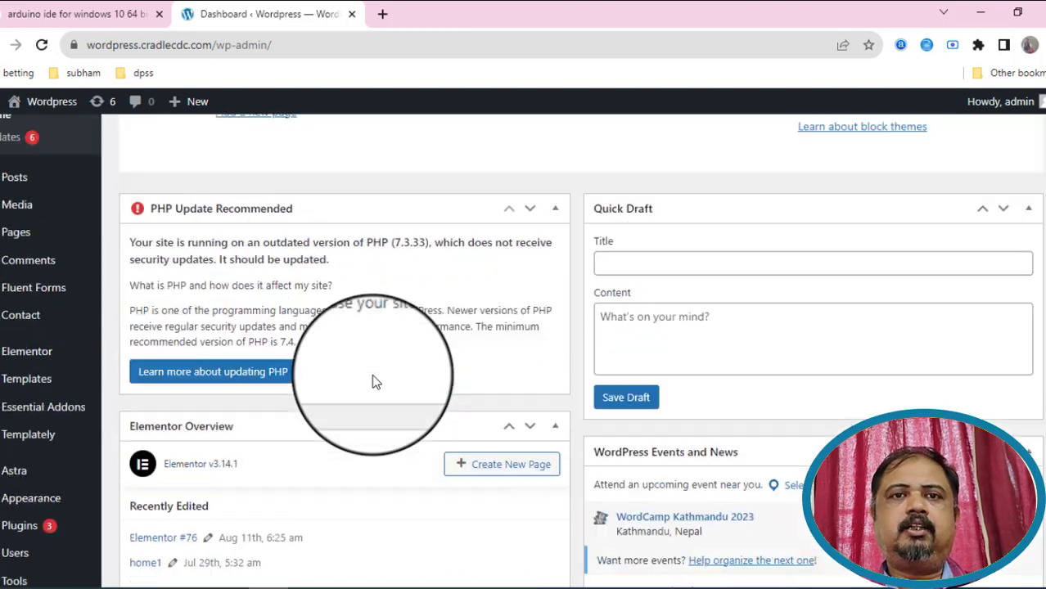
mouse_move(18, 229)
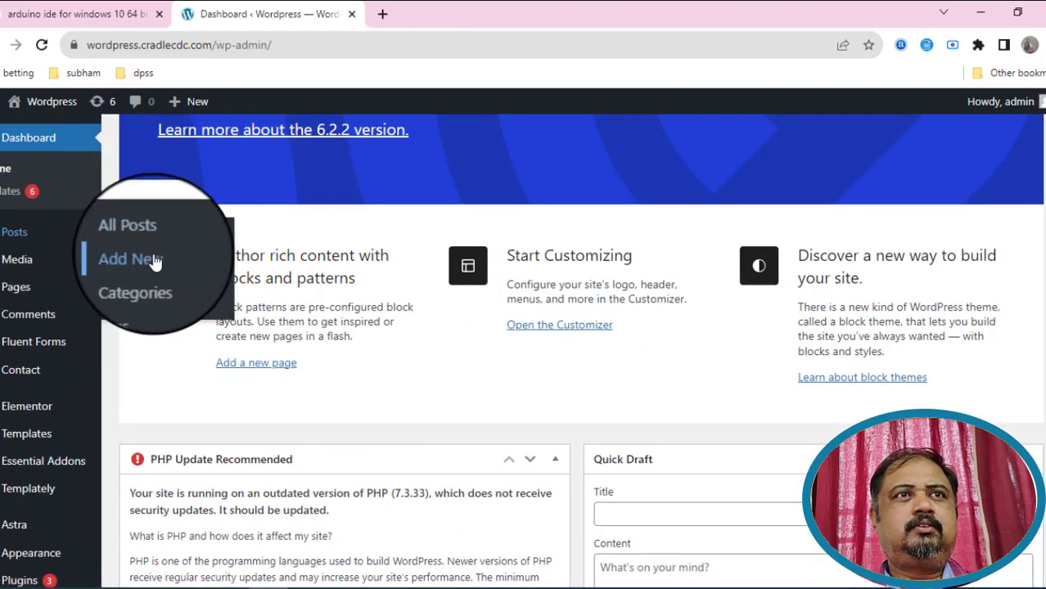
Start a new, untitled post in the block editor via Posts > Add New.
left_click_drag(152, 265, 144, 268)
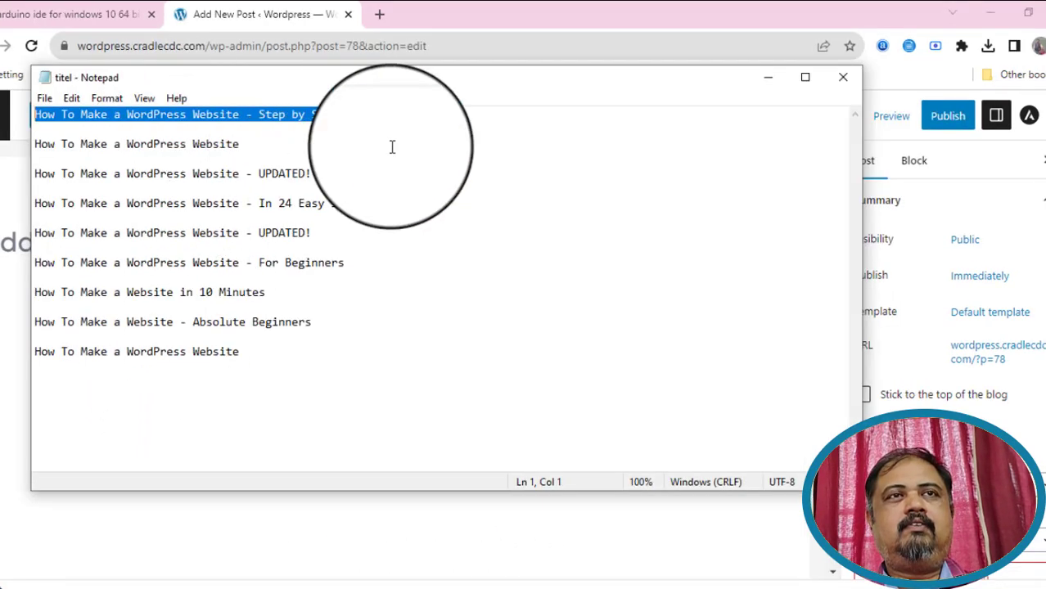
Copy the first Notepad line and paste it as the title 'How To Make a WordPress Website – Step by Step'.
left_click(768, 79)
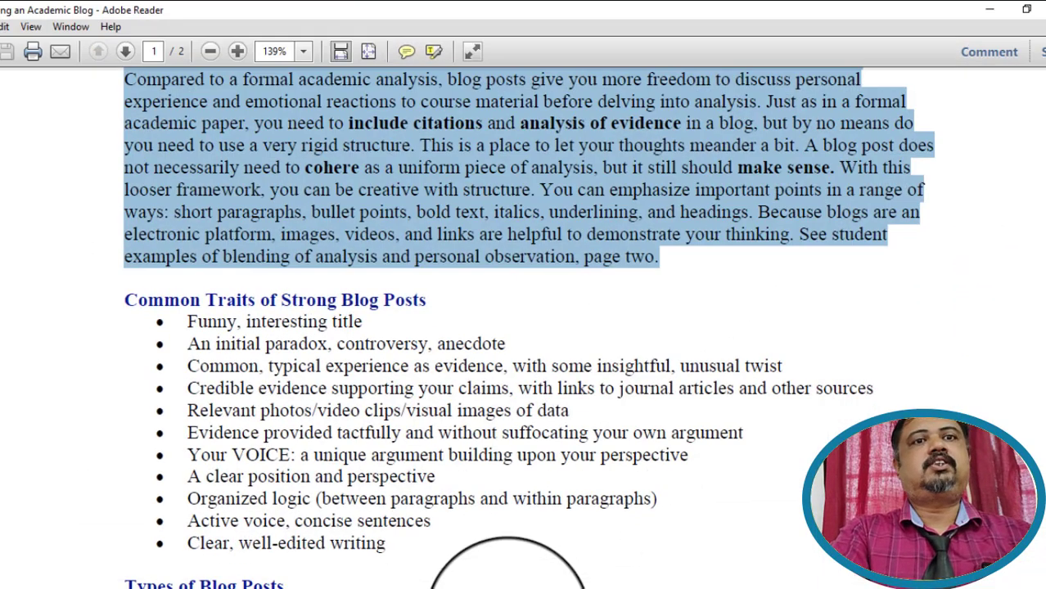
scroll(736, 391, "up", 5)
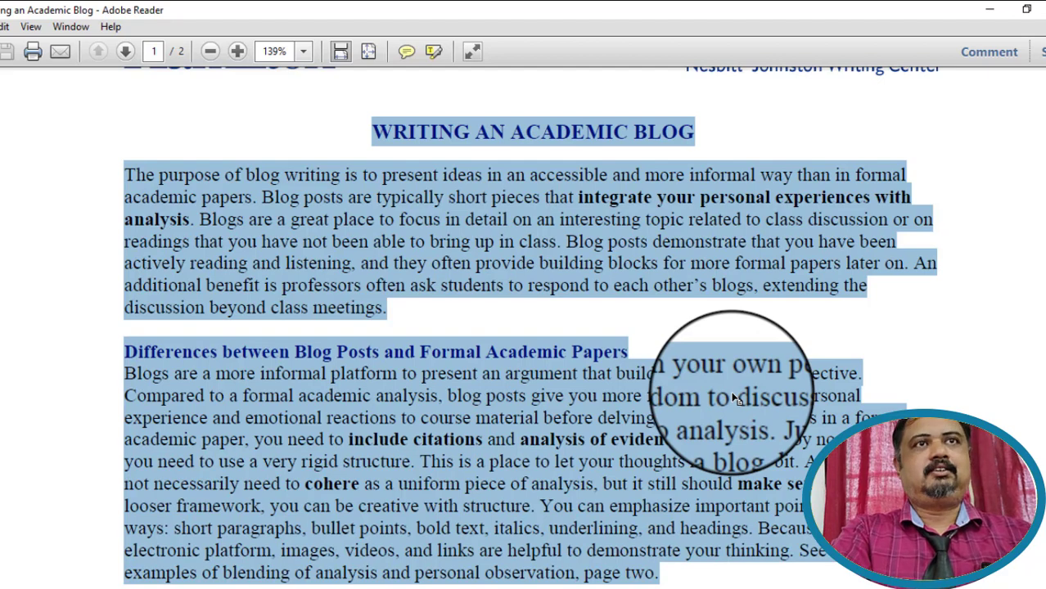
left_click(989, 10)
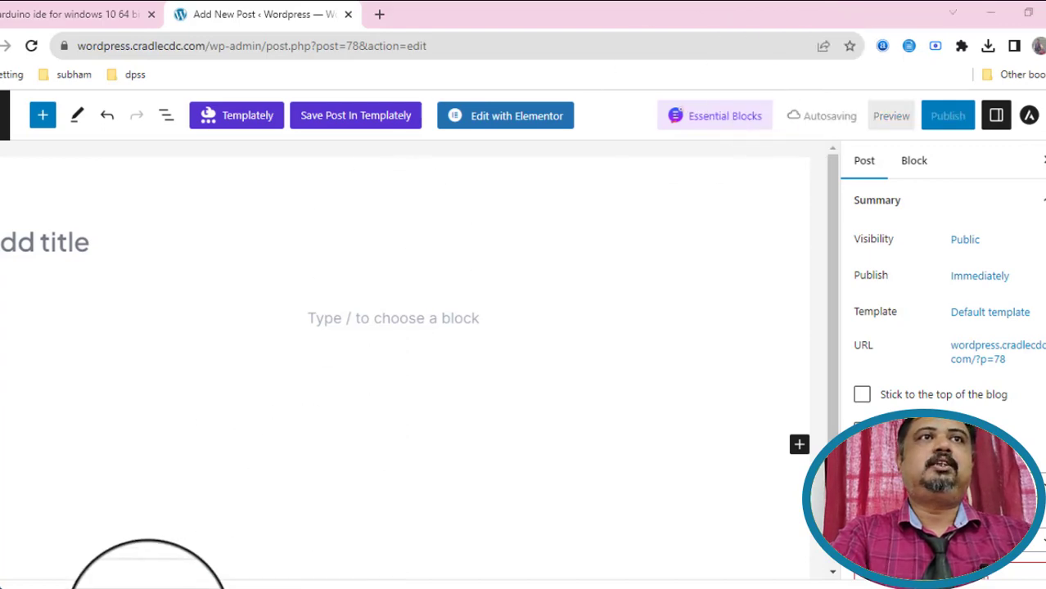
left_click(148, 588)
right_click(264, 114)
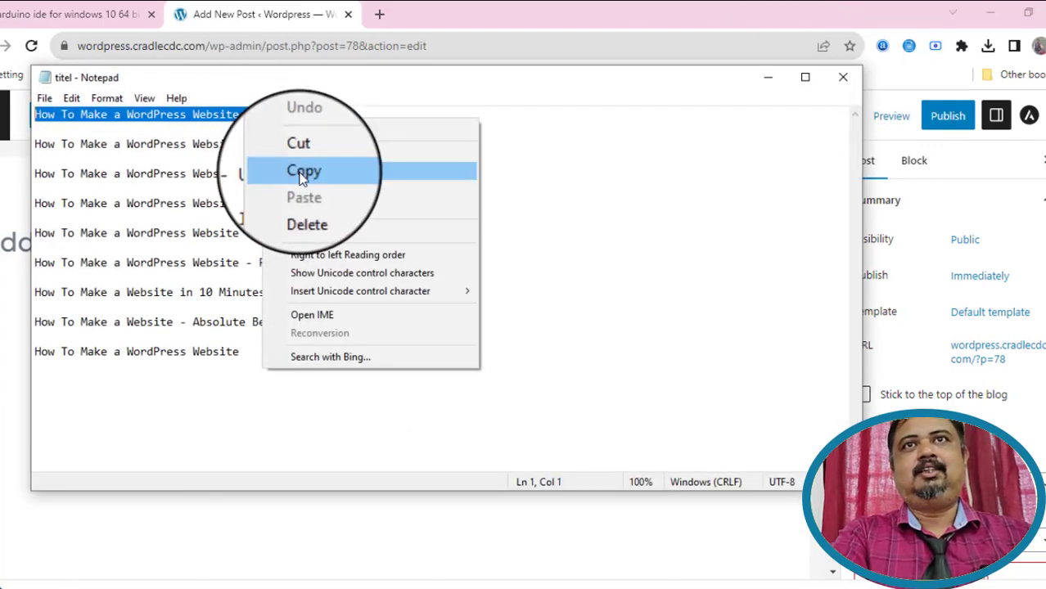
left_click(303, 166)
left_click(769, 77)
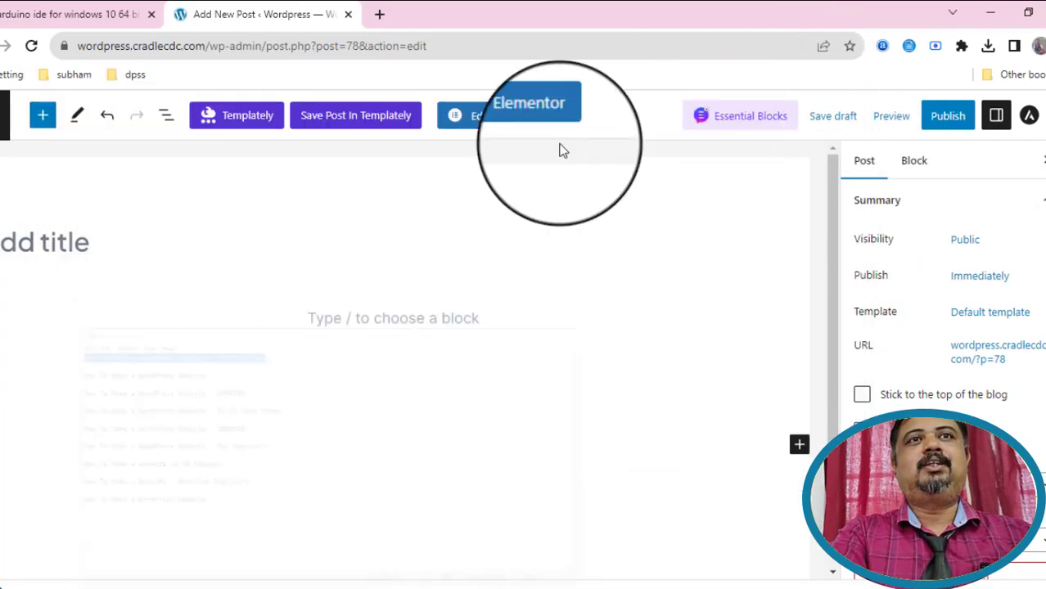
left_click(42, 243)
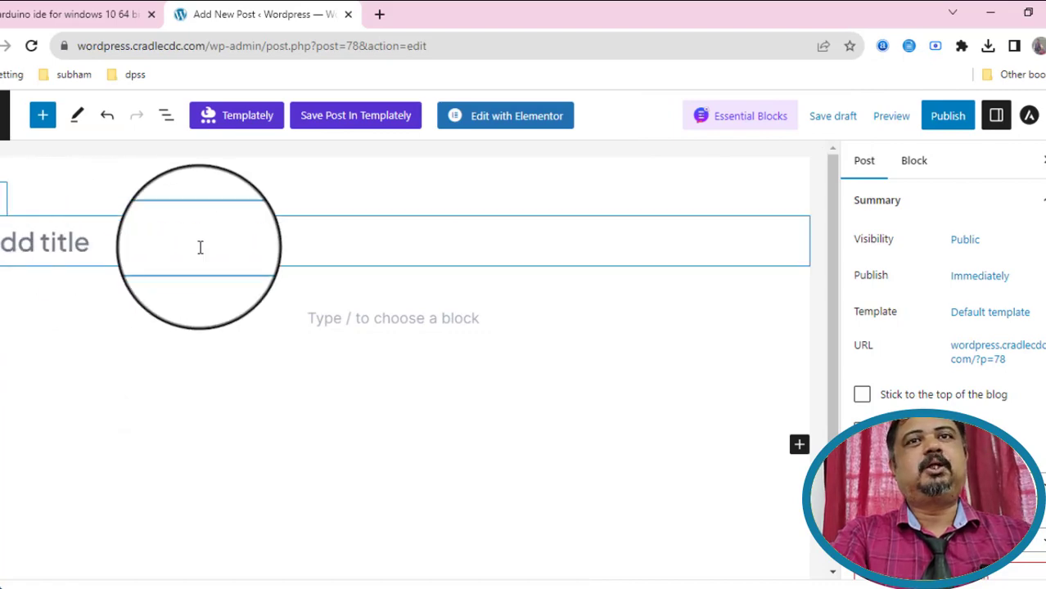
type("How To Make a WordPress Website – Step by Step")
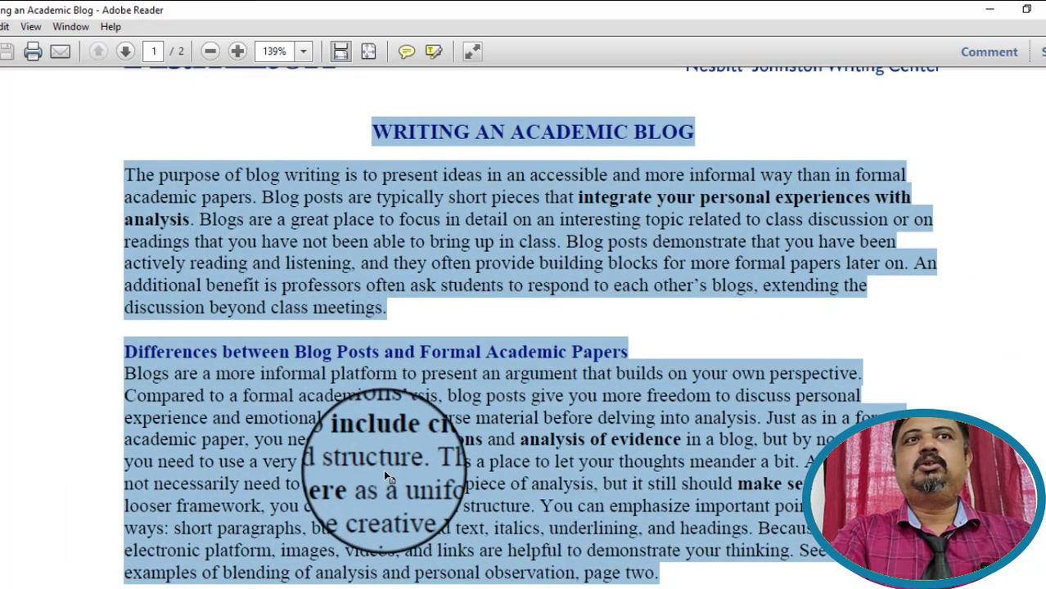
Copy the selected article text from the PDF and place the cursor in the empty paragraph.
right_click(383, 468)
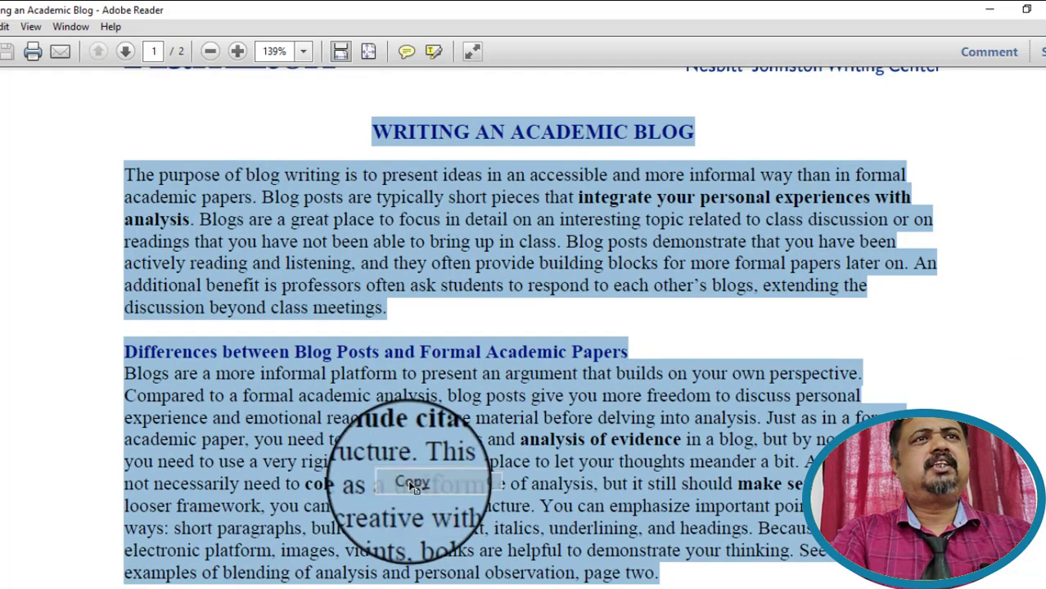
left_click(413, 484)
left_click(989, 9)
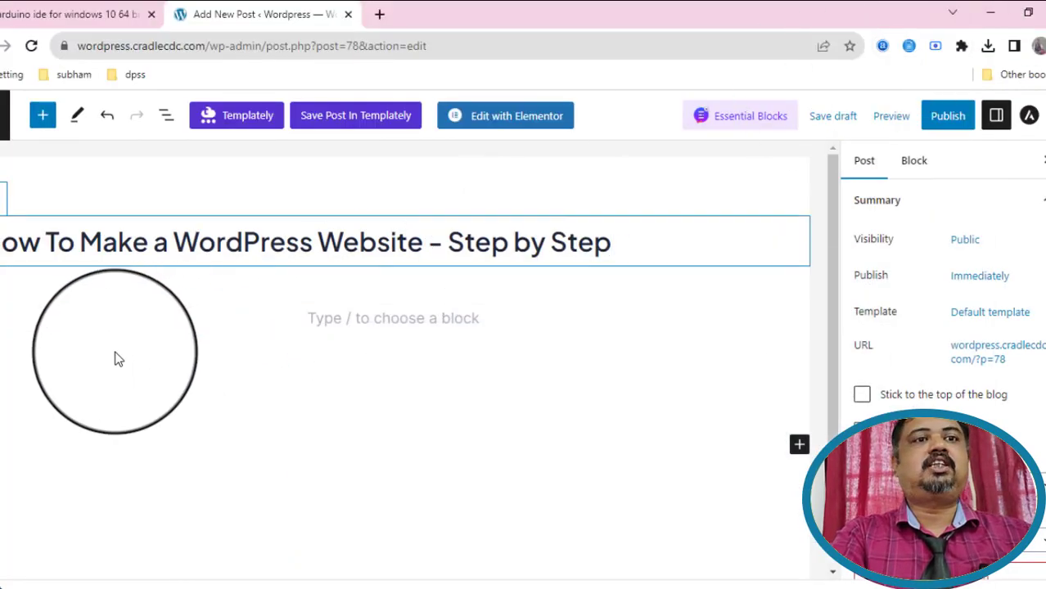
left_click(95, 316)
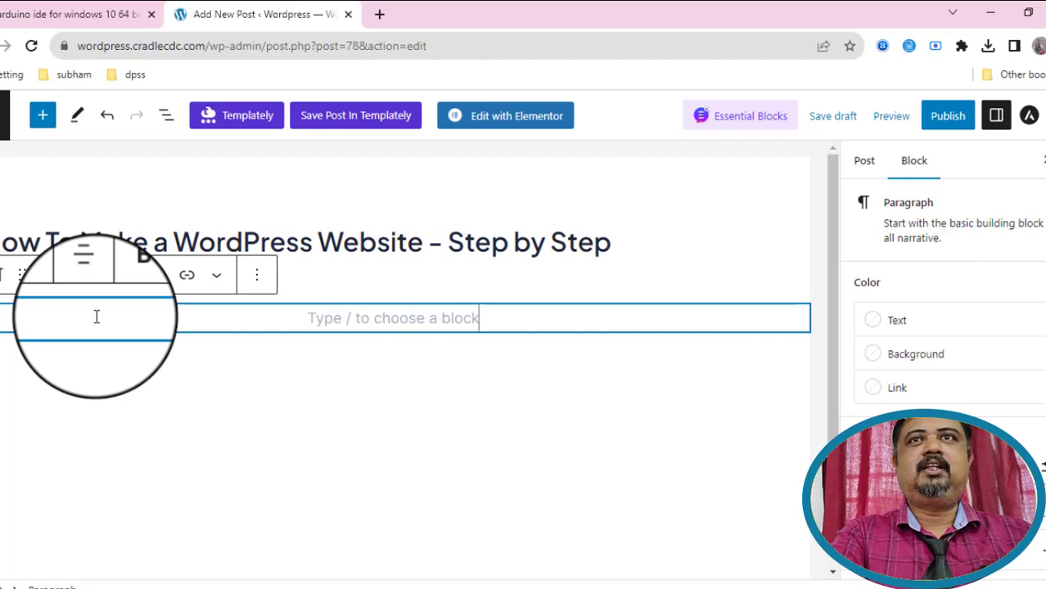
Paste the article into the body, splitting off the 'WRITING AN ACADEMIC BLOG' heading as bold, centred text.
key("ctrl+v")
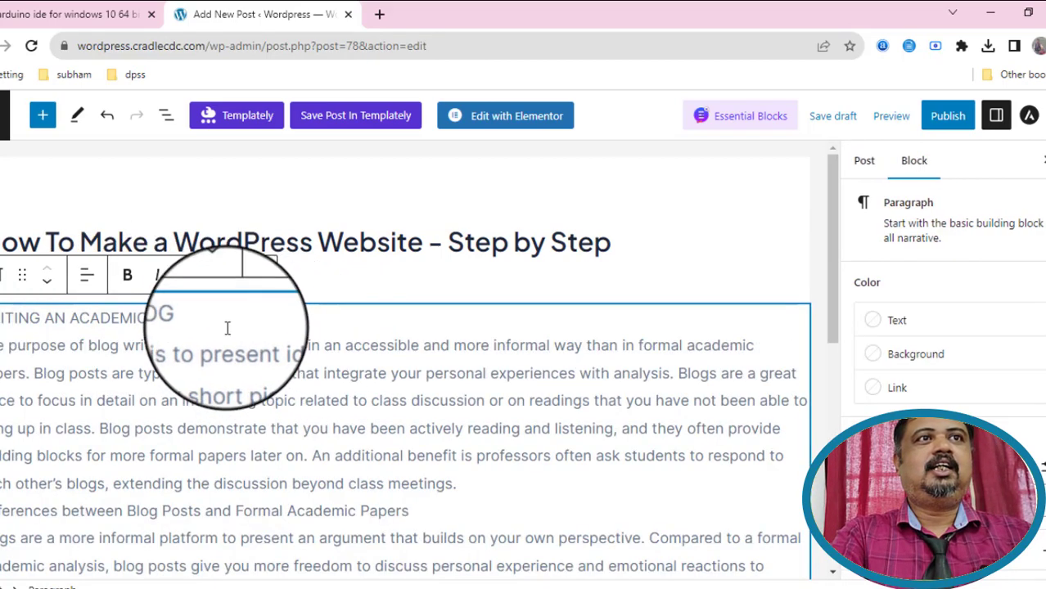
key("Return")
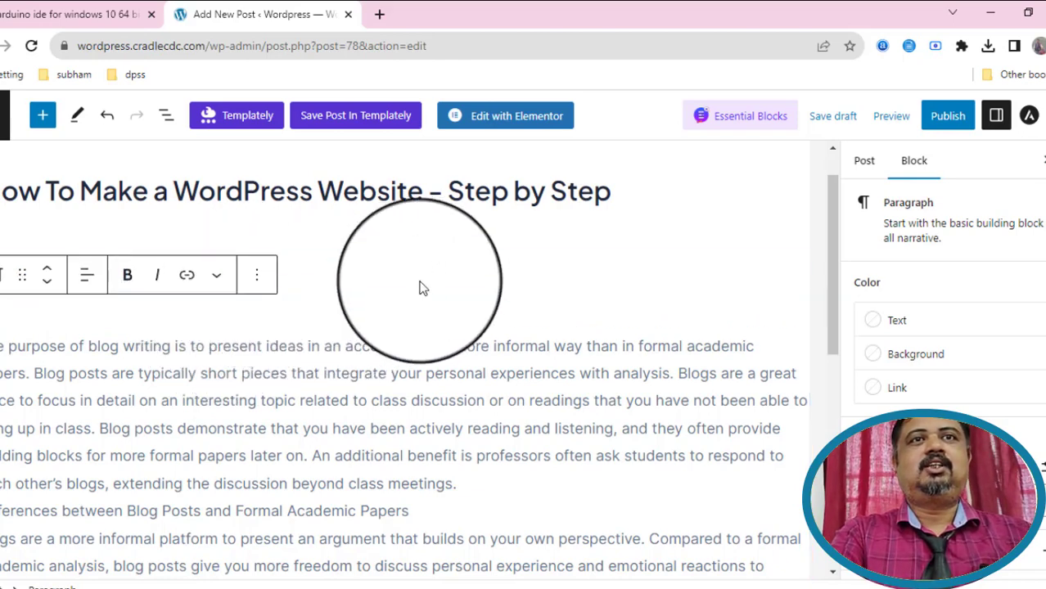
left_click(389, 272)
left_click_drag(204, 266, 17, 270)
left_click(127, 223)
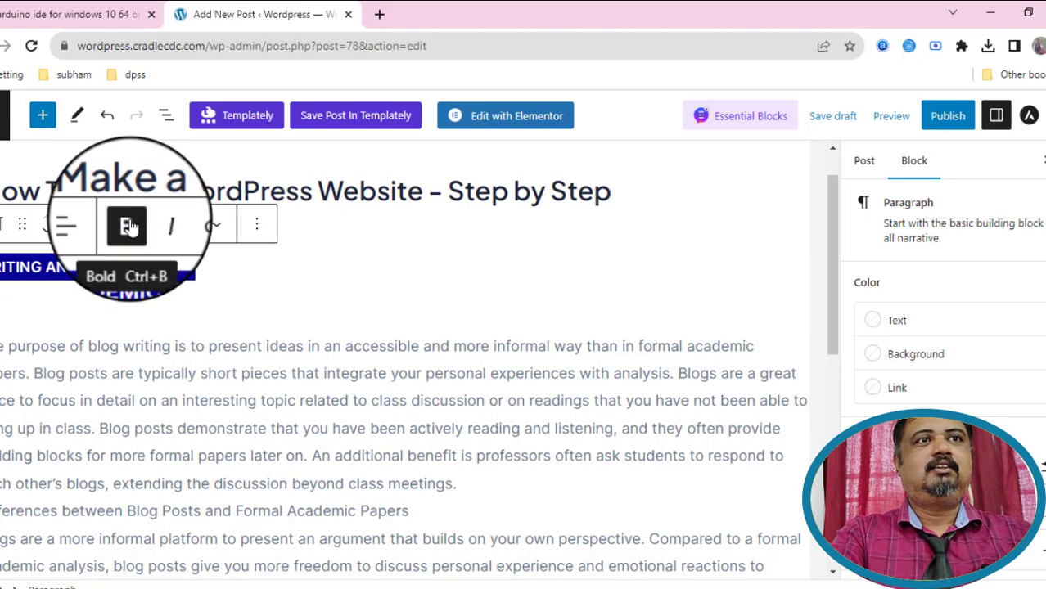
left_click(86, 229)
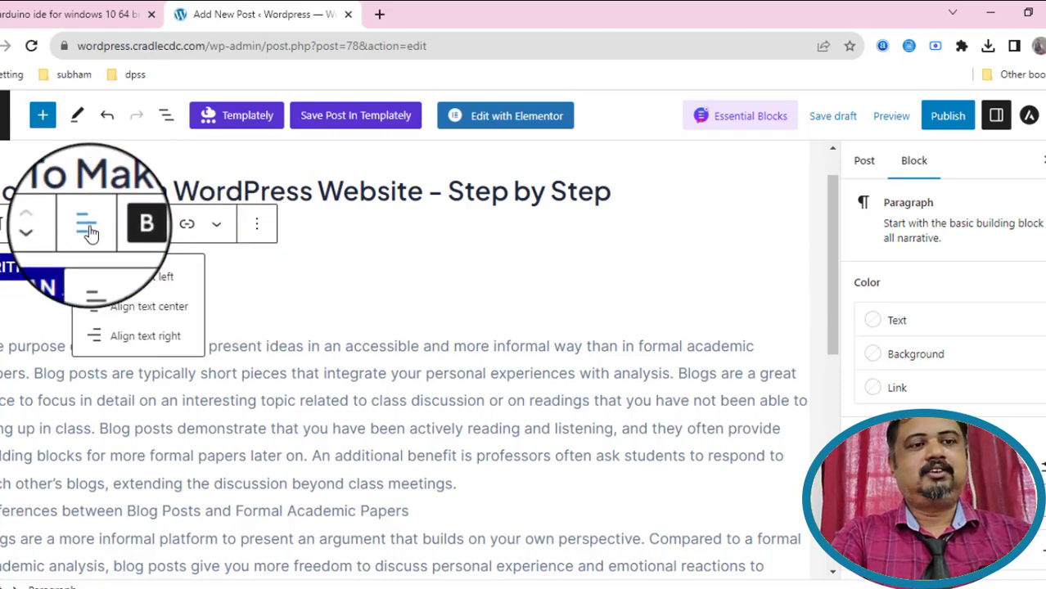
left_click(147, 306)
Move the paragraph below the heading down one position.
left_click(460, 407)
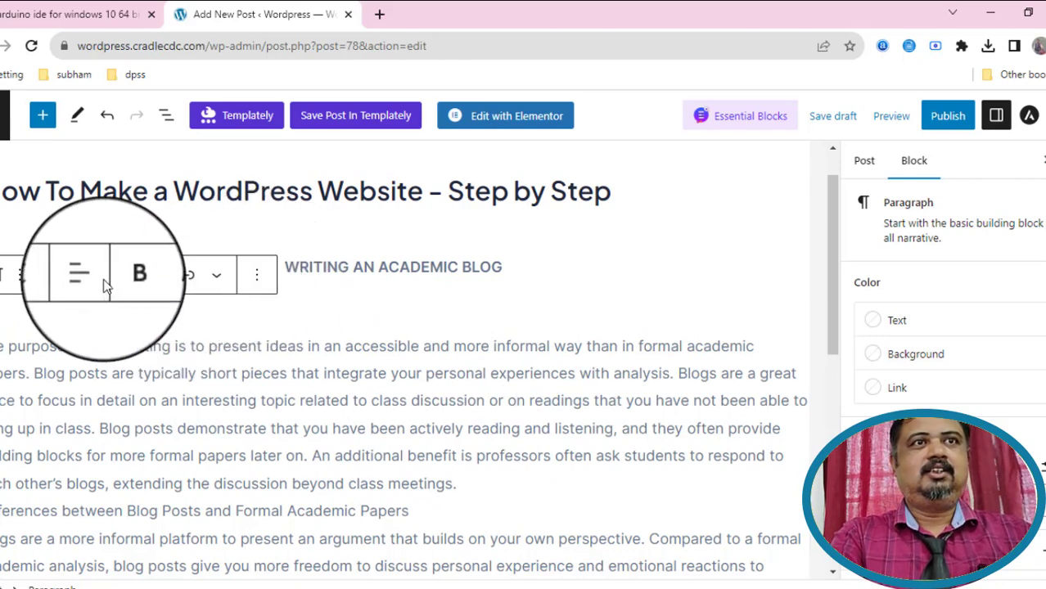
left_click(46, 283)
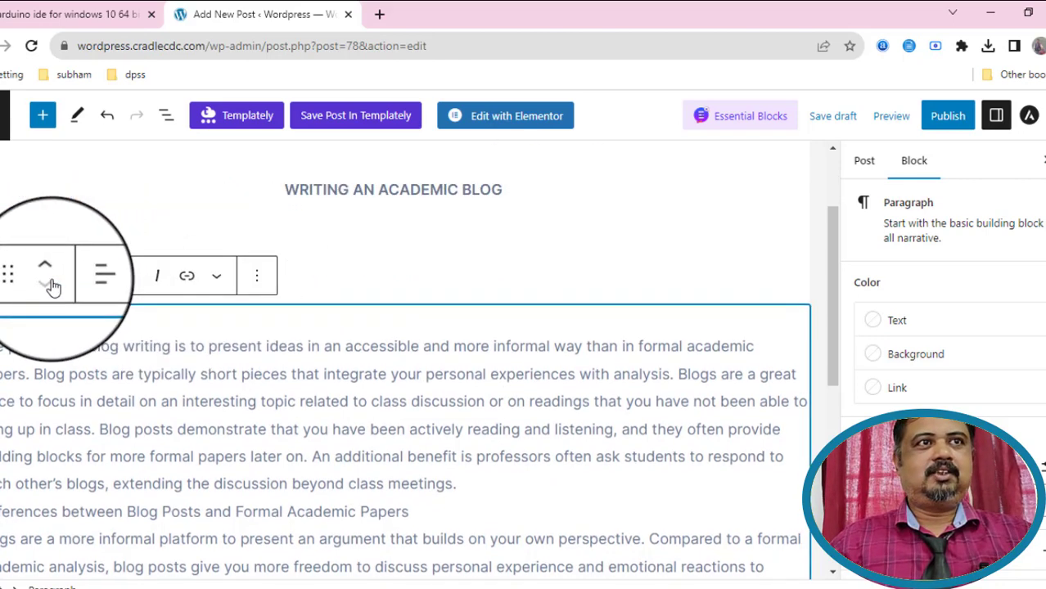
left_click(257, 278)
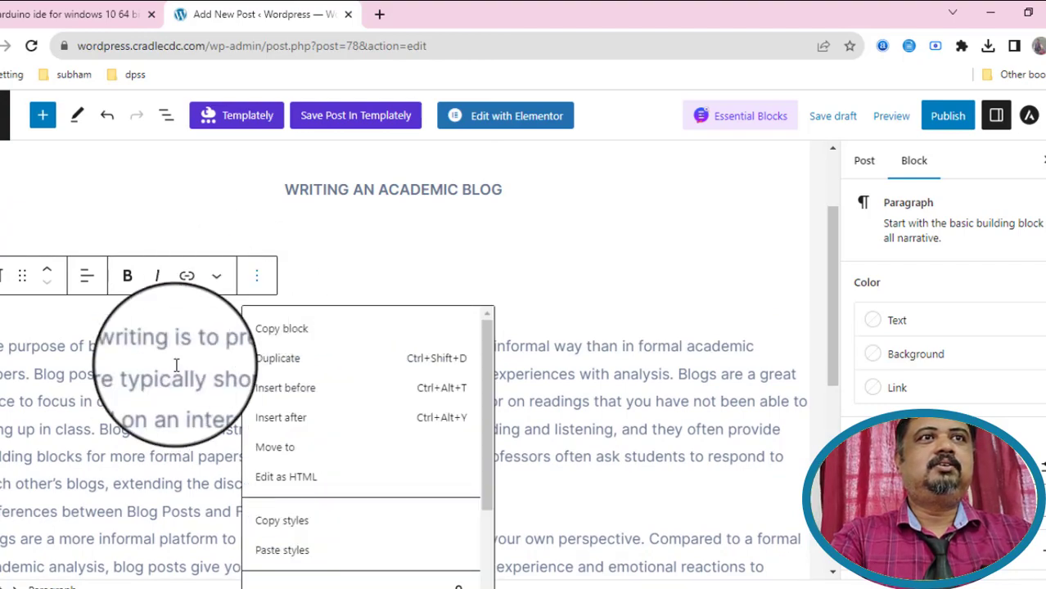
scroll(180, 407, "down", 3)
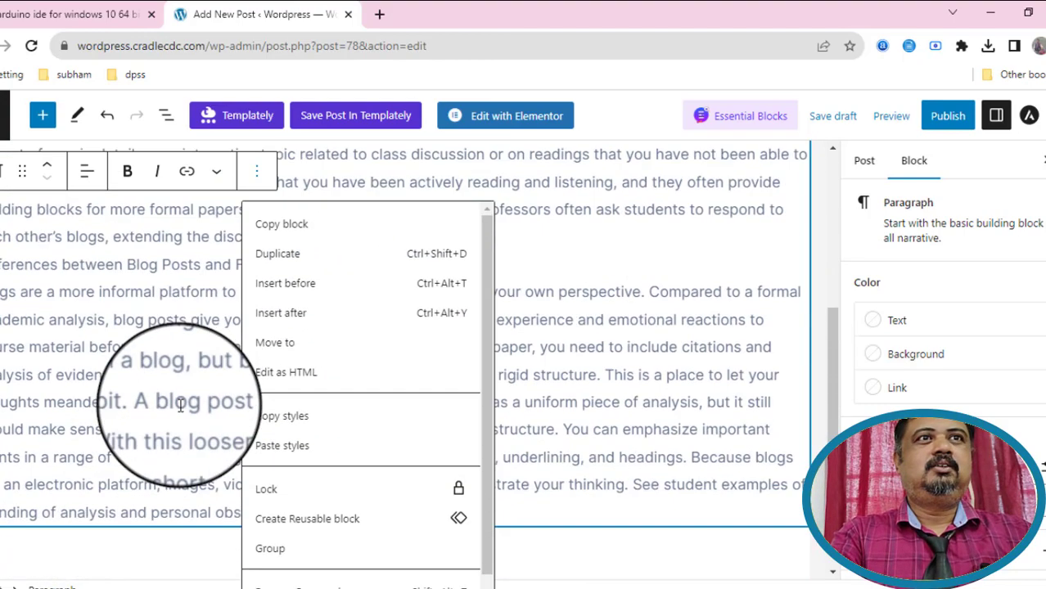
left_click(671, 407)
scroll(671, 407, "up", 3)
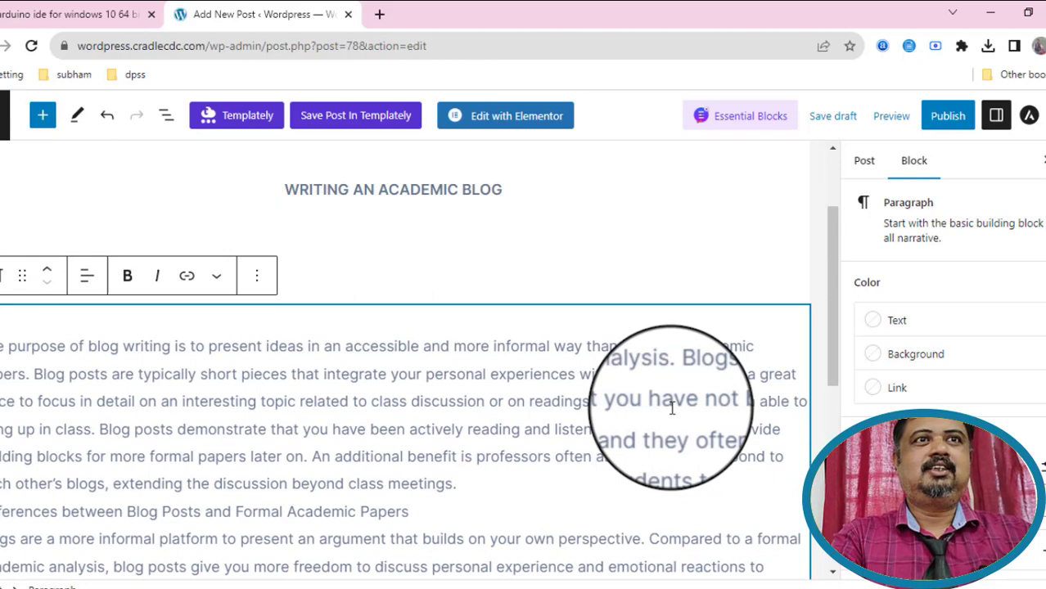
left_click(635, 290)
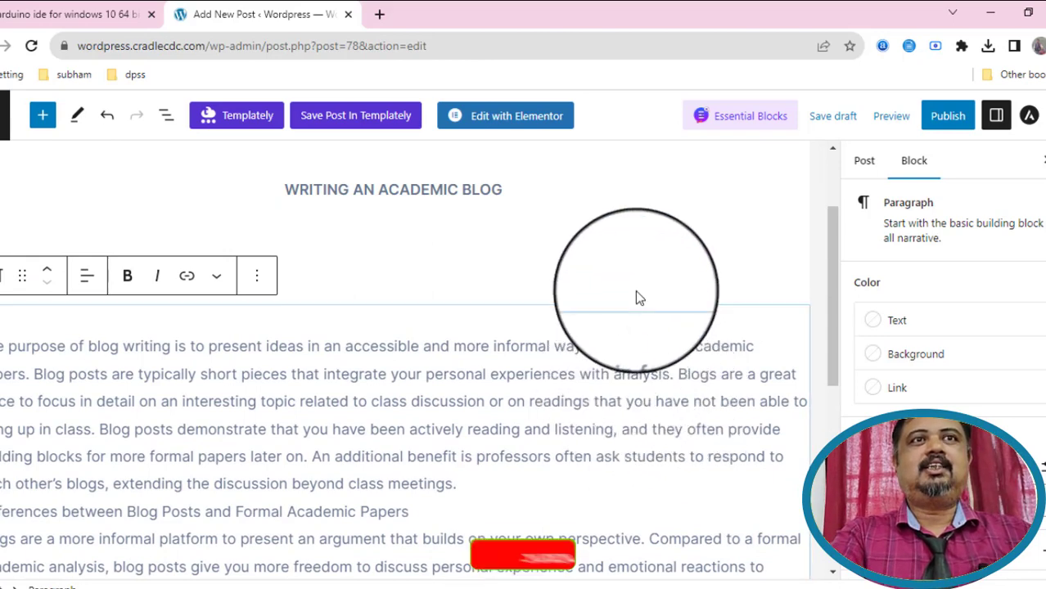
Delete the empty paragraph under the heading and start publishing the post.
left_click(327, 235)
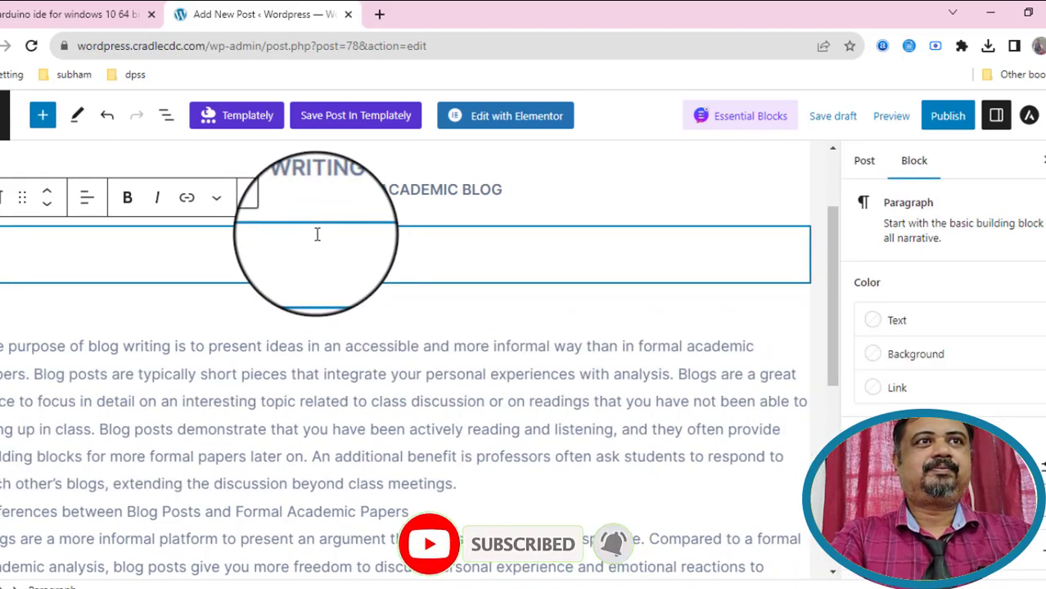
key("Delete")
key("Delete")
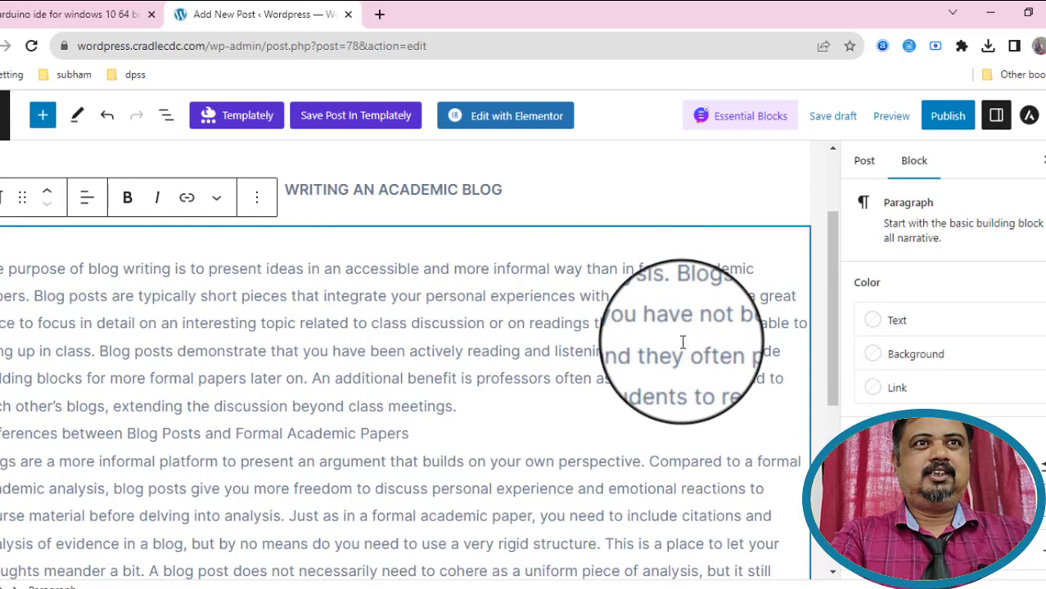
scroll(682, 342, "up", 2)
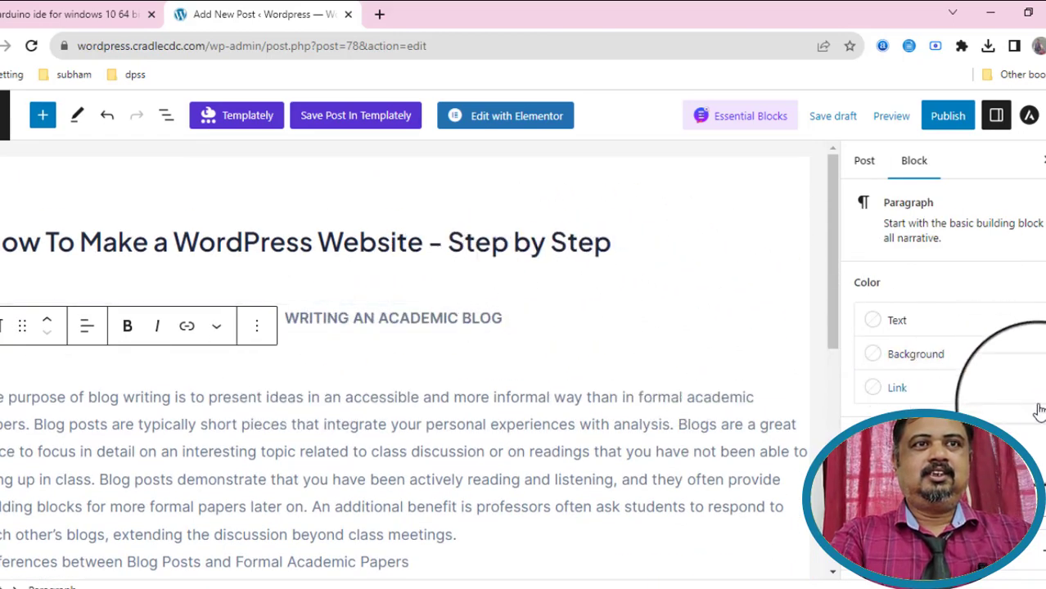
left_click(963, 121)
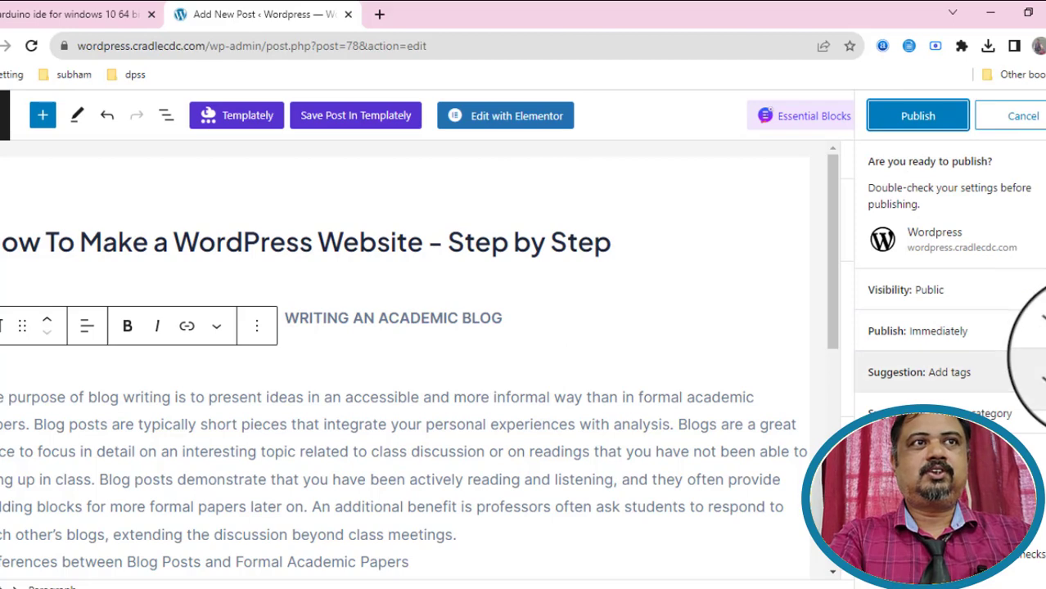
Check that visibility is set to Public, then scroll the Post sidebar down to Featured image.
key("Return")
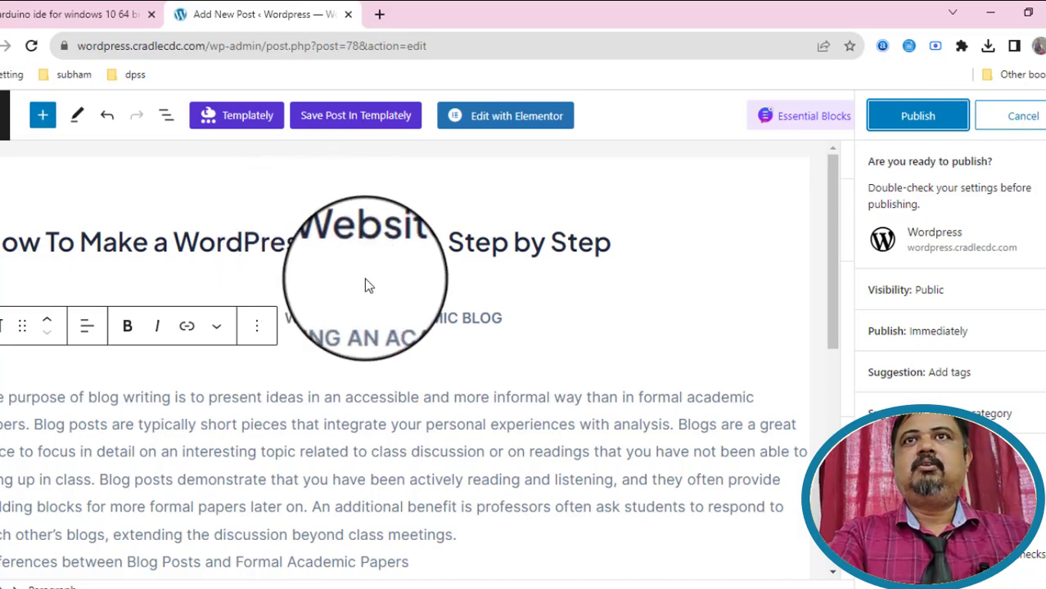
left_click(672, 321)
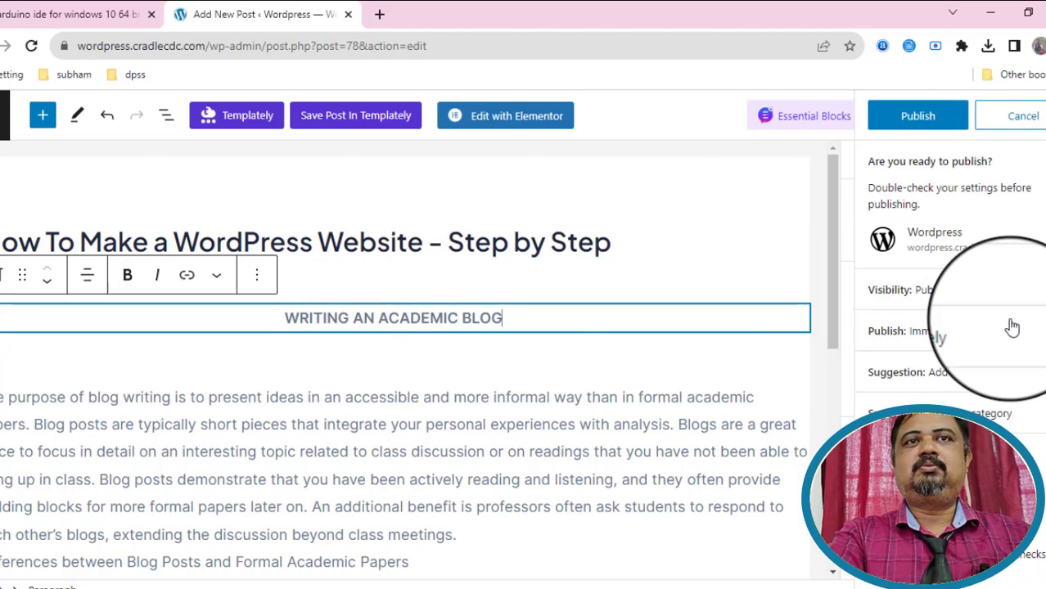
left_click(1038, 293)
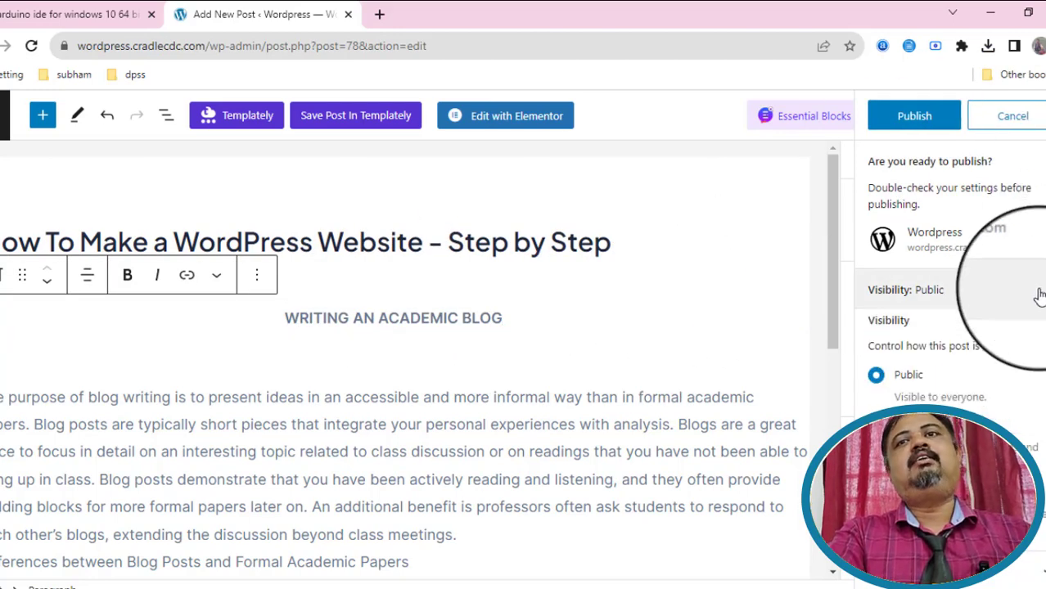
scroll(973, 393, "down", 2)
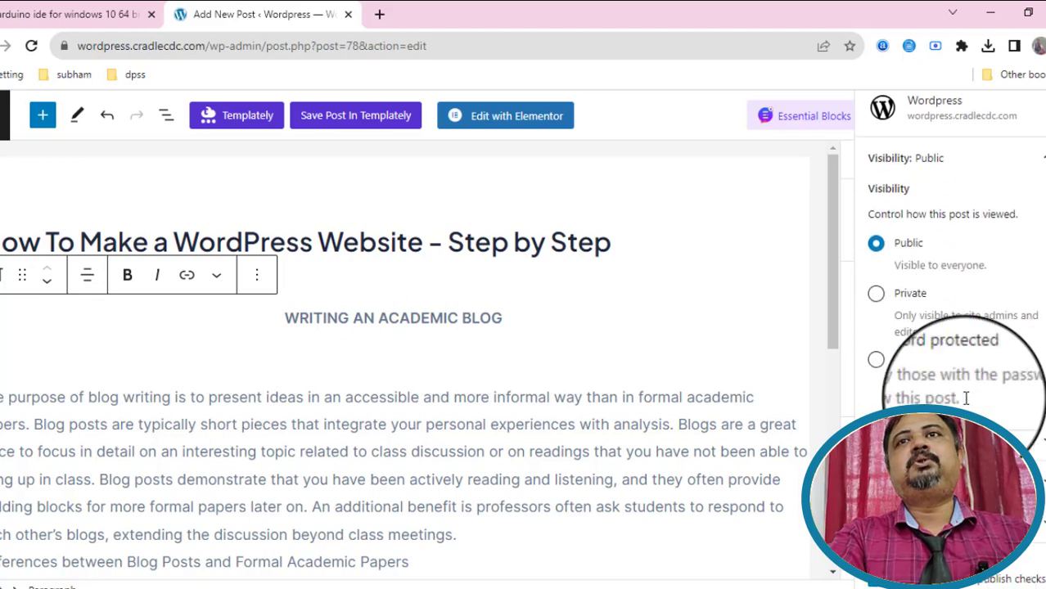
scroll(949, 327, "down", 3)
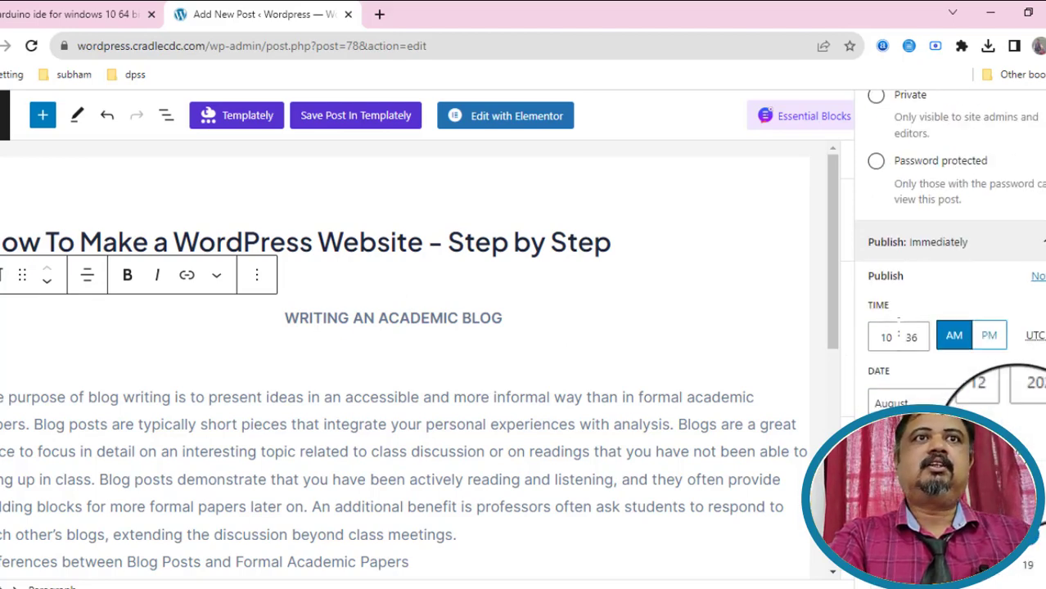
scroll(1027, 245, "up", 3)
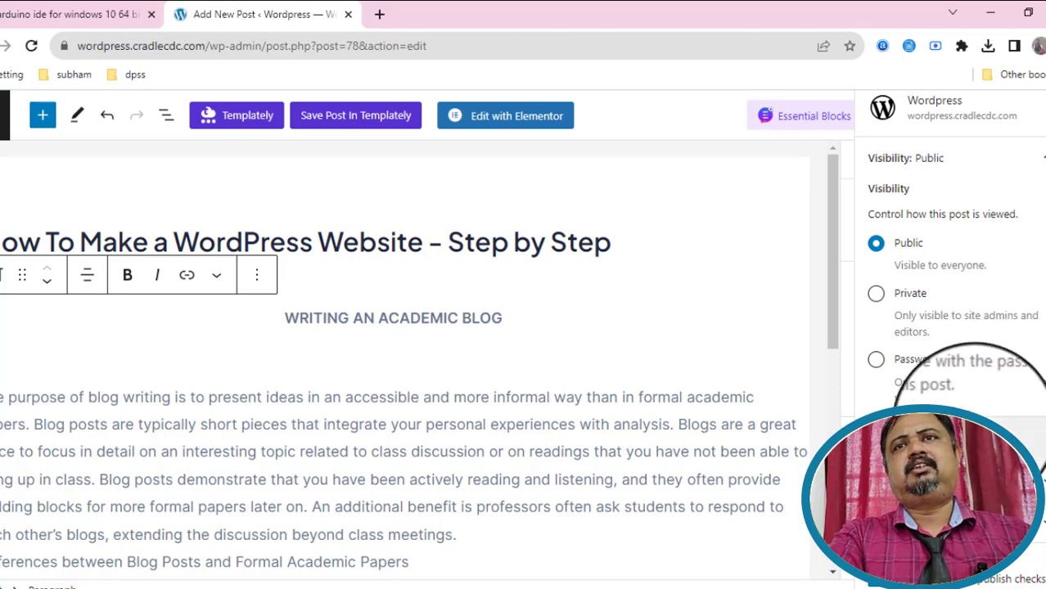
scroll(1007, 303, "up", 2)
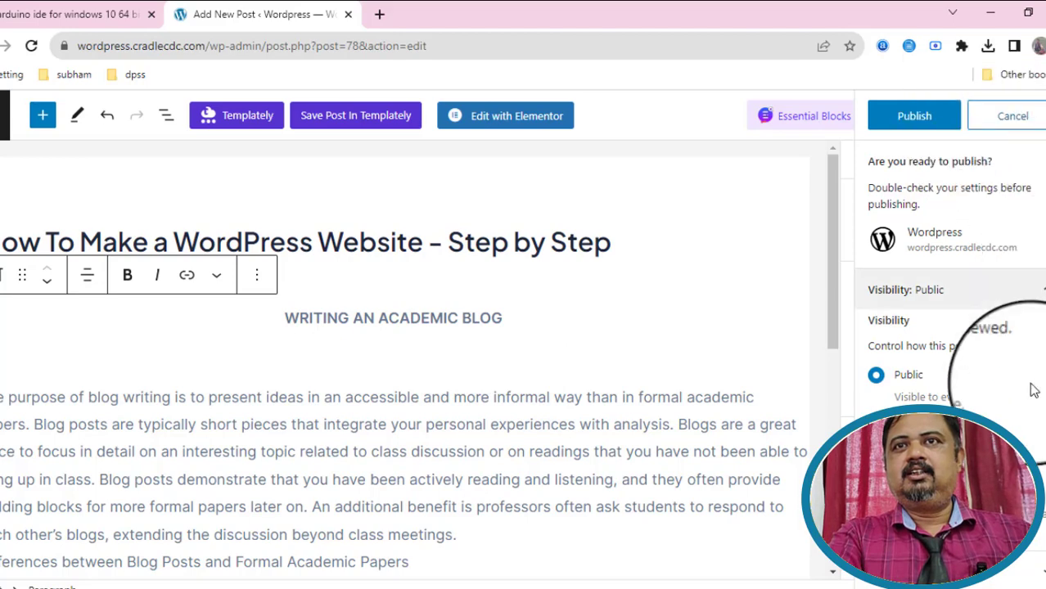
scroll(970, 426, "down", 2)
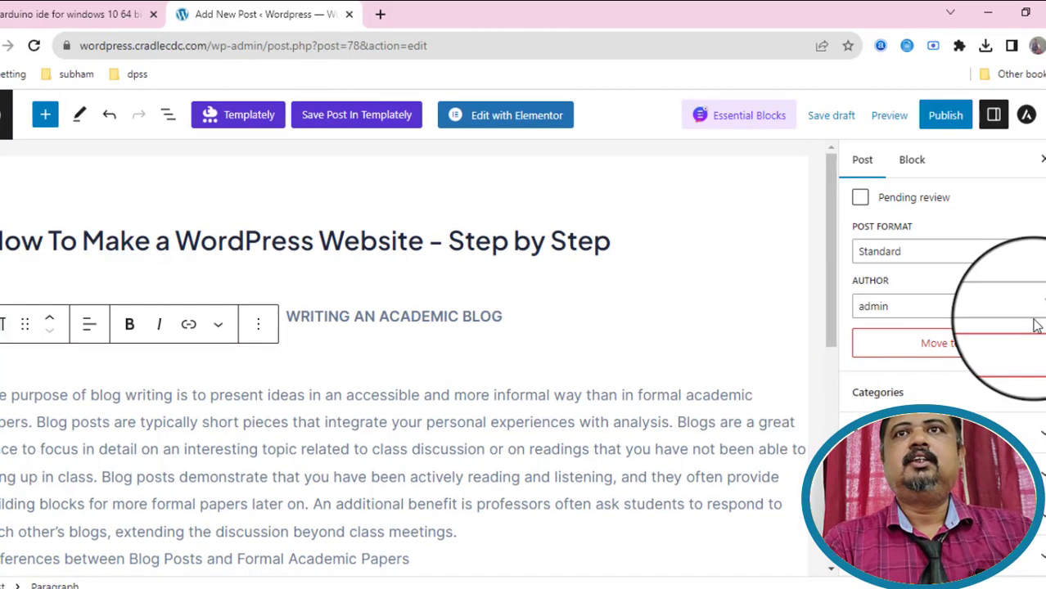
scroll(949, 311, "up", 5)
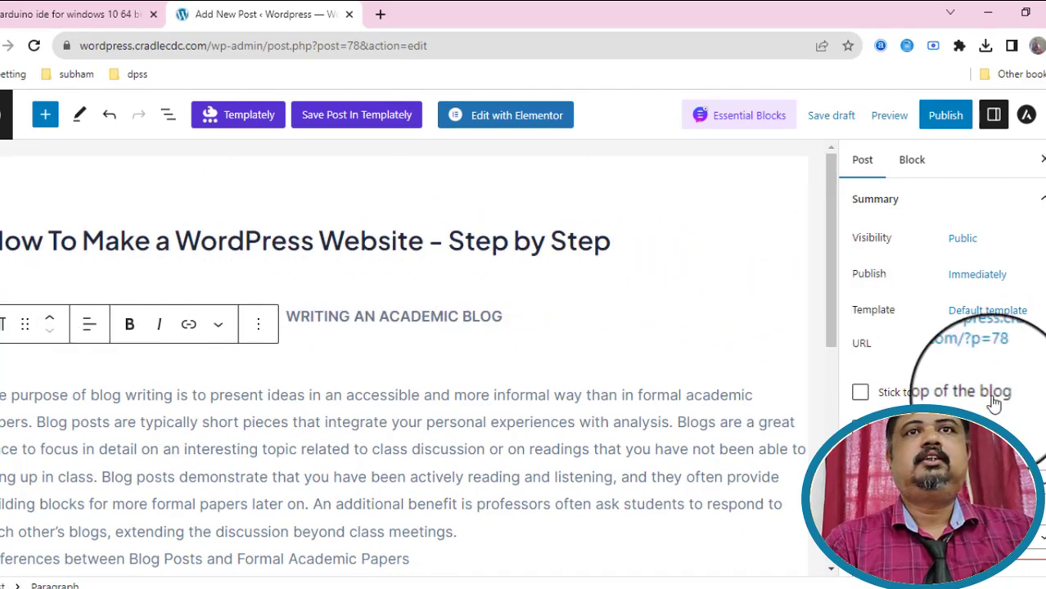
scroll(973, 401, "down", 3)
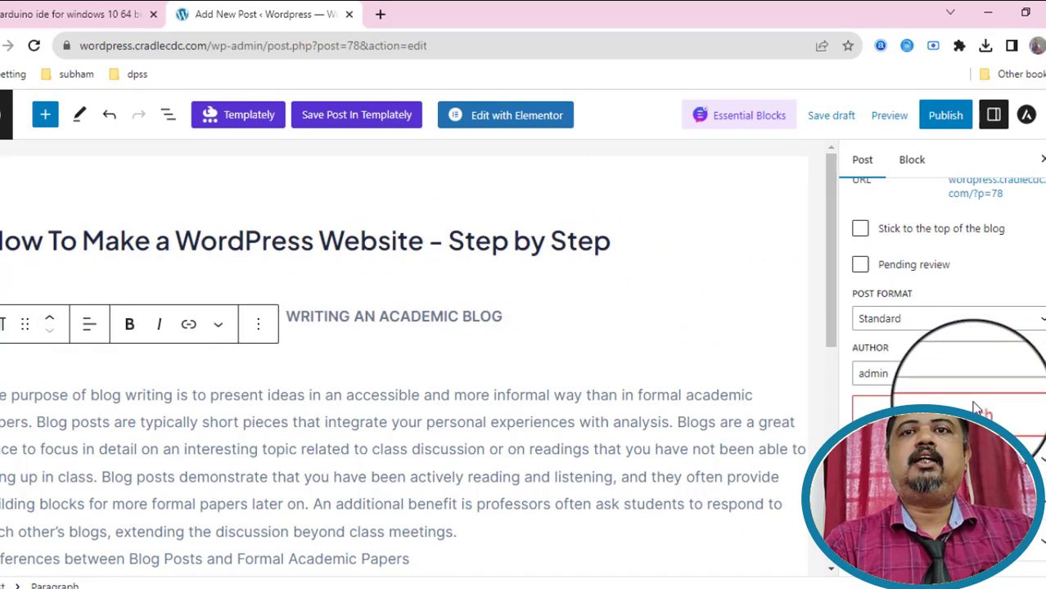
scroll(945, 433, "down", 1)
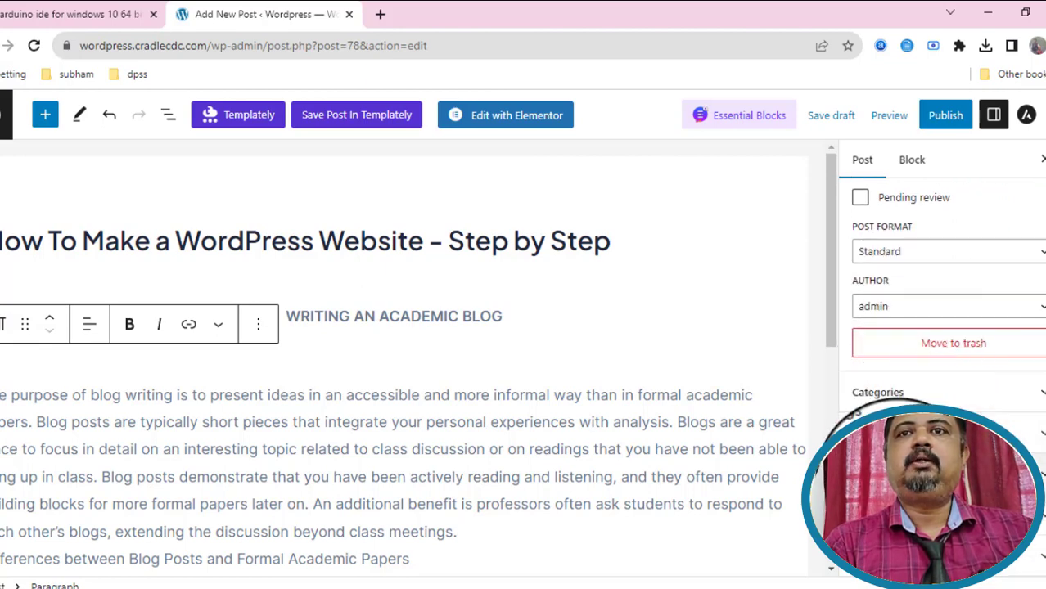
scroll(941, 368, "down", 1)
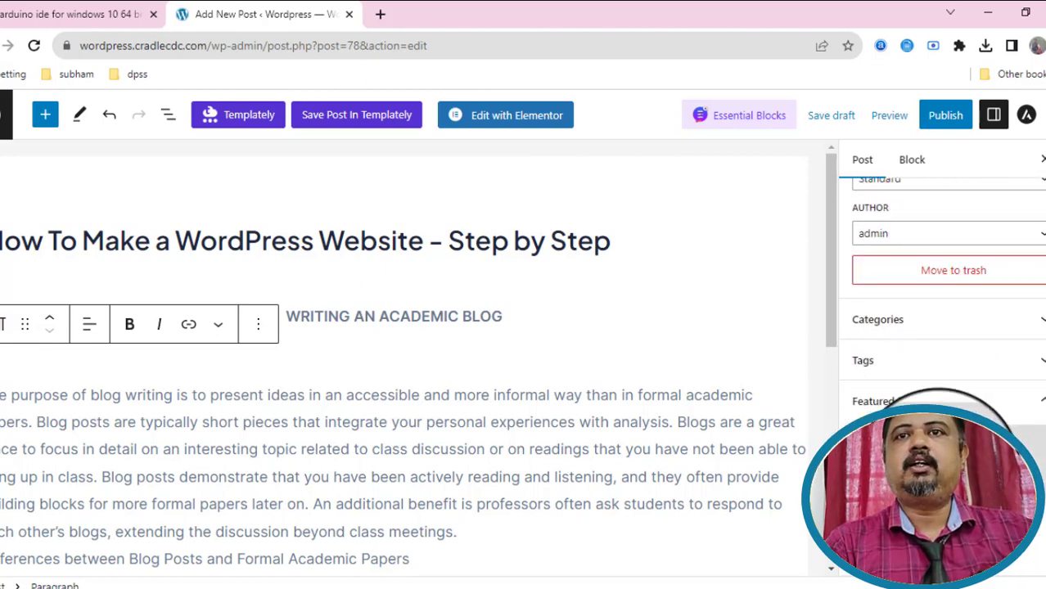
Upload pexels-burak-the-weekender-205508.jpg from the blog pictures folder and set it as the featured image.
left_click(941, 441)
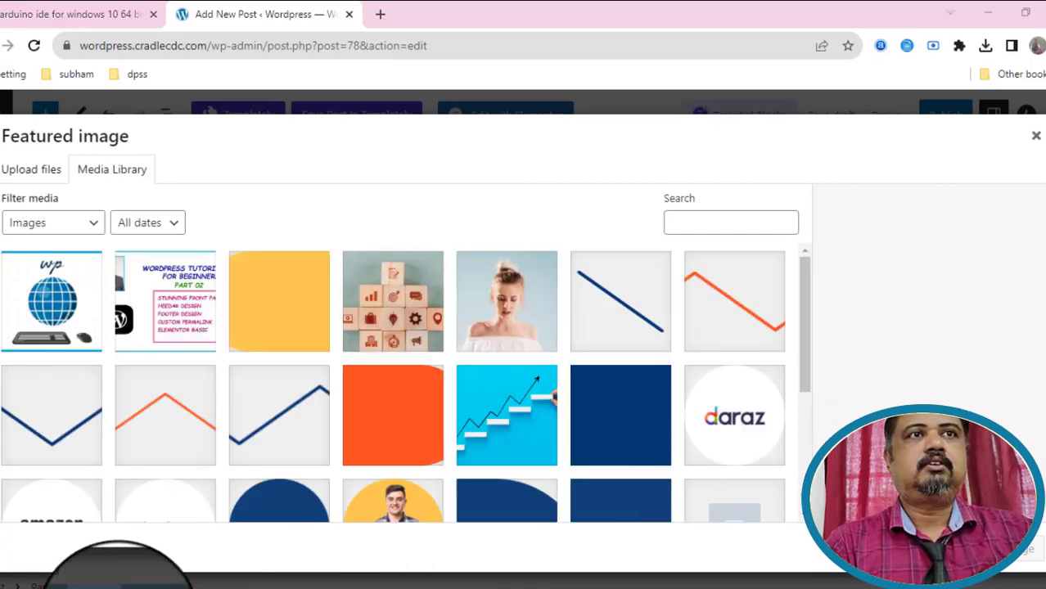
mouse_move(114, 577)
left_click(208, 564)
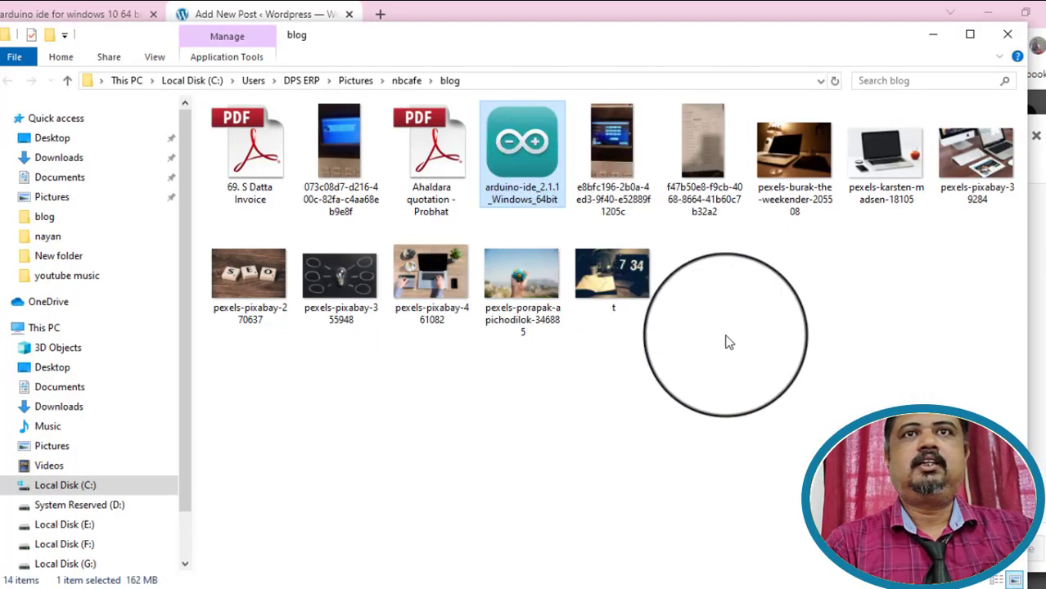
left_click(937, 41)
left_click(31, 169)
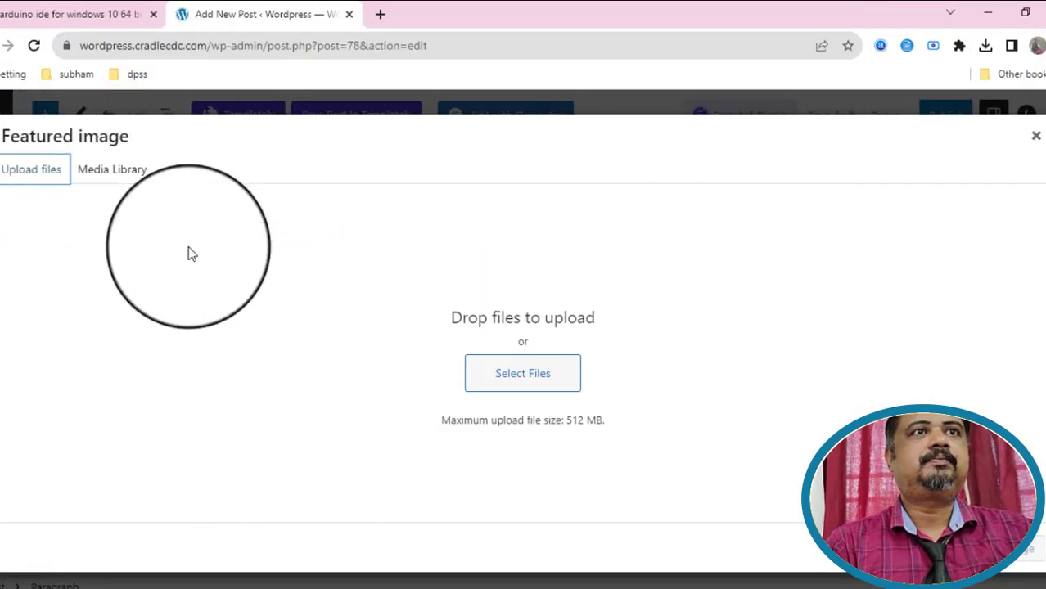
left_click(532, 381)
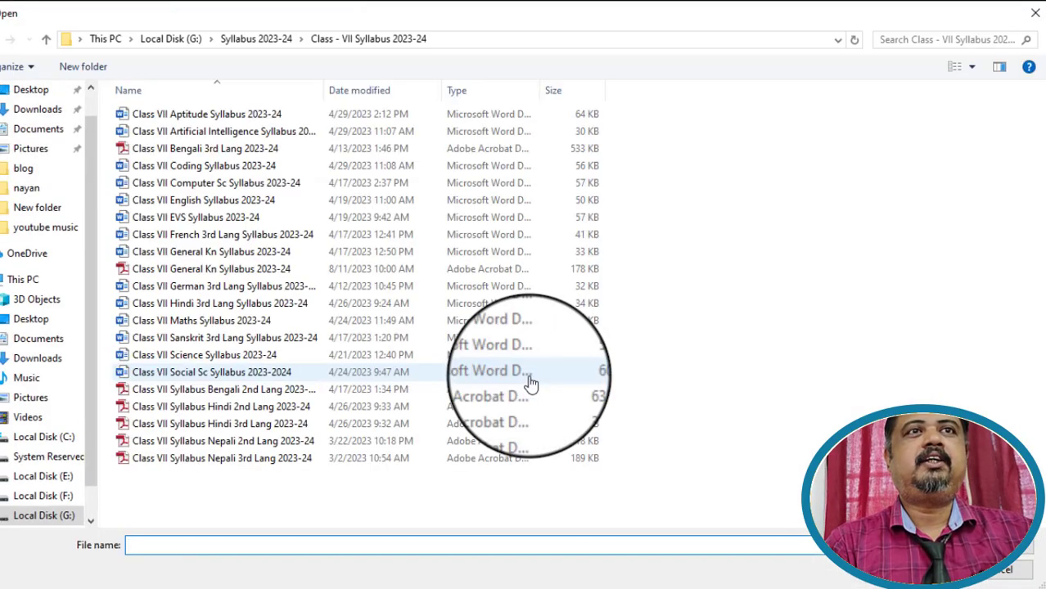
left_click(23, 169)
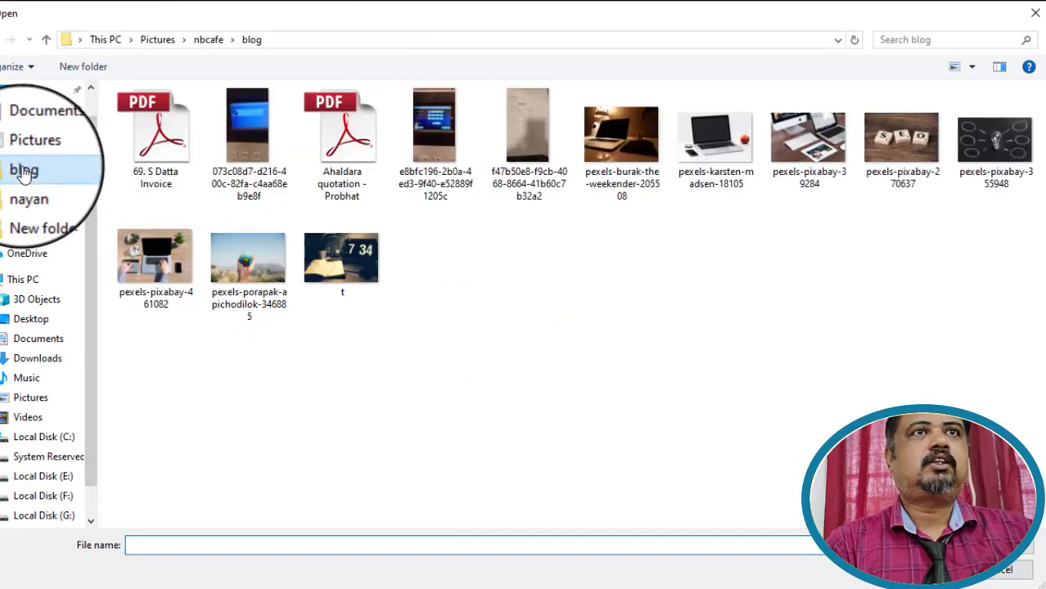
left_click(622, 146)
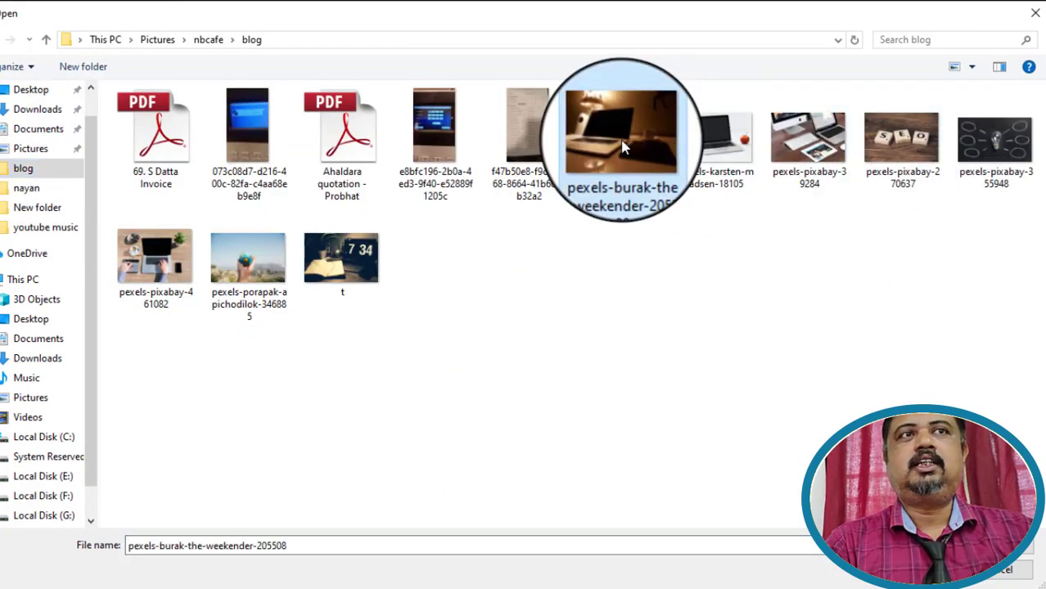
double_click(622, 146)
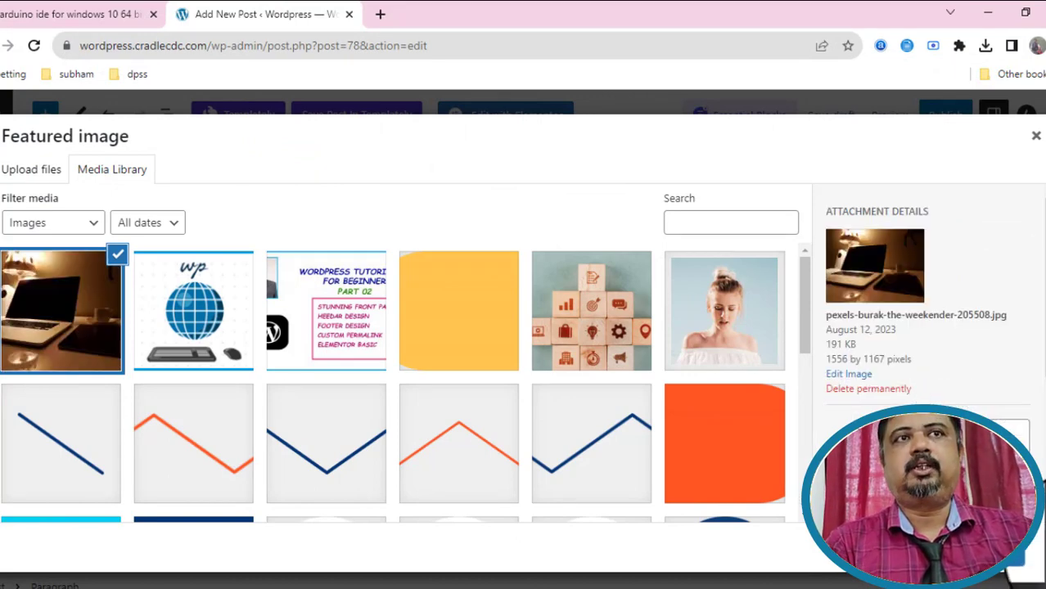
left_click(1032, 550)
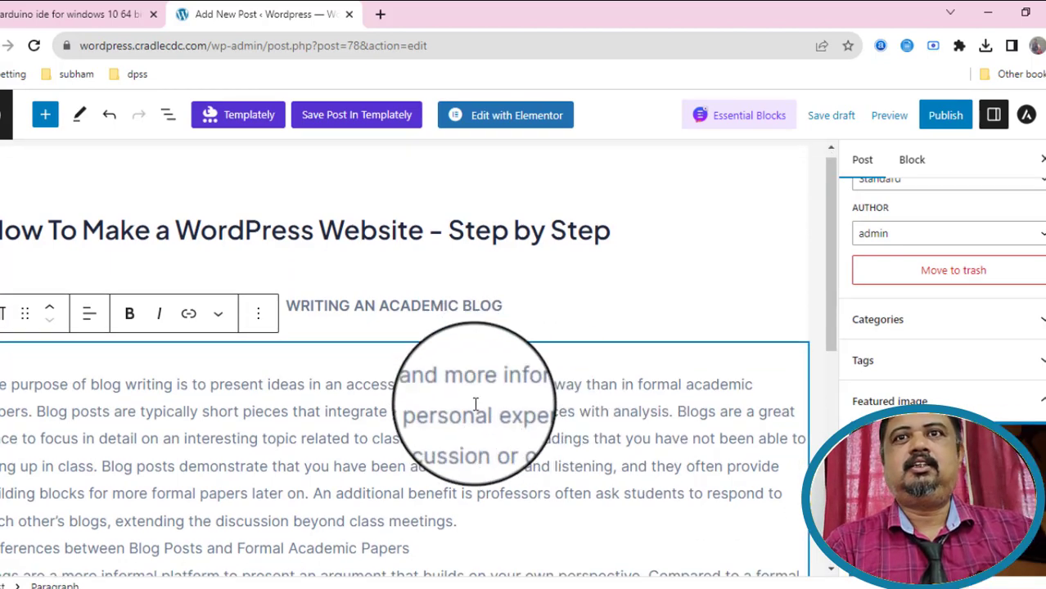
scroll(476, 386, "down", 2)
scroll(948, 352, "down", 2)
scroll(947, 352, "up", 2)
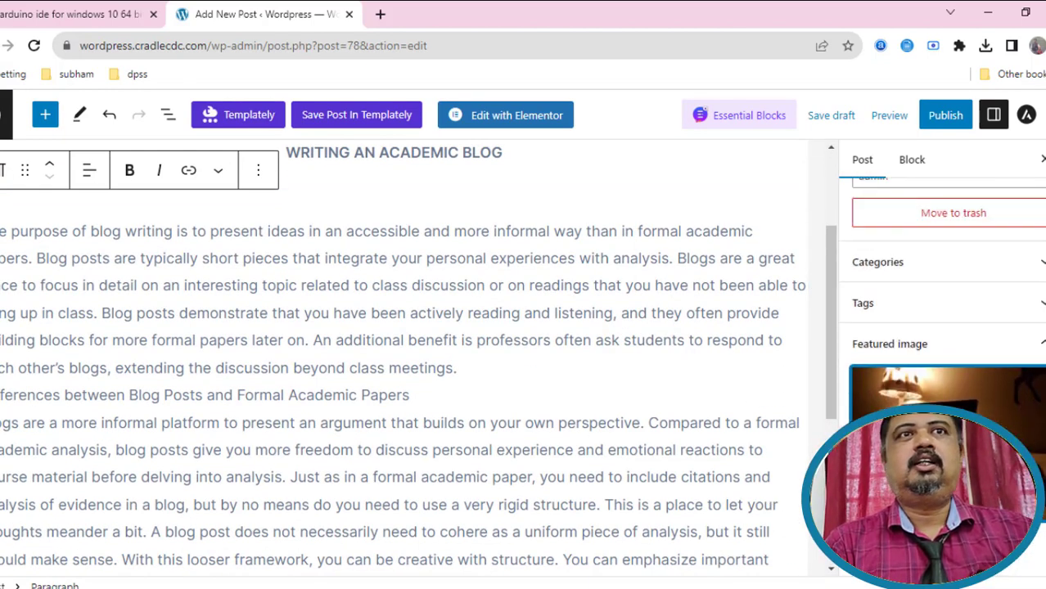
scroll(948, 352, "up", 1)
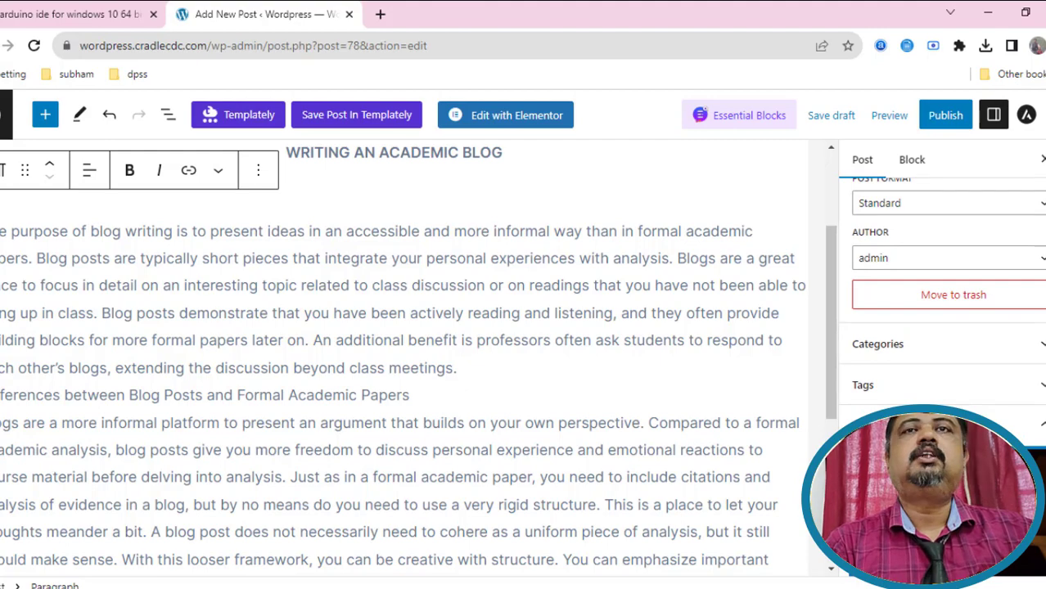
Google 'pixel' in a new browser tab.
left_click(380, 14)
type("pix")
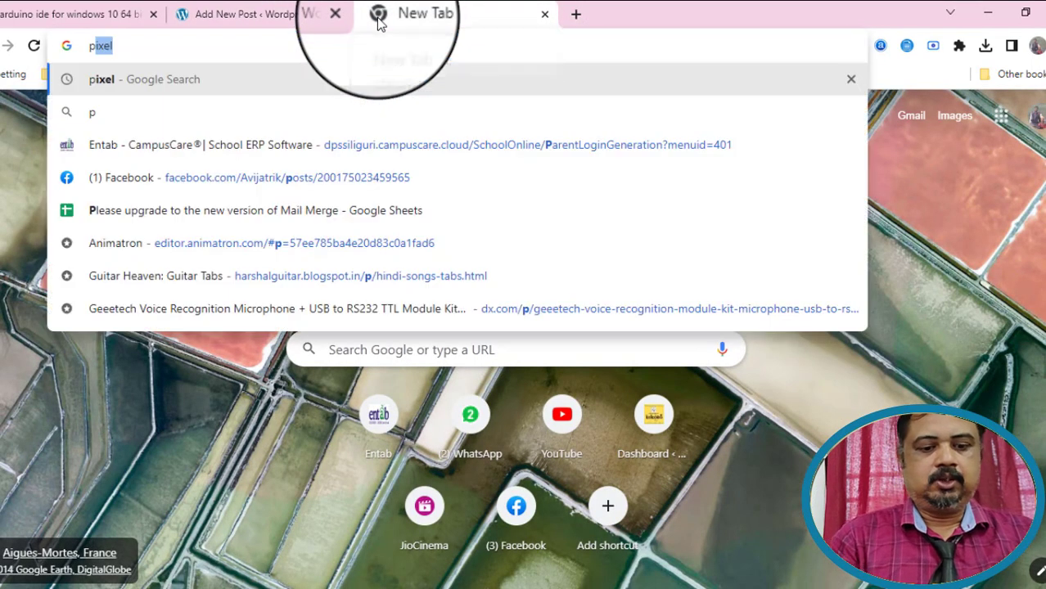
type("el")
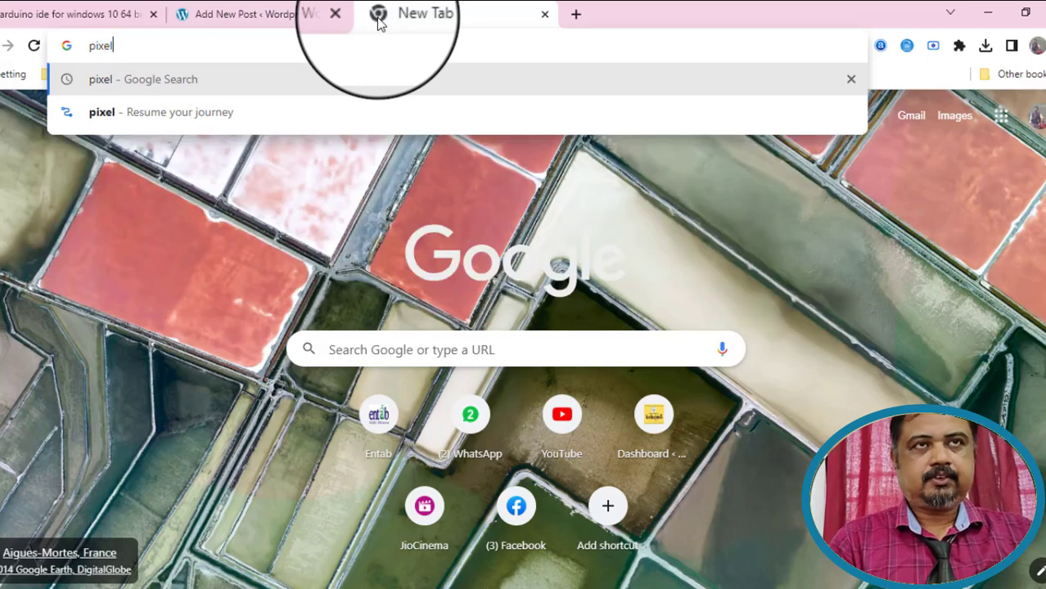
key("Return")
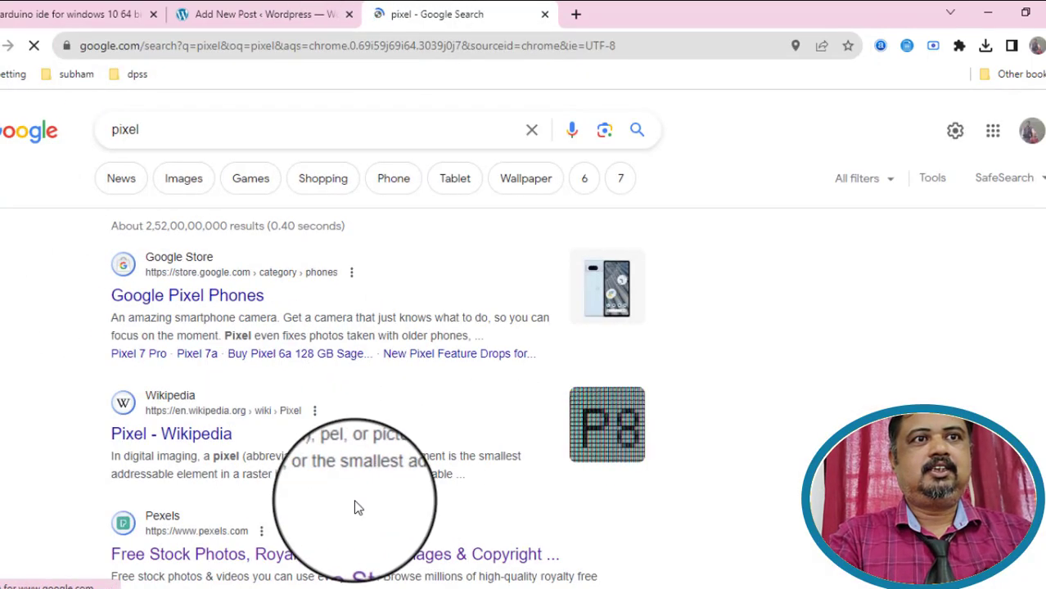
scroll(352, 500, "down", 2)
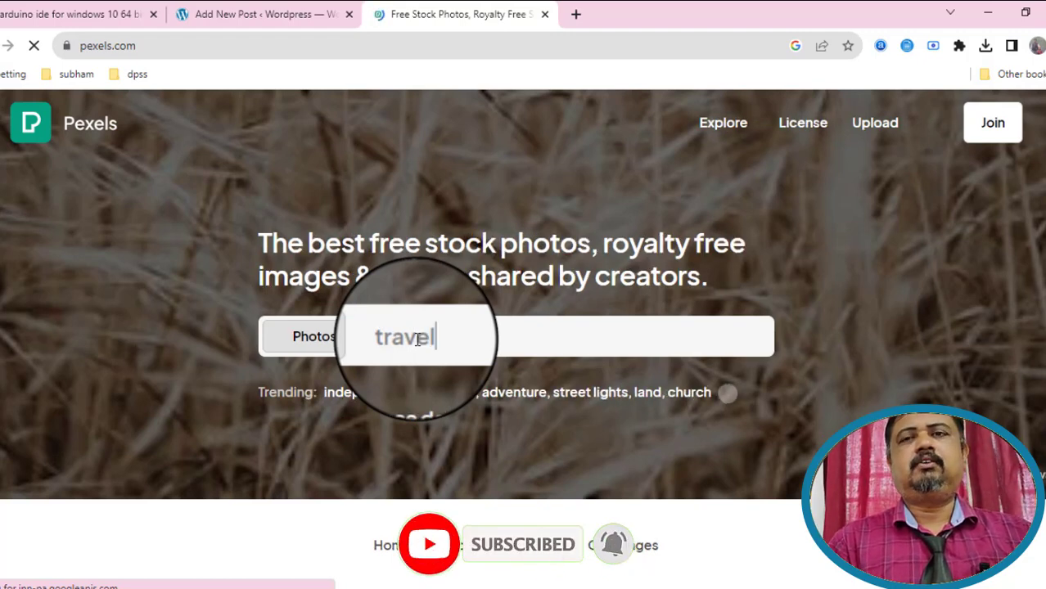
Search Pexels for 'travel' and scroll through the photo results.
key("Return")
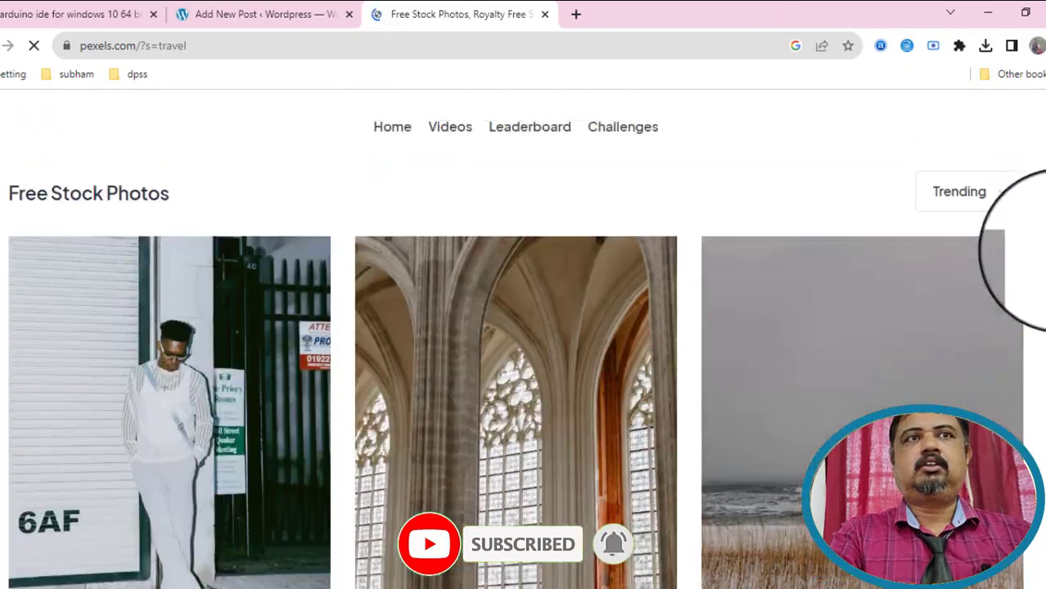
scroll(524, 372, "down", 10)
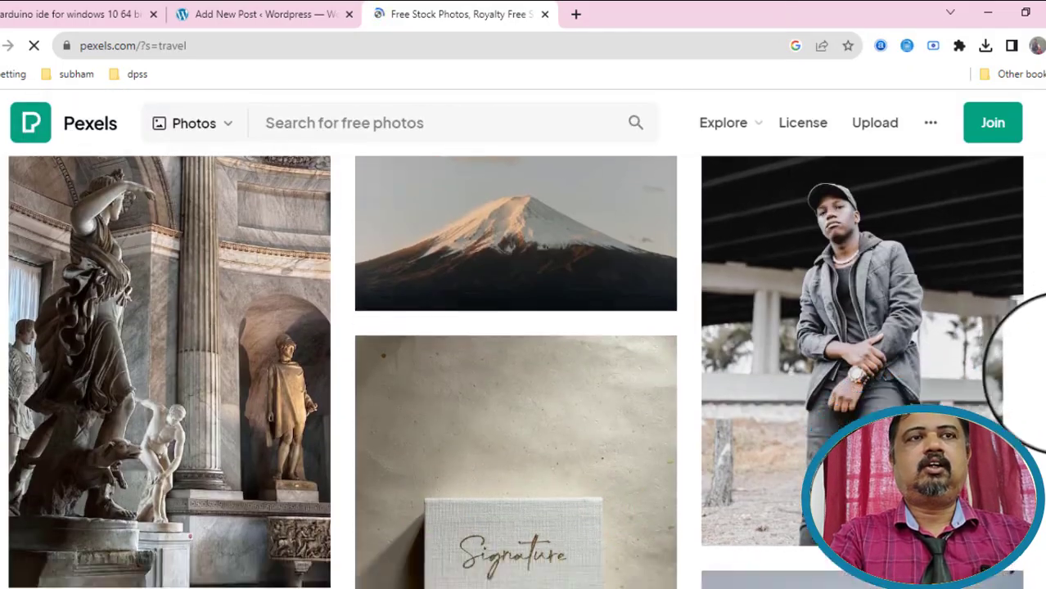
scroll(523, 373, "down", 4)
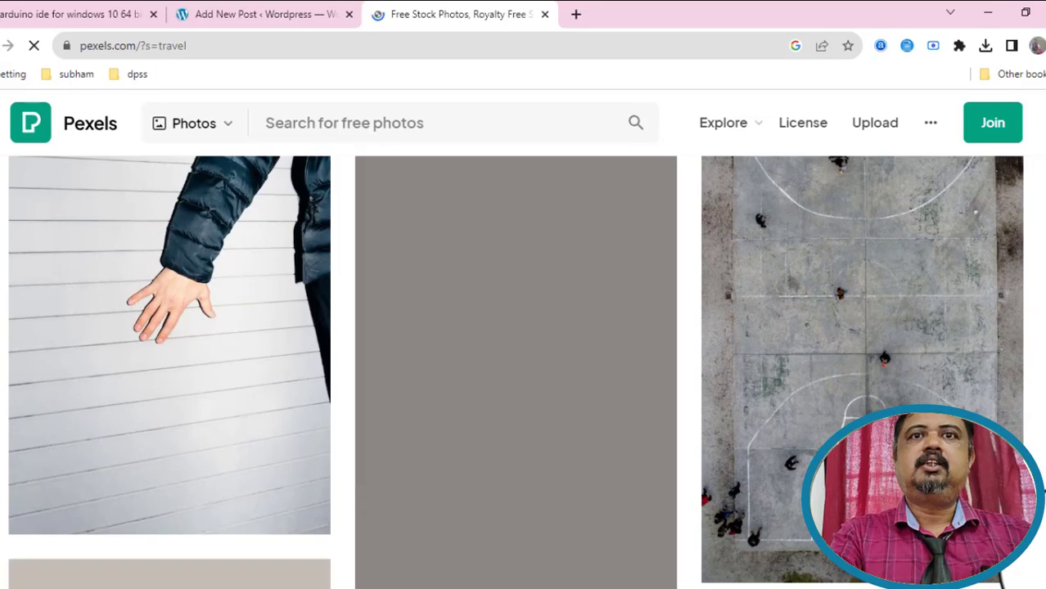
left_click_drag(1044, 561, 1031, 364)
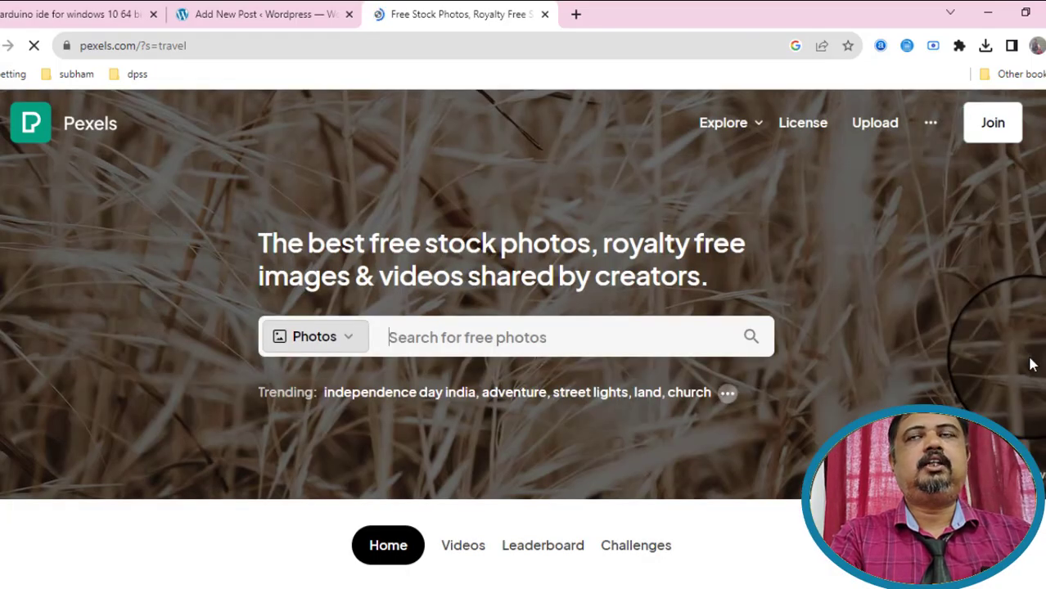
scroll(1031, 364, "down", 5)
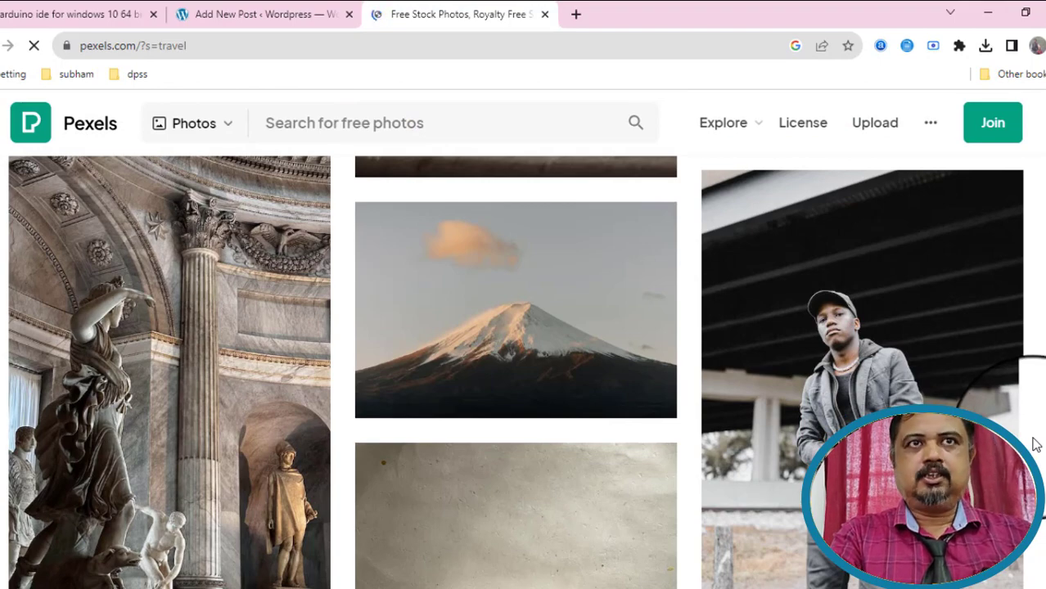
Publish 'How To Make a WordPress Website – Step by Step' and view the live post.
left_click(266, 15)
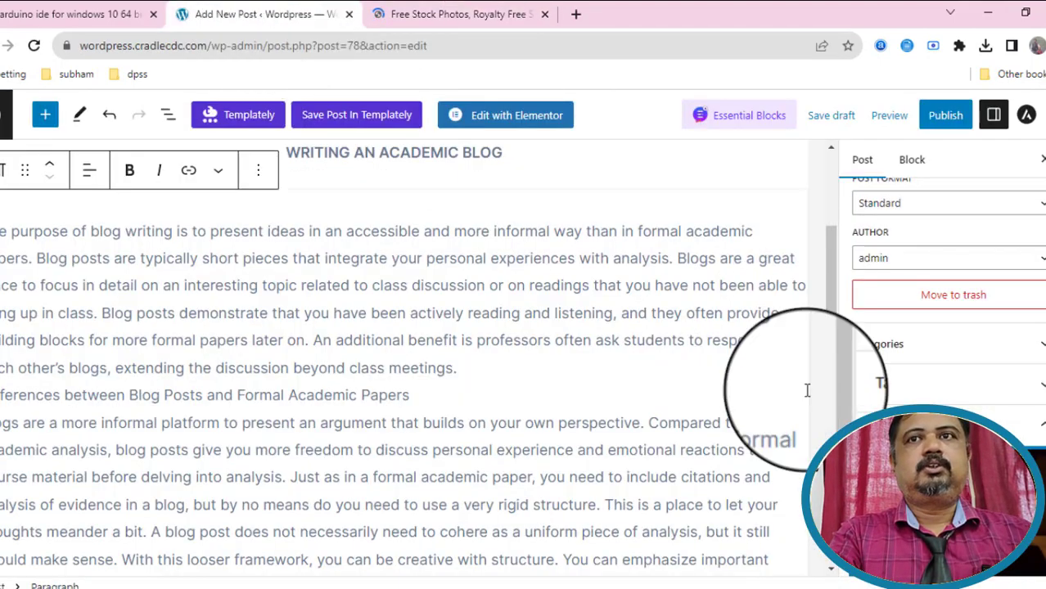
left_click(946, 118)
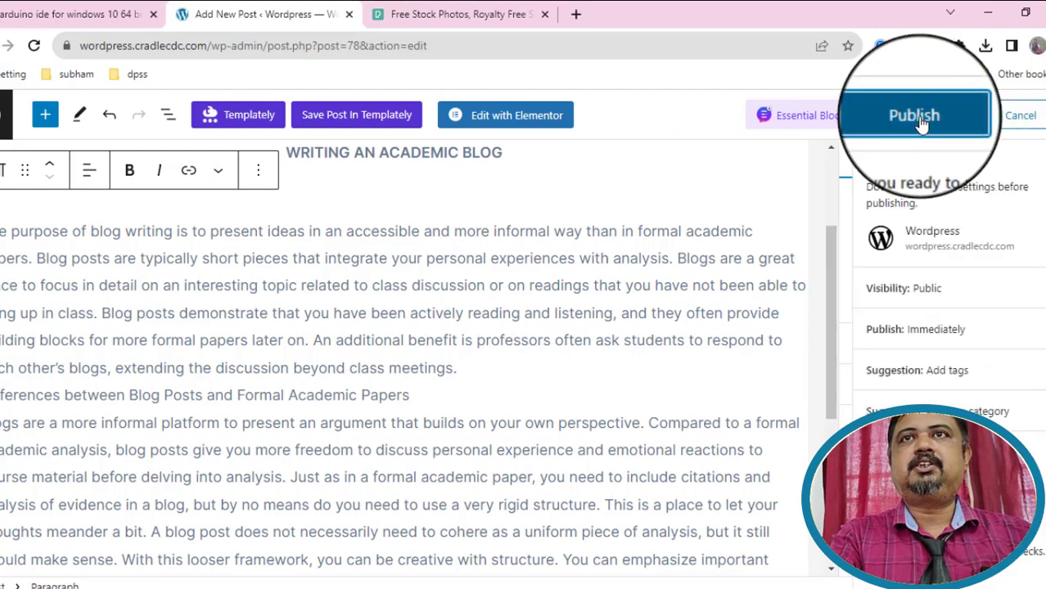
left_click(916, 119)
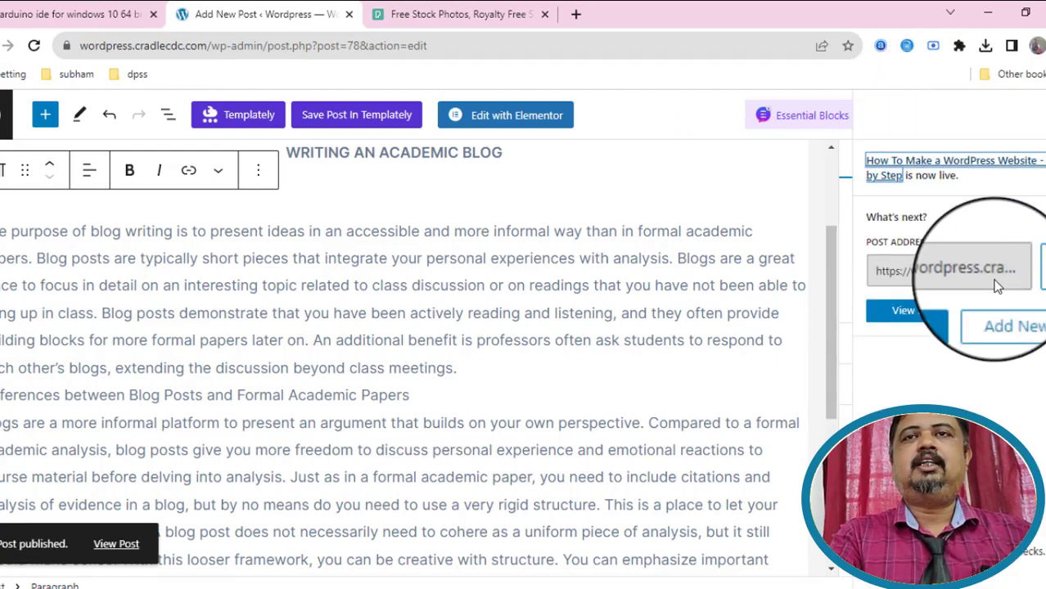
left_click(131, 547)
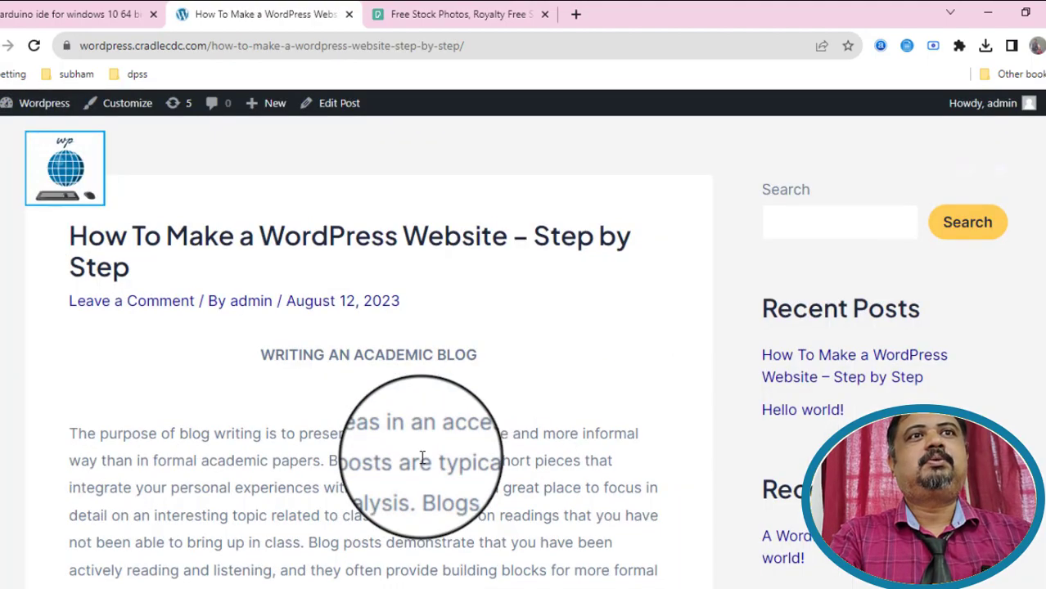
scroll(586, 371, "down", 9)
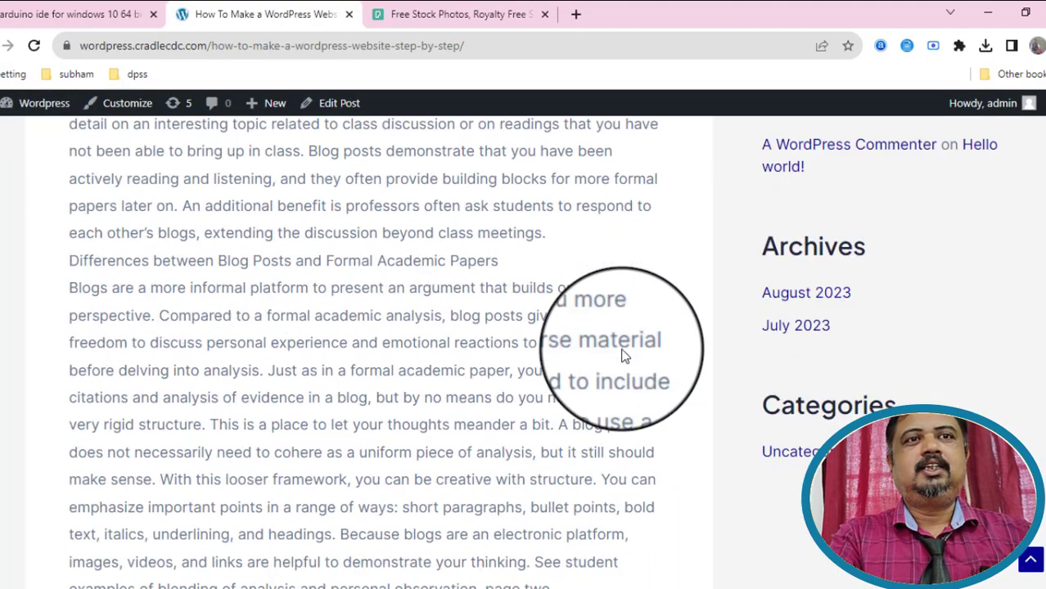
scroll(621, 356, "up", 10)
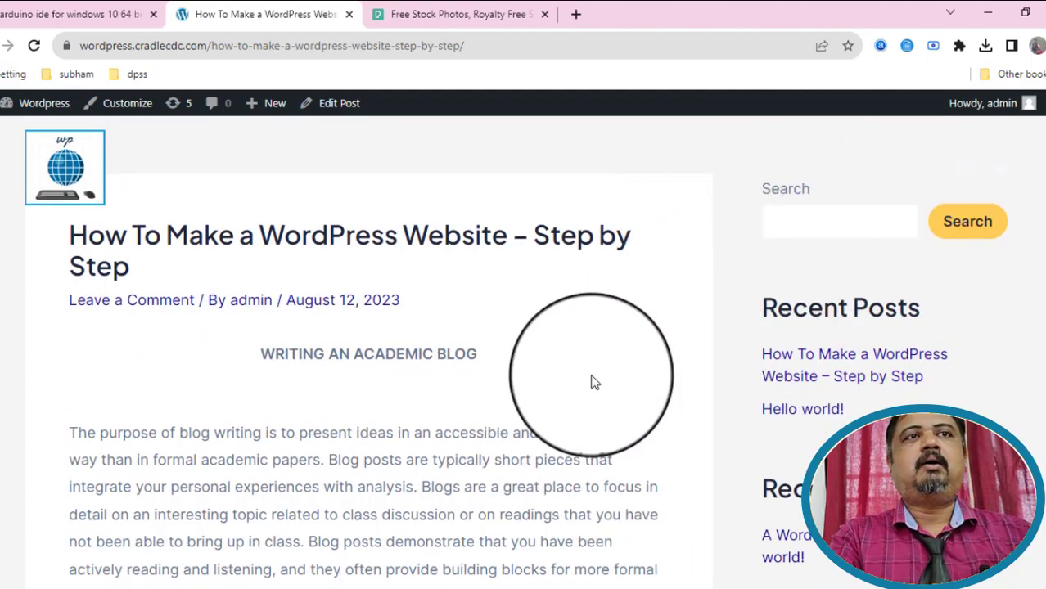
scroll(594, 383, "down", 3)
scroll(591, 380, "down", 6)
scroll(591, 380, "down", 4)
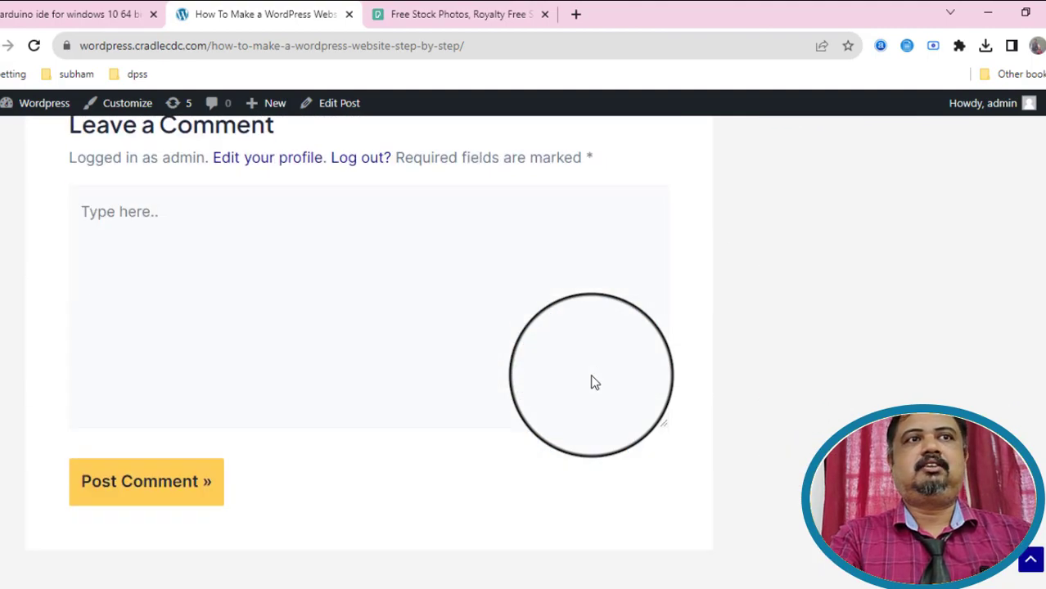
scroll(593, 376, "up", 5)
scroll(592, 375, "up", 8)
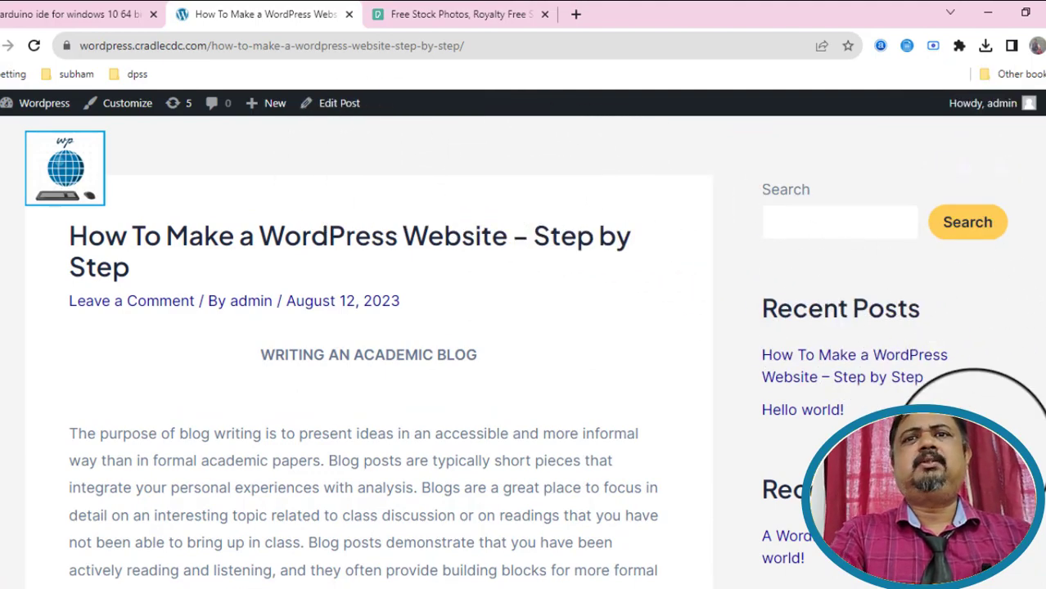
scroll(973, 450, "down", 10)
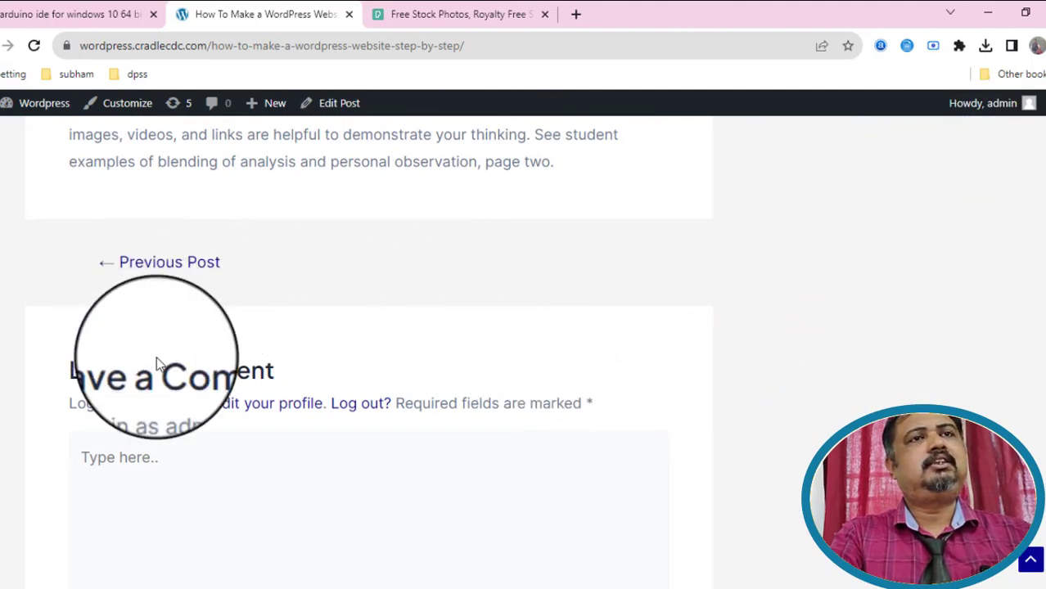
scroll(623, 517, "down", 4)
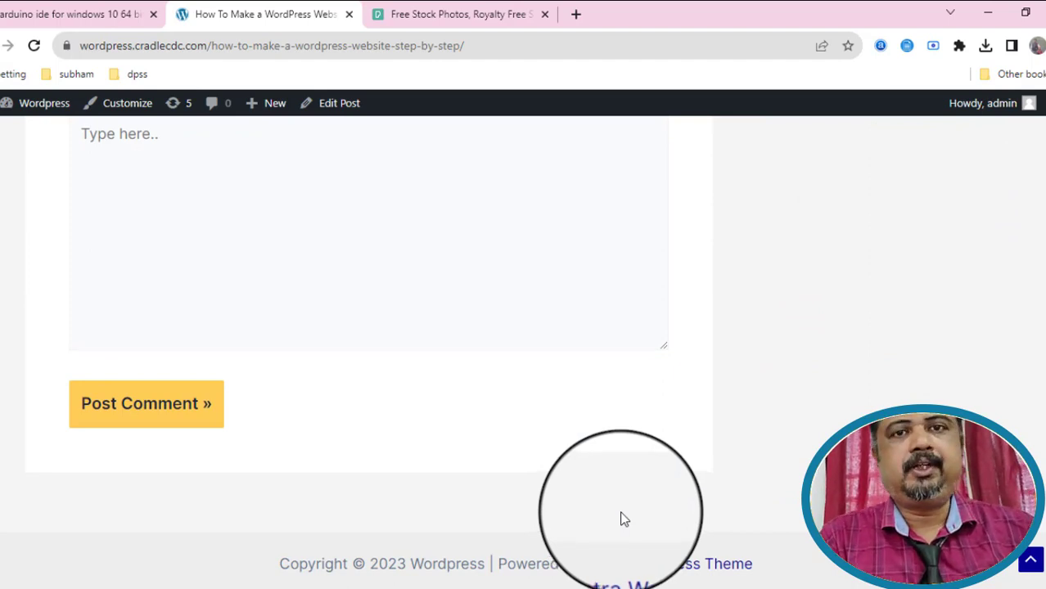
scroll(624, 519, "up", 4)
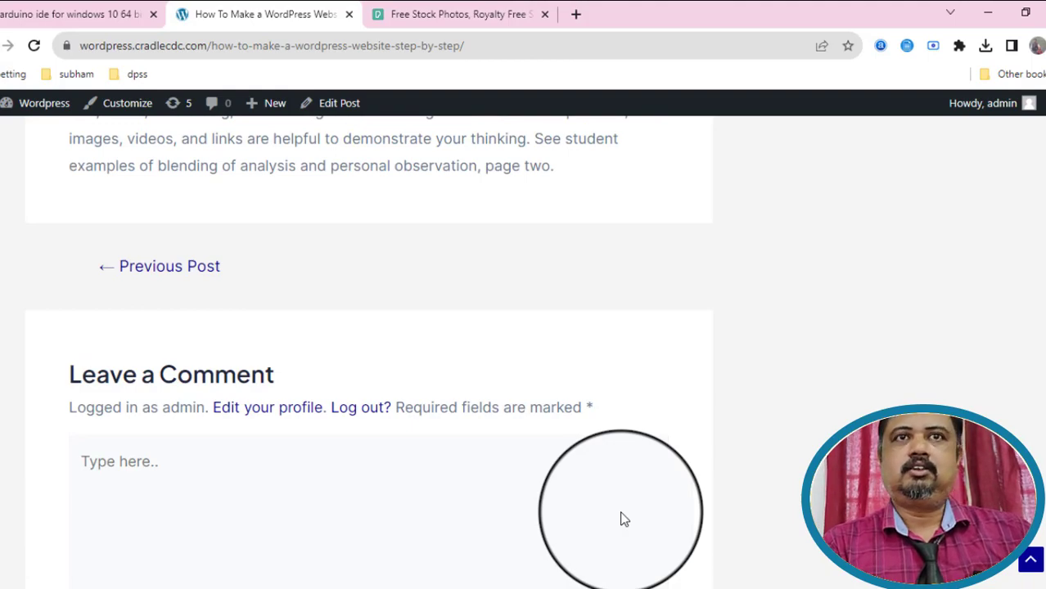
scroll(622, 517, "up", 10)
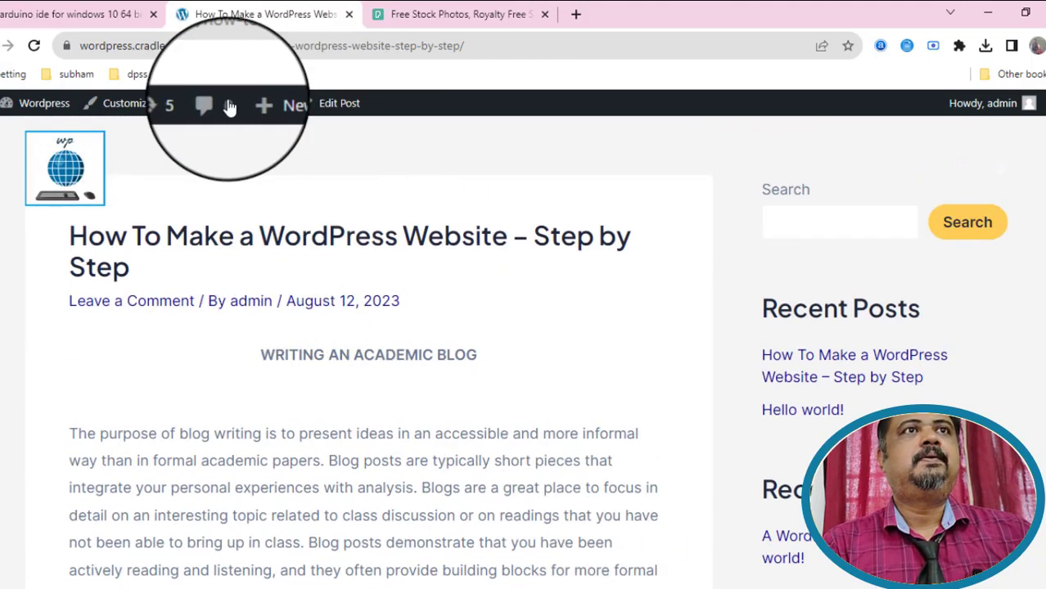
Open the Customizer, publish the current settings, and return to the Blog settings list.
left_click(141, 107)
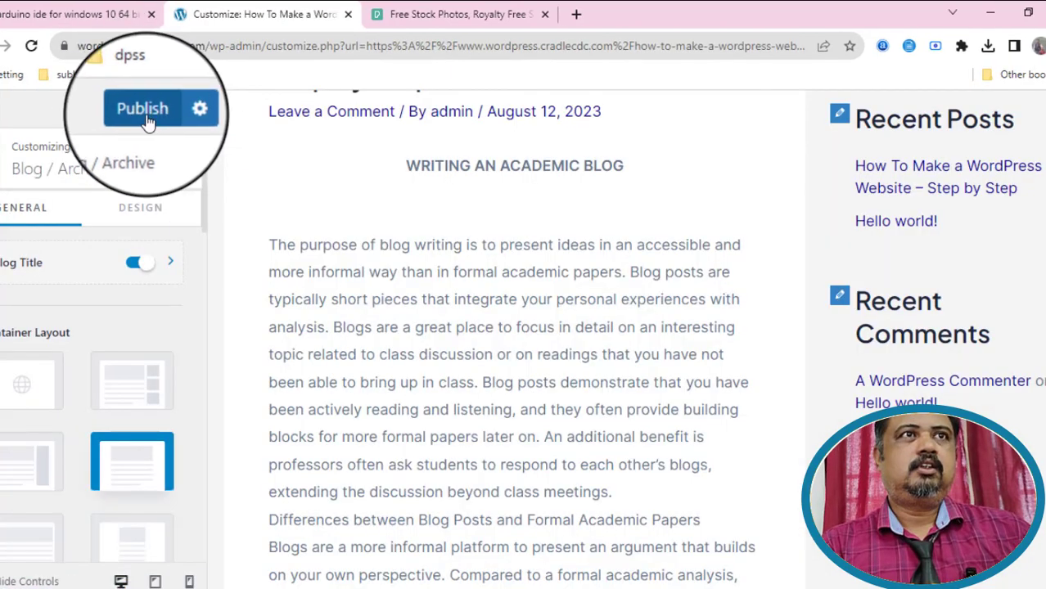
left_click(146, 119)
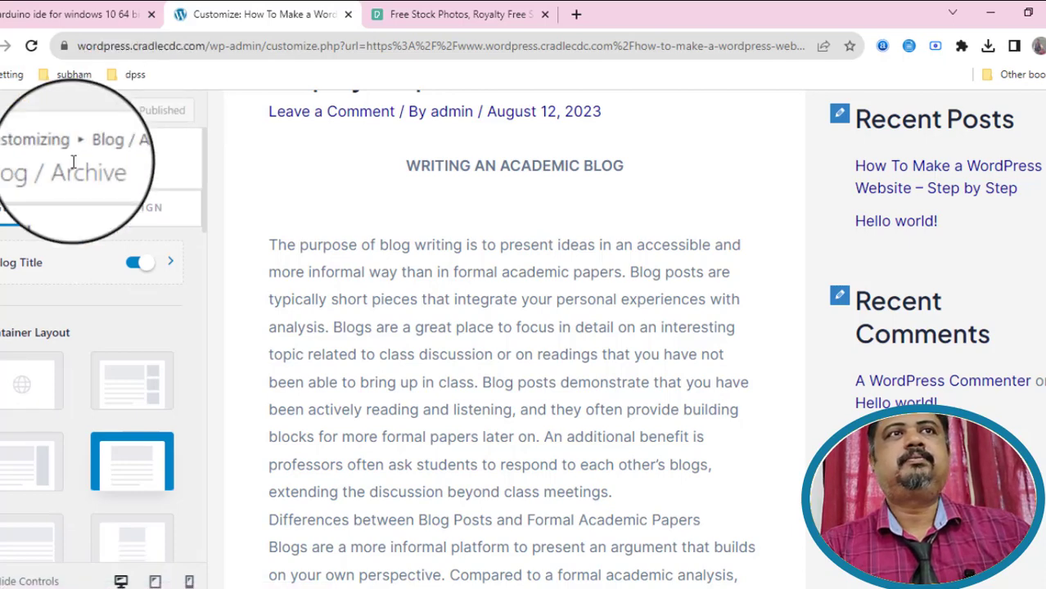
left_click(6, 155)
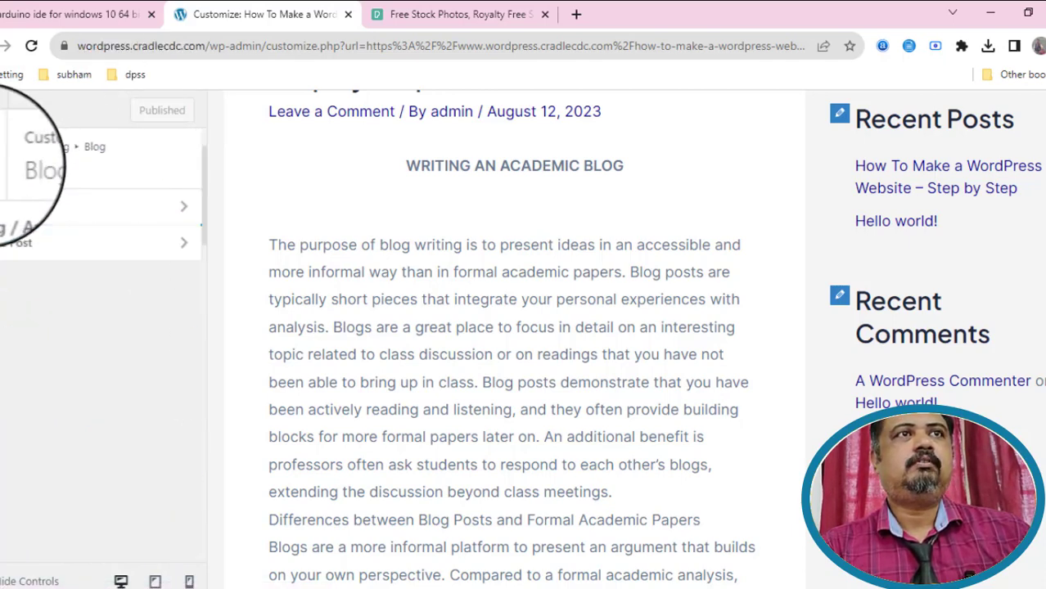
In Blog > Single Post, change the container layout, remove the sidebar, and publish.
left_click(12, 259)
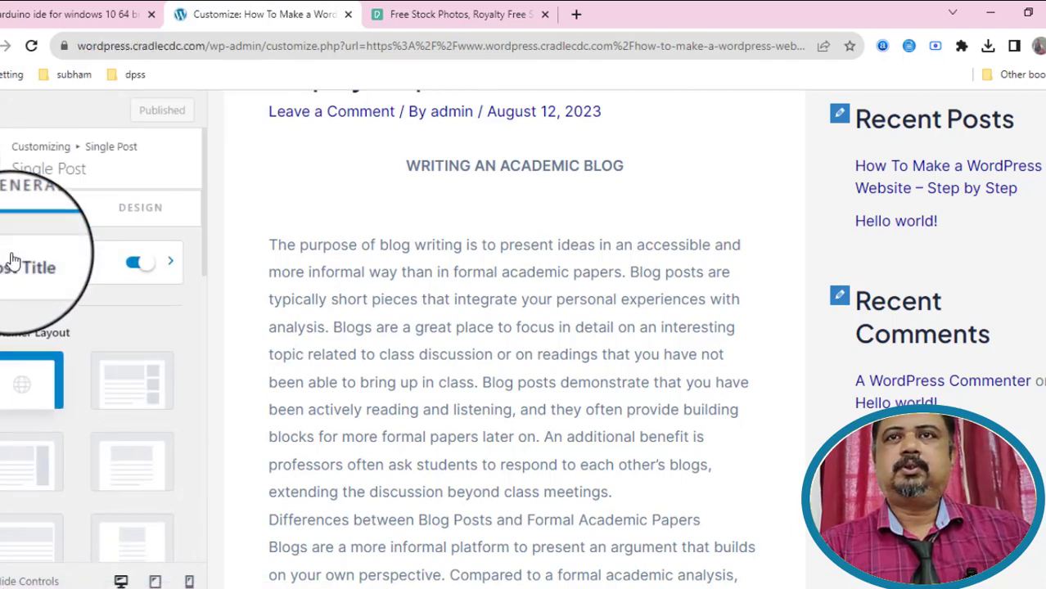
scroll(155, 405, "down", 1)
left_click(146, 399)
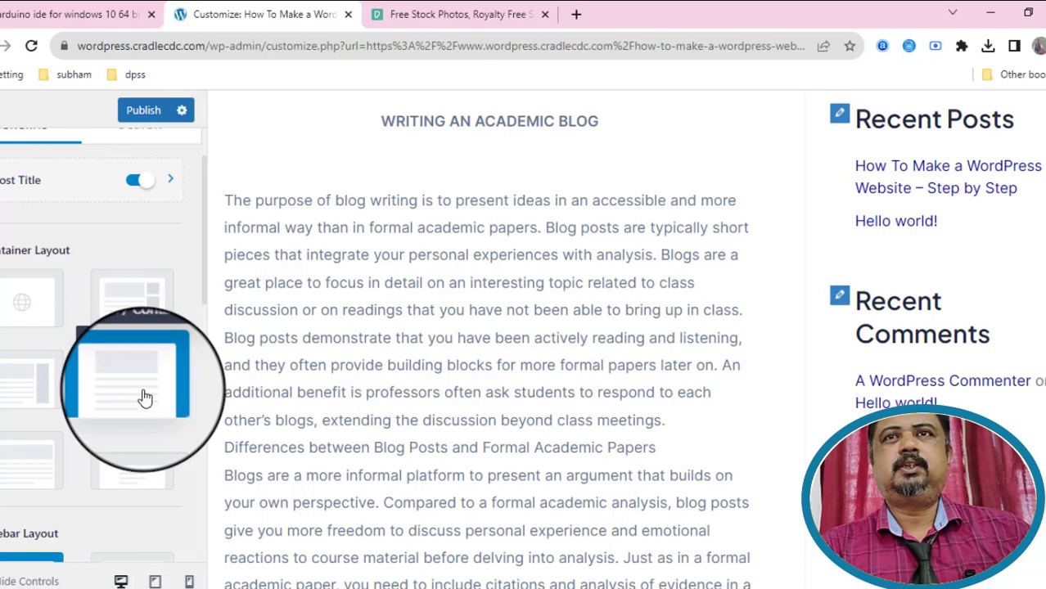
scroll(958, 370, "up", 2)
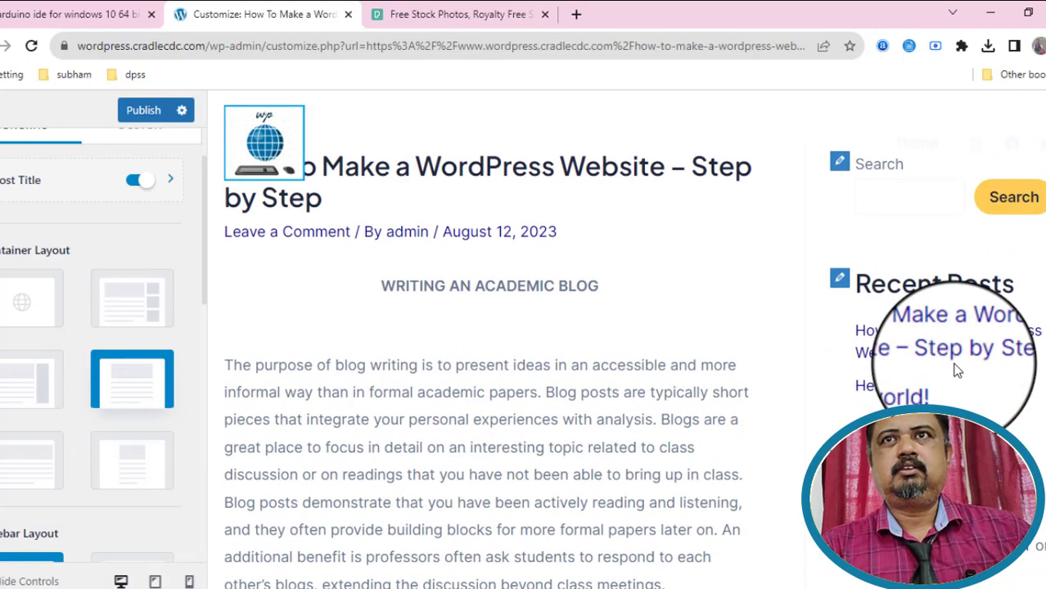
scroll(954, 369, "down", 15)
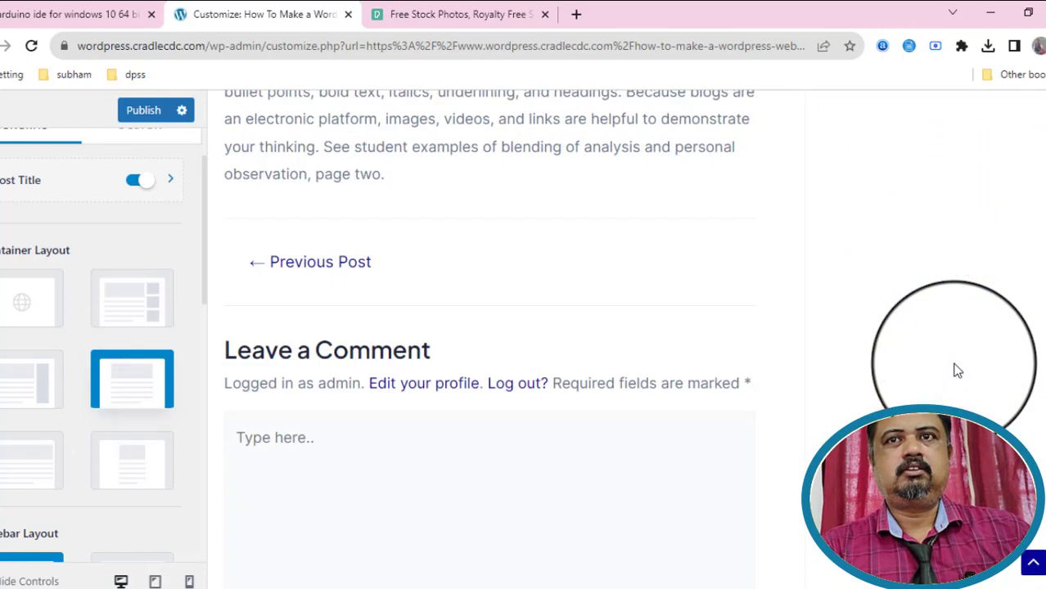
scroll(173, 488, "down", 3)
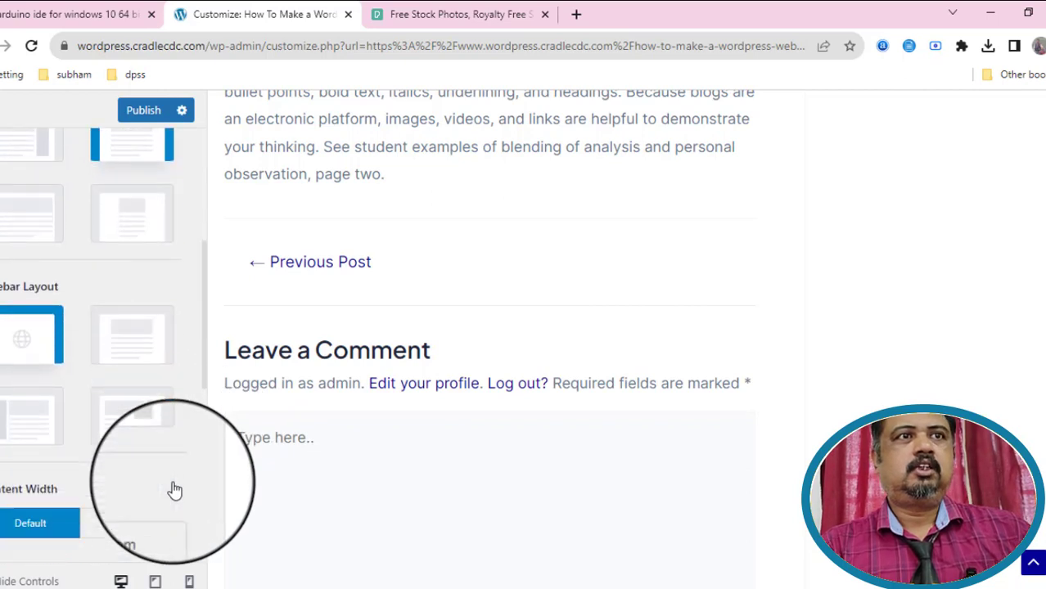
left_click(145, 343)
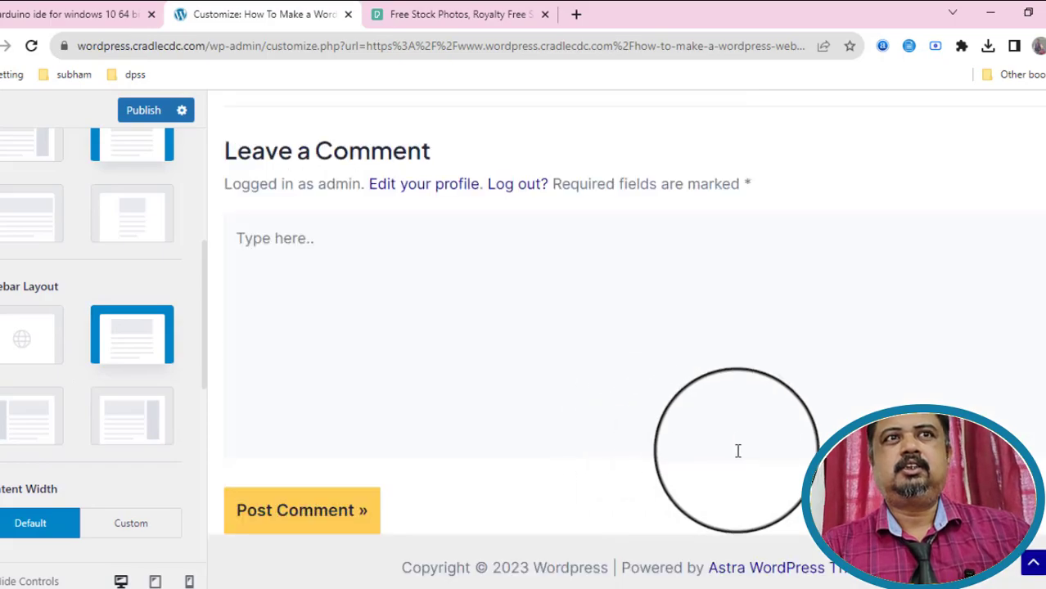
scroll(711, 449, "up", 1)
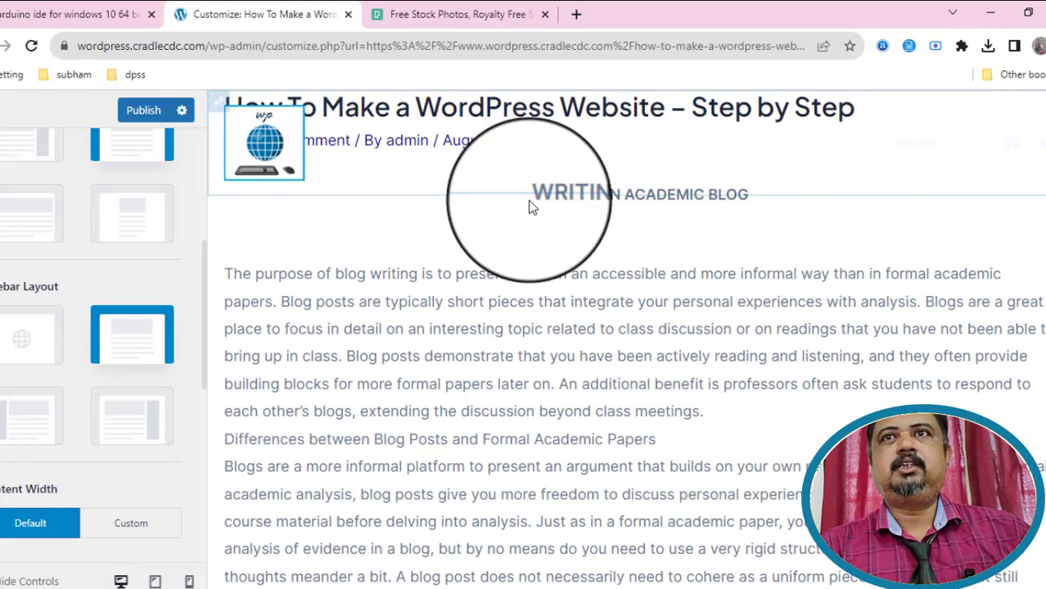
left_click(152, 113)
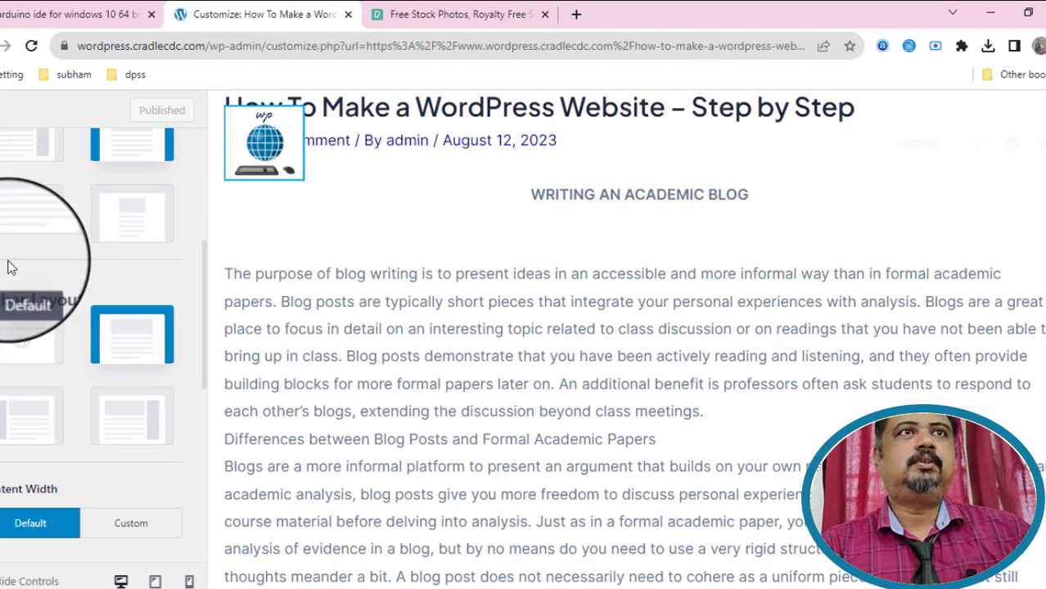
scroll(140, 250, "up", 5)
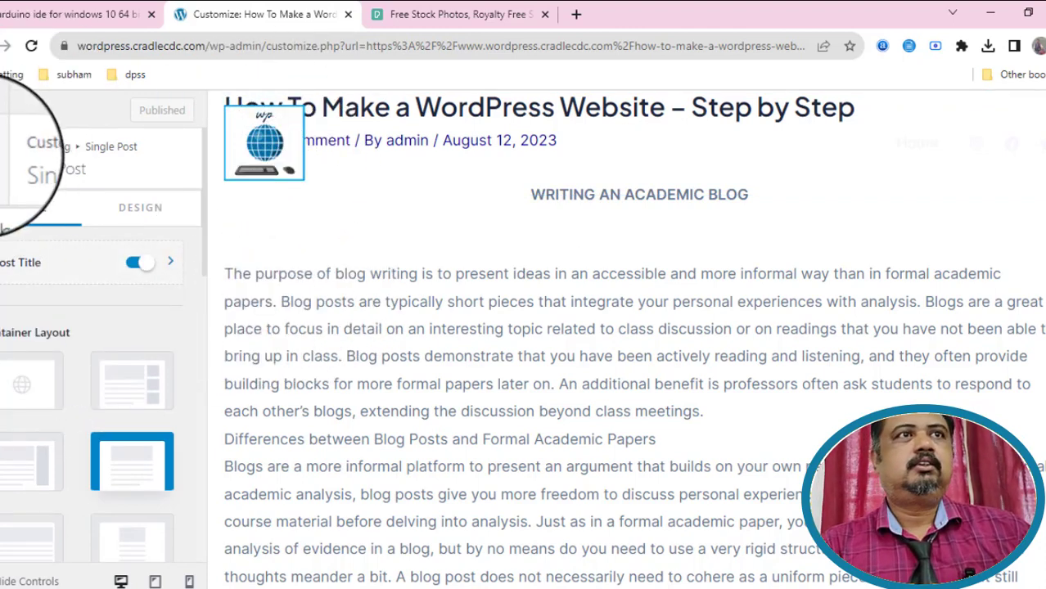
Switch on 'Enable on Posts?' under Header Builder > Transparent Header.
left_click(10, 154)
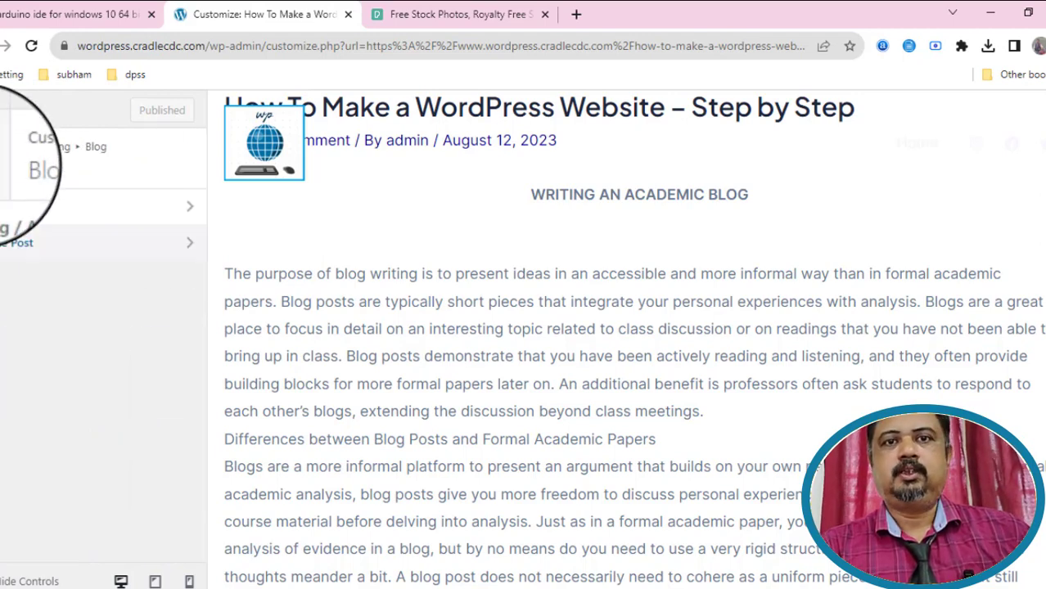
left_click(10, 153)
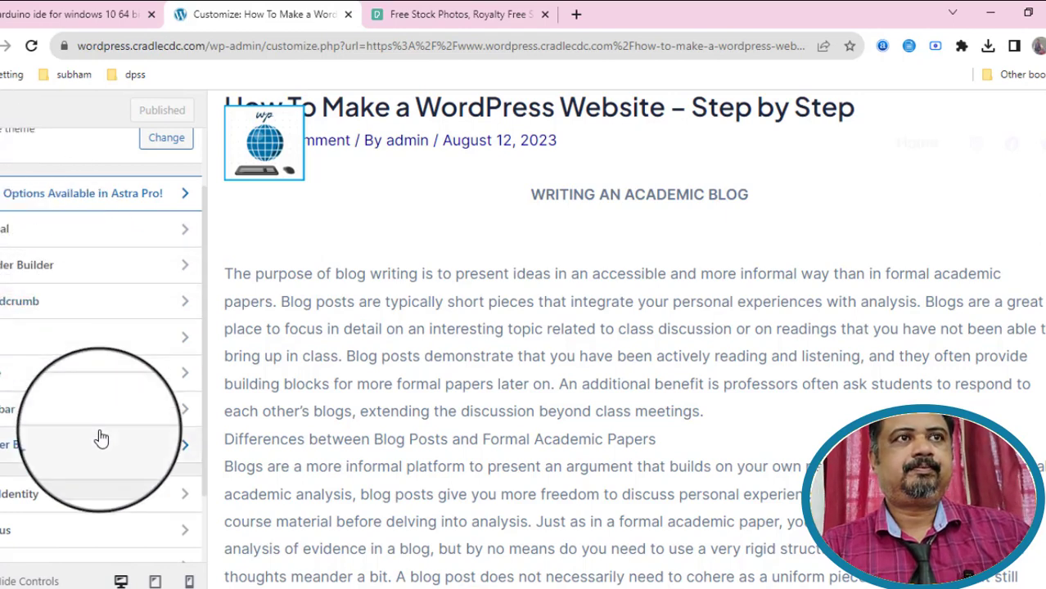
left_click(30, 268)
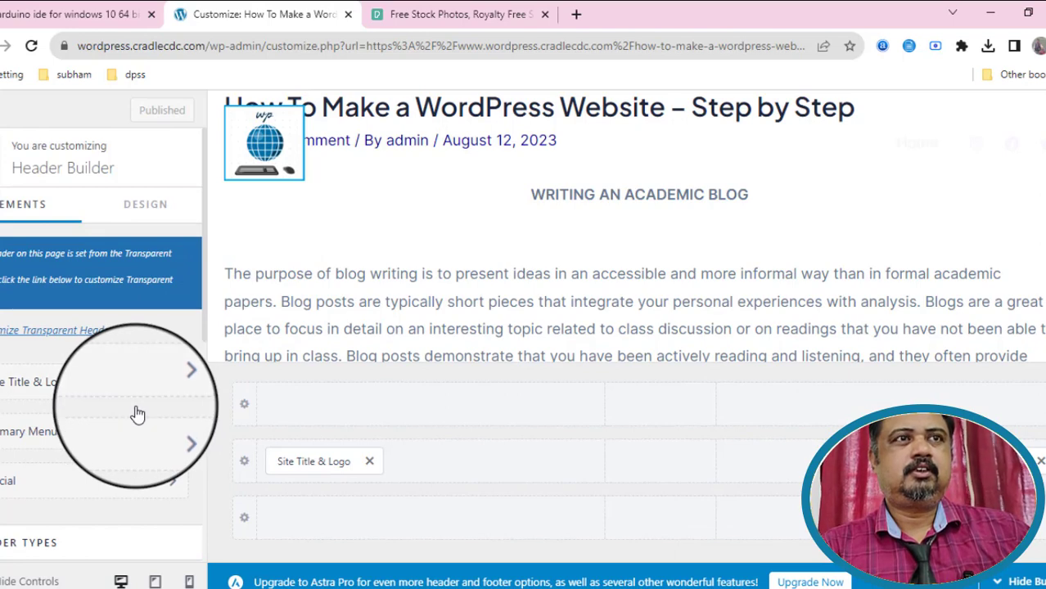
scroll(137, 415, "down", 2)
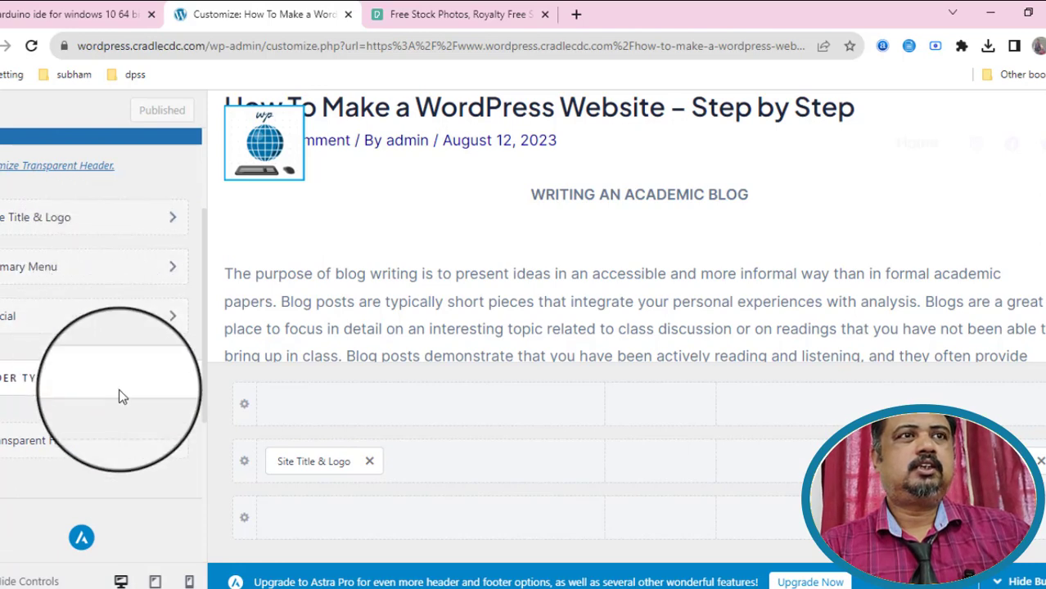
left_click(117, 446)
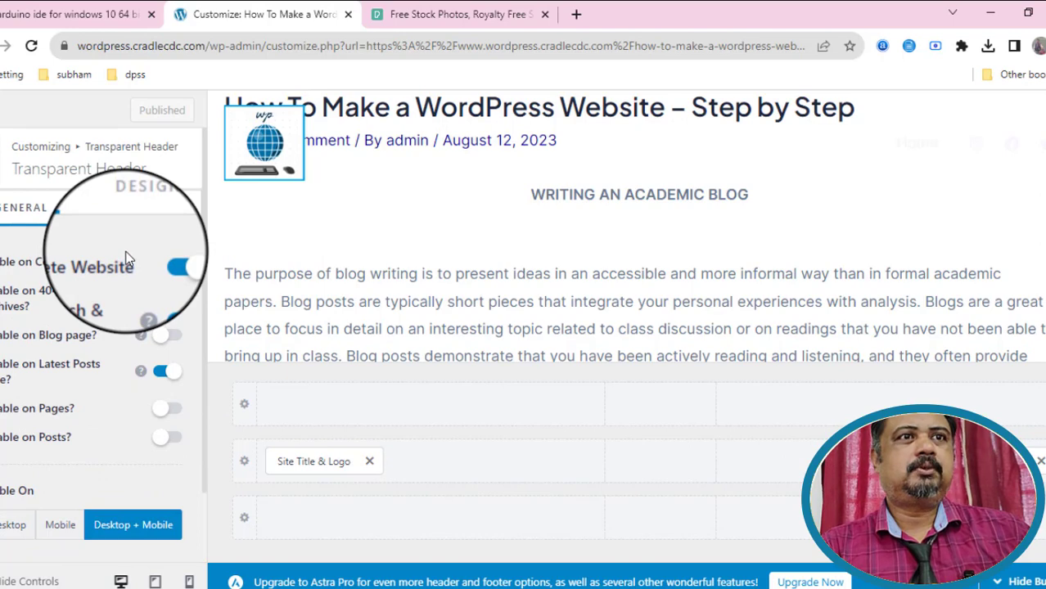
scroll(129, 254, "down", 1)
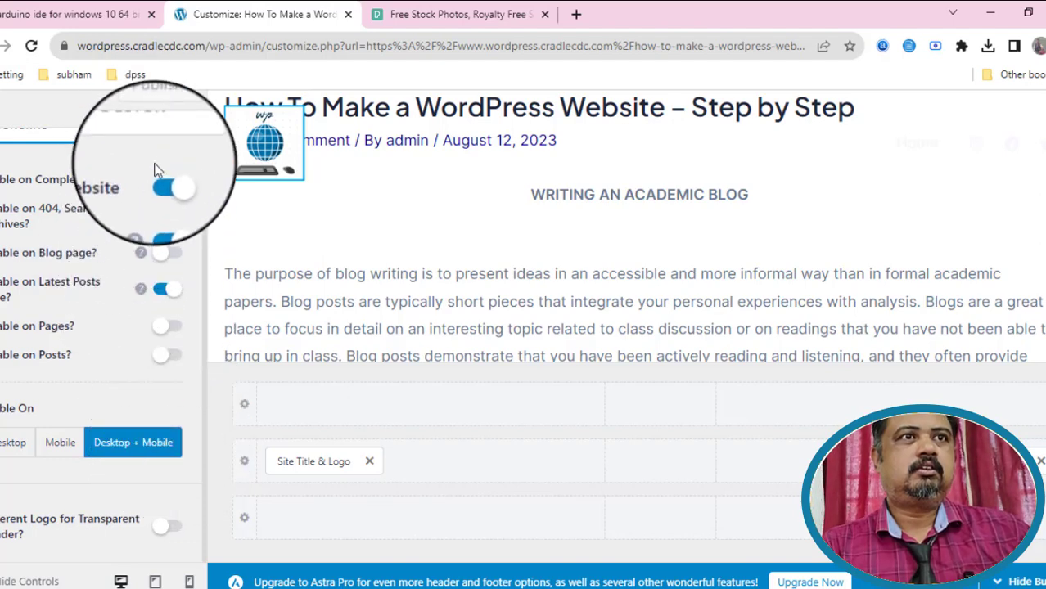
left_click(170, 355)
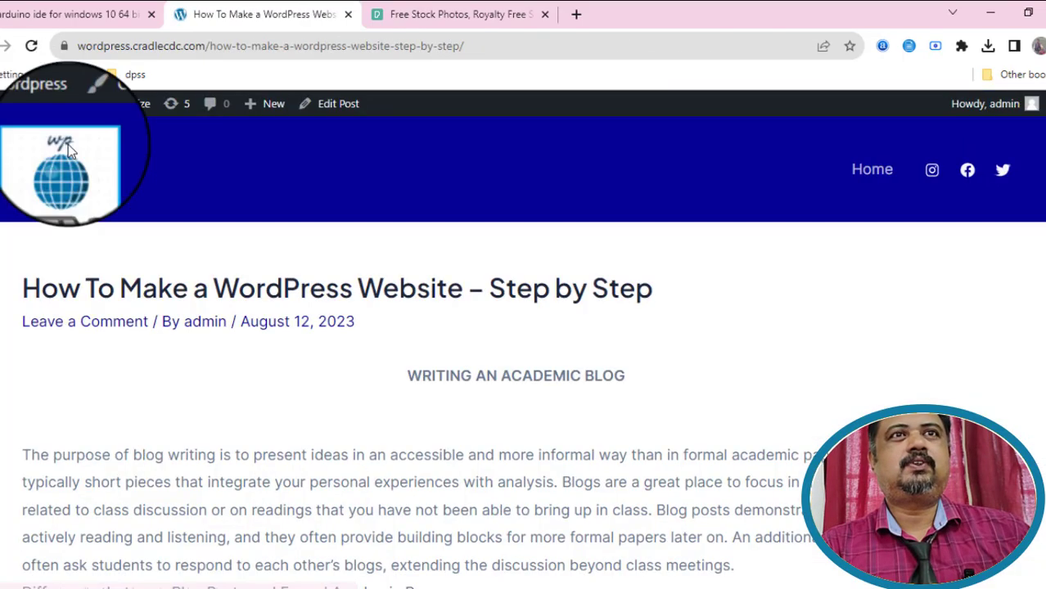
In the reopened 'How To Make a WordPress Website – Step by Step' post, open and close the block inserter.
scroll(753, 373, "down", 10)
scroll(751, 366, "down", 5)
scroll(750, 367, "up", 15)
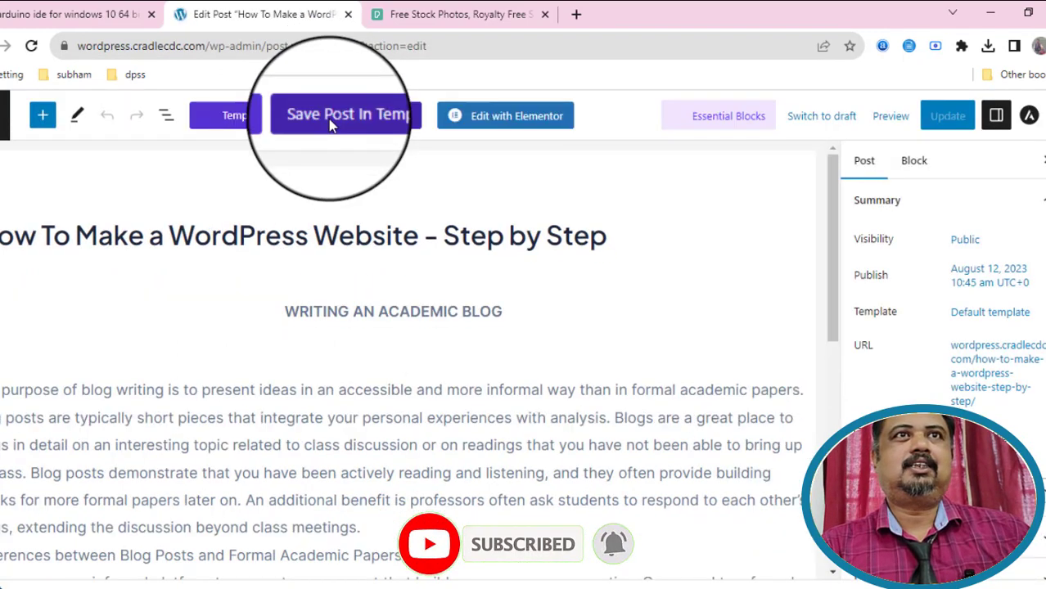
left_click(42, 116)
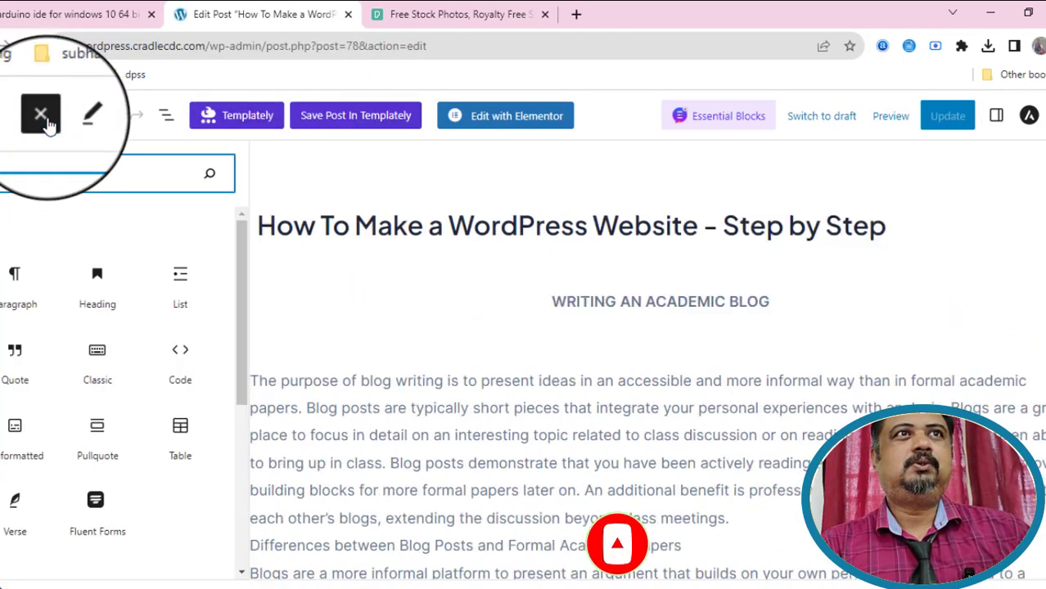
left_click(46, 120)
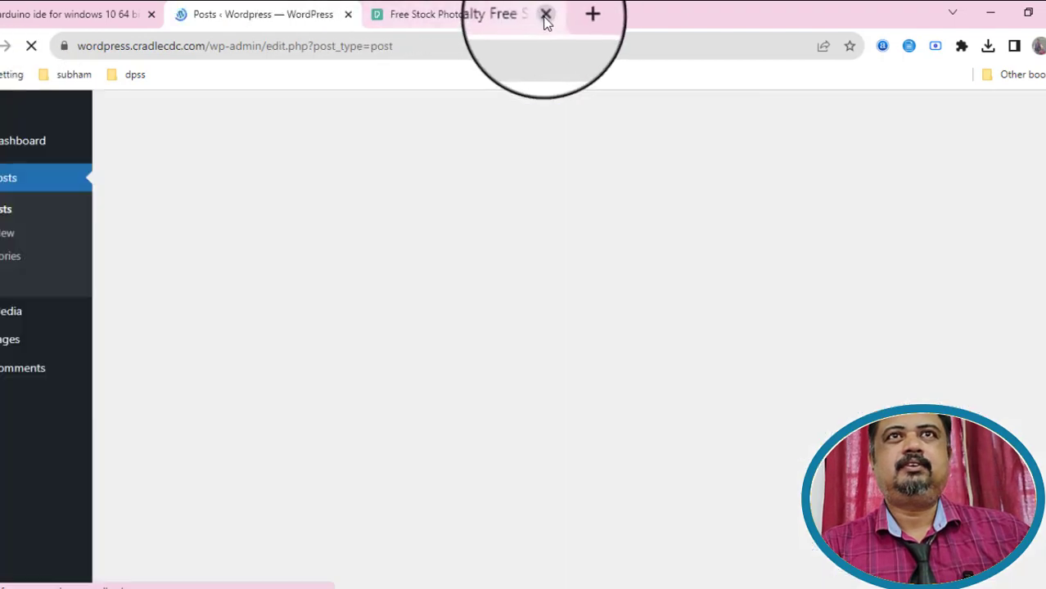
Close the Pexels tab and open an Add New Post editor in a new tab.
left_click(544, 14)
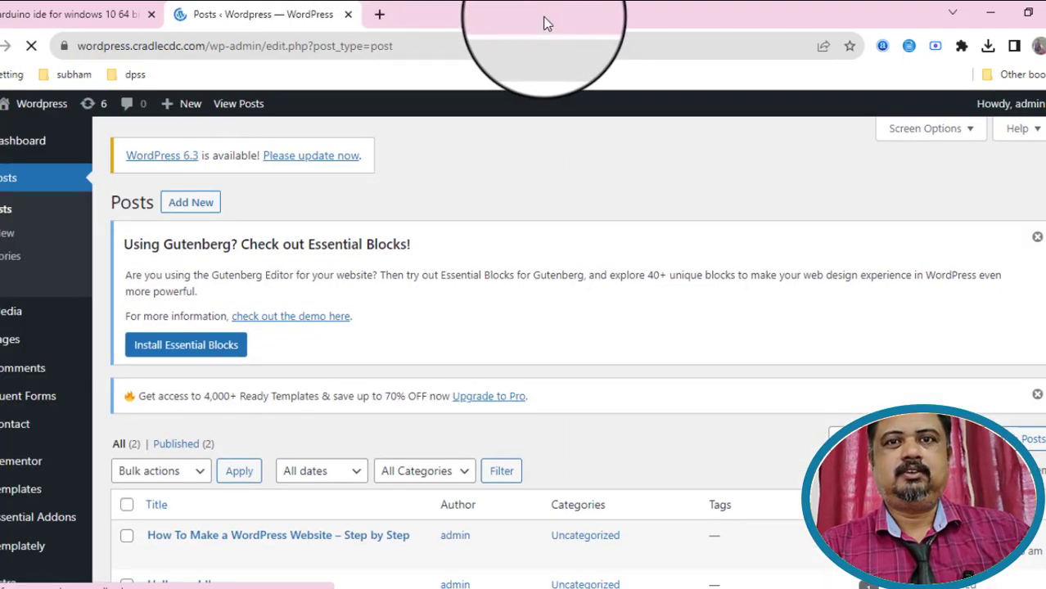
scroll(553, 406, "down", 3)
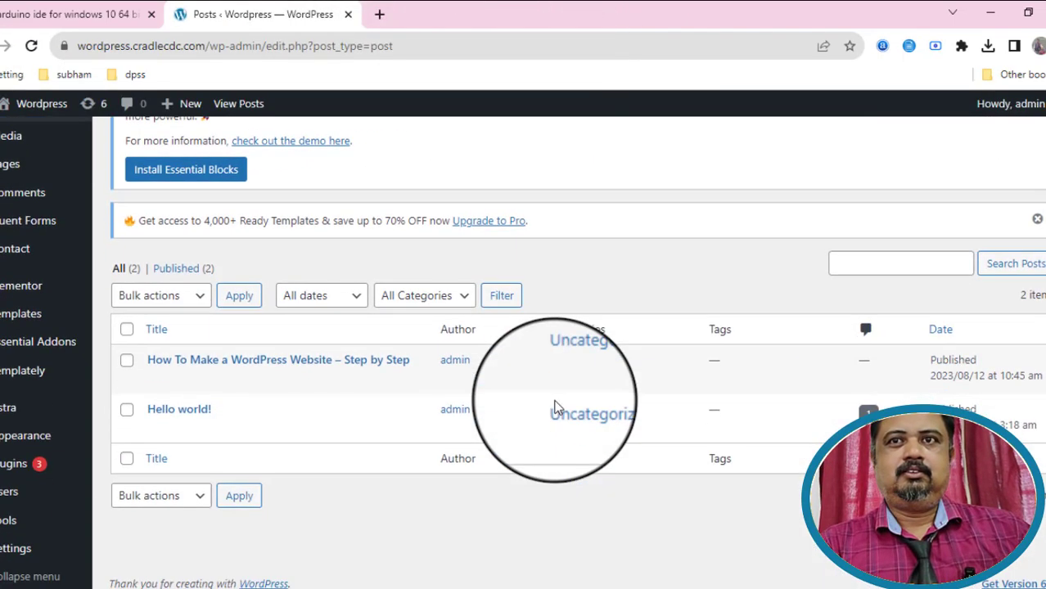
scroll(553, 405, "up", 3)
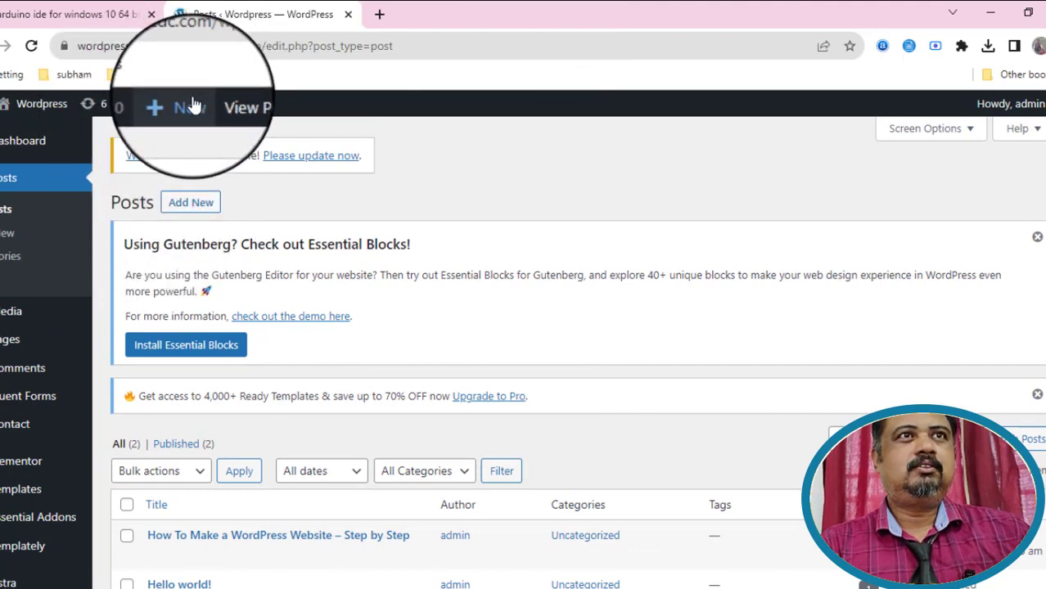
mouse_move(191, 106)
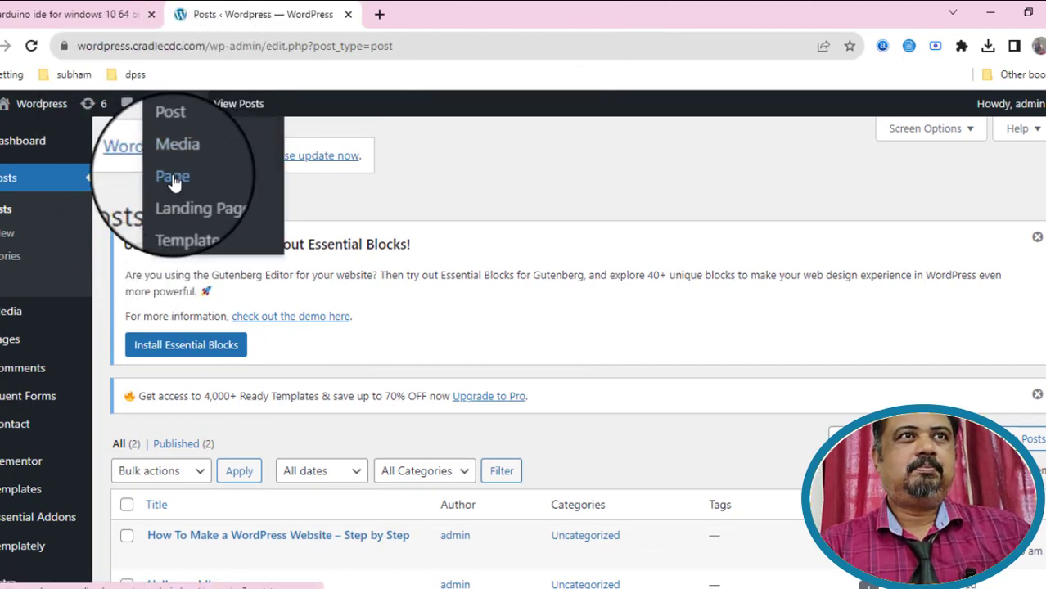
right_click(4, 237)
left_click(8, 240)
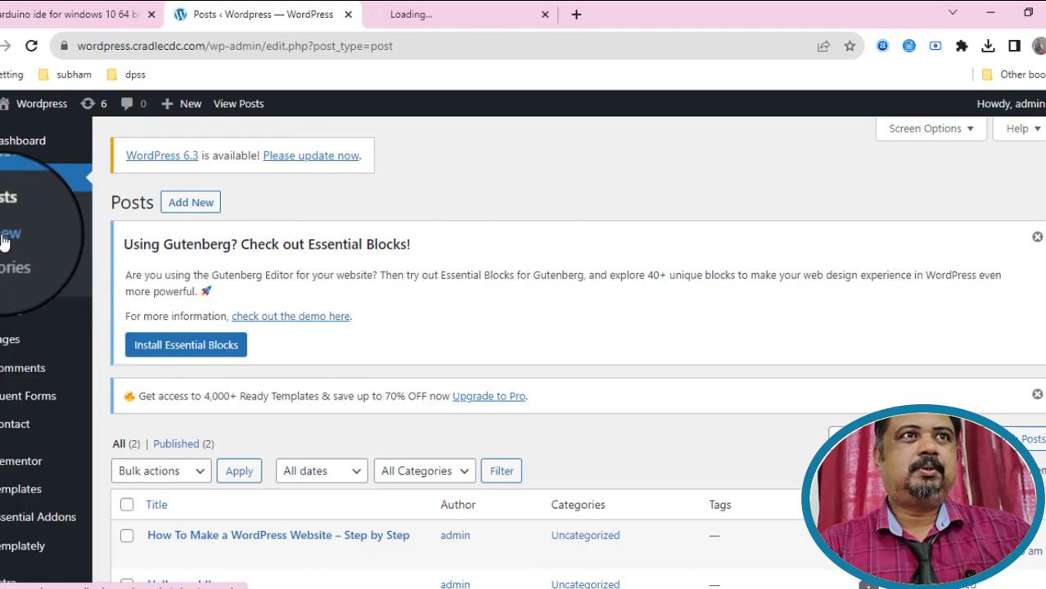
Open six more blank Add New Post tabs, then switch to the first one.
right_click(5, 238)
left_click(32, 249)
right_click(7, 239)
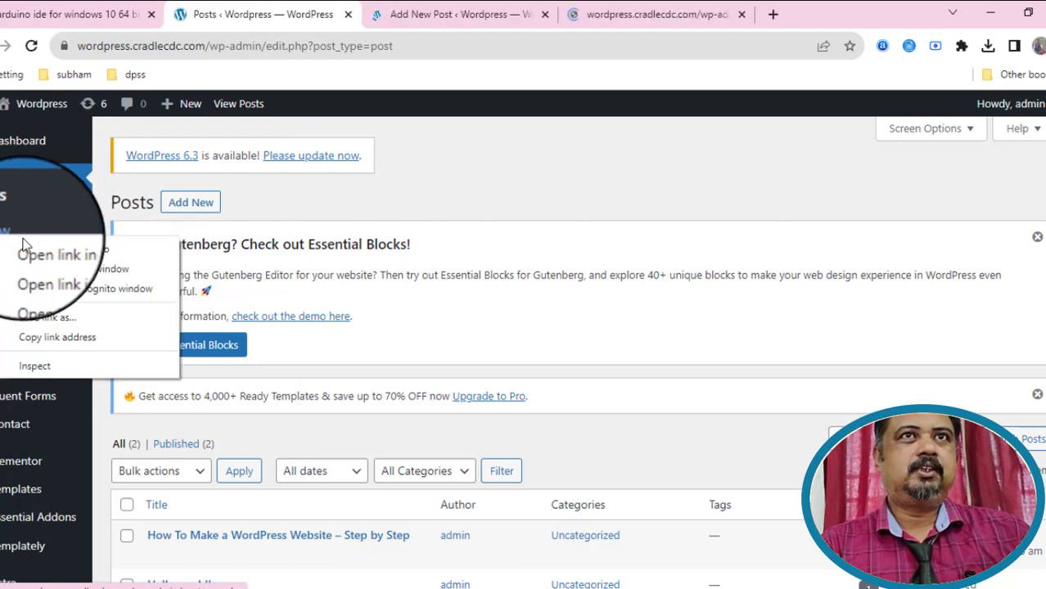
left_click(26, 250)
right_click(7, 237)
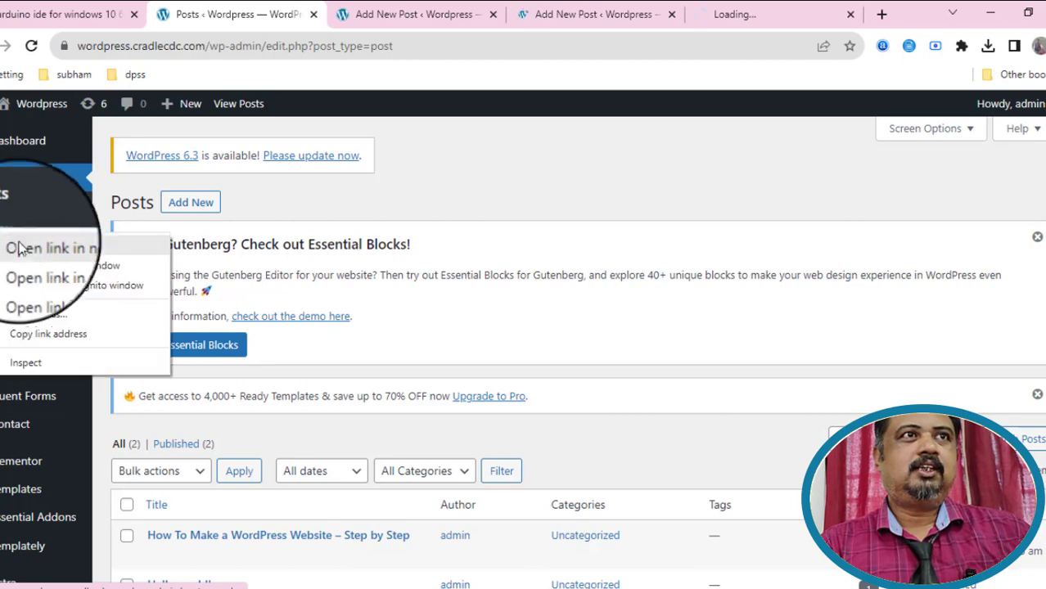
left_click(32, 247)
right_click(8, 237)
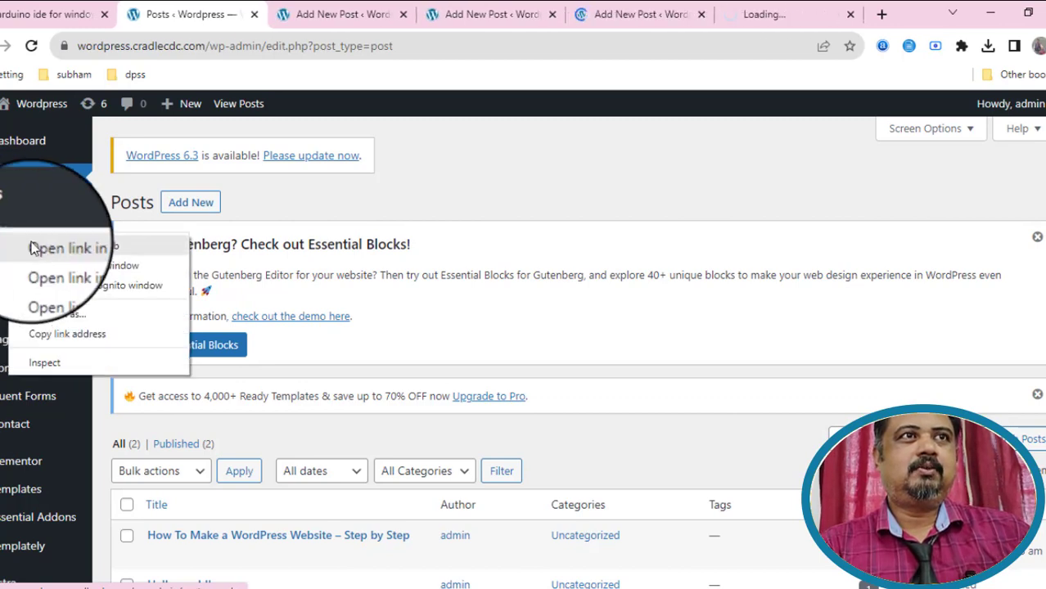
left_click(33, 247)
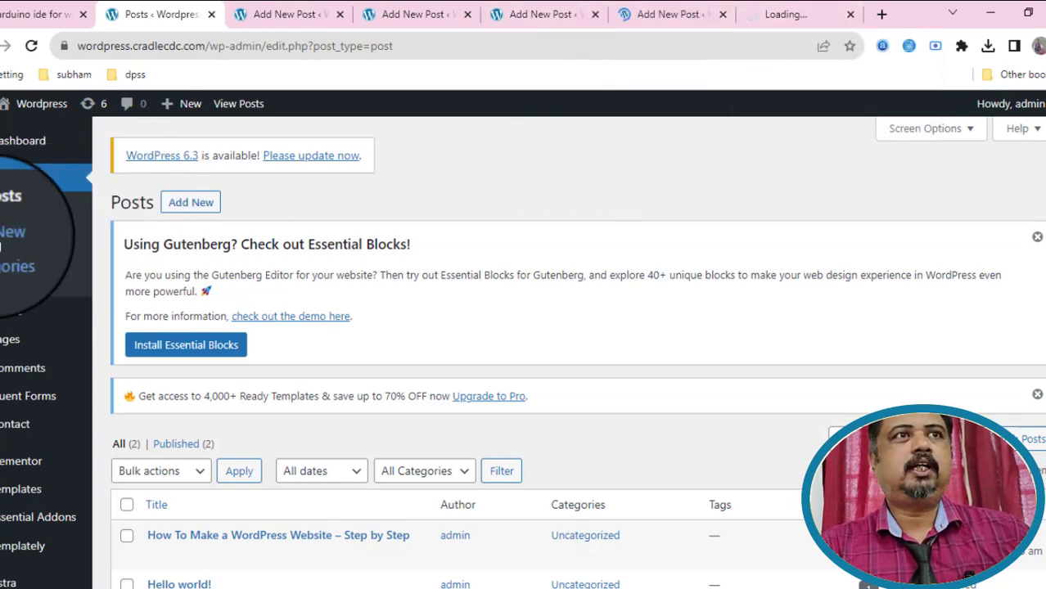
right_click(3, 243)
left_click(33, 249)
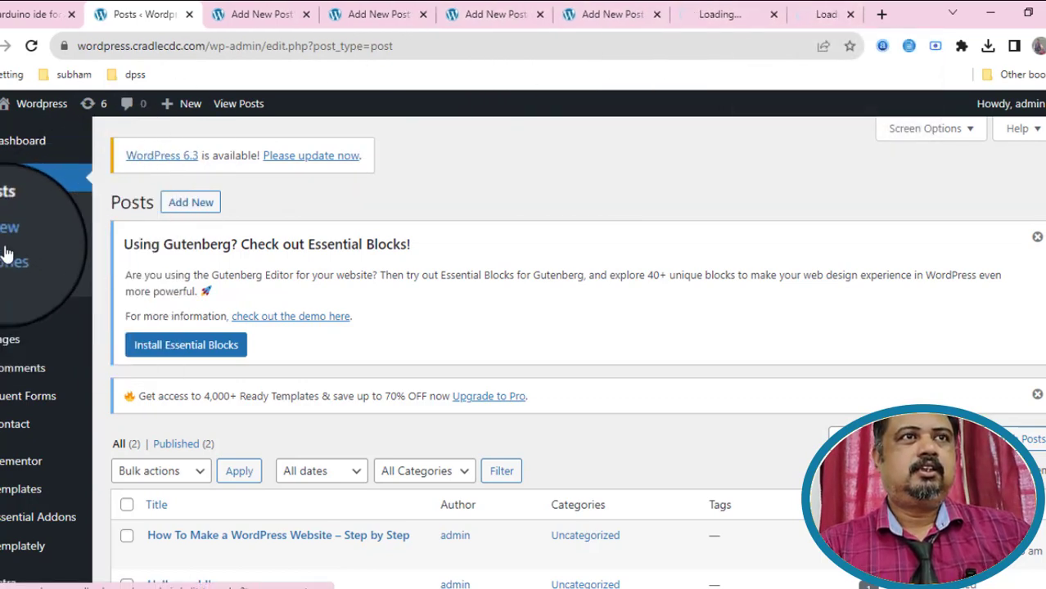
right_click(4, 239)
left_click(7, 248)
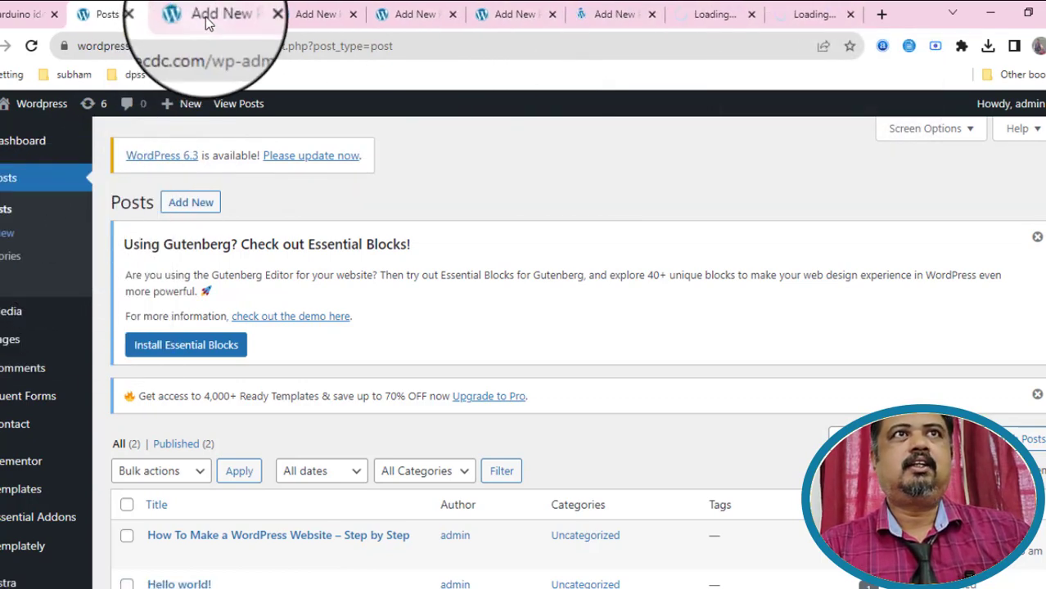
left_click(212, 13)
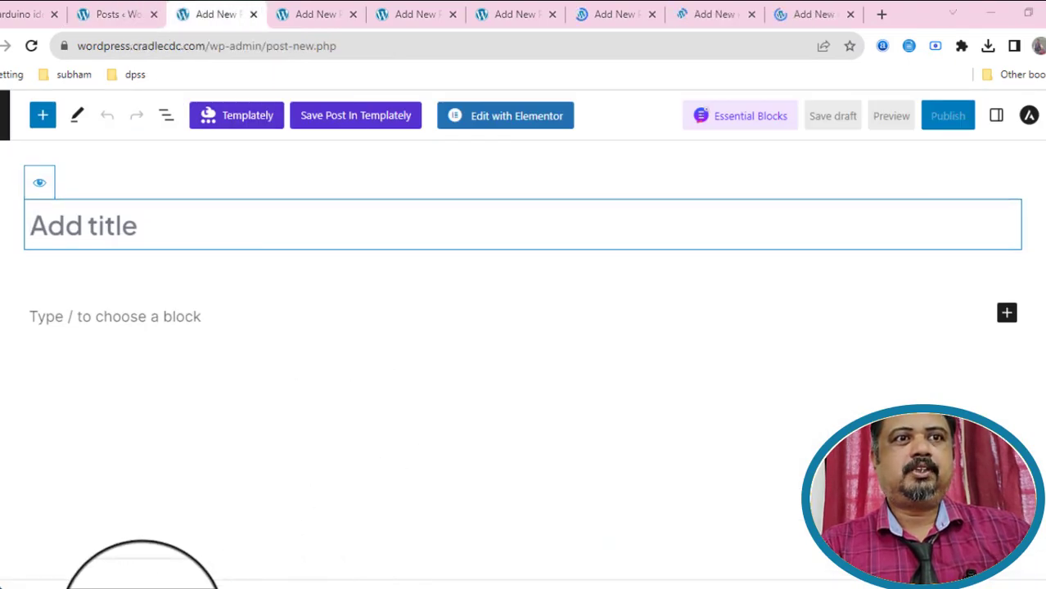
Title the first blank post 'How To Make a WordPress Website' from the Notepad list.
left_click(141, 588)
left_click_drag(250, 148, 33, 148)
key("ctrl+c")
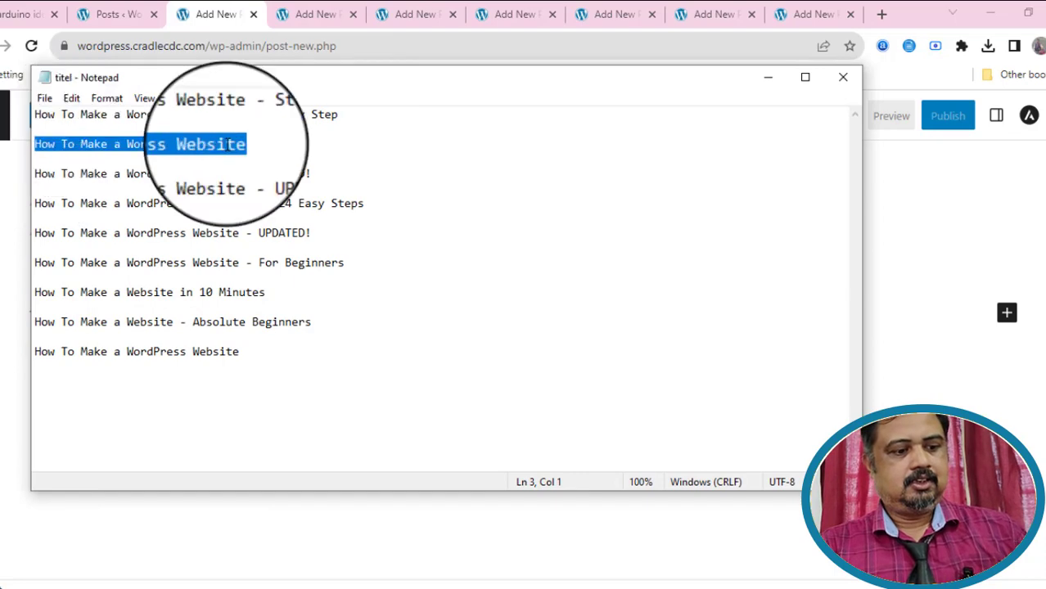
left_click(768, 74)
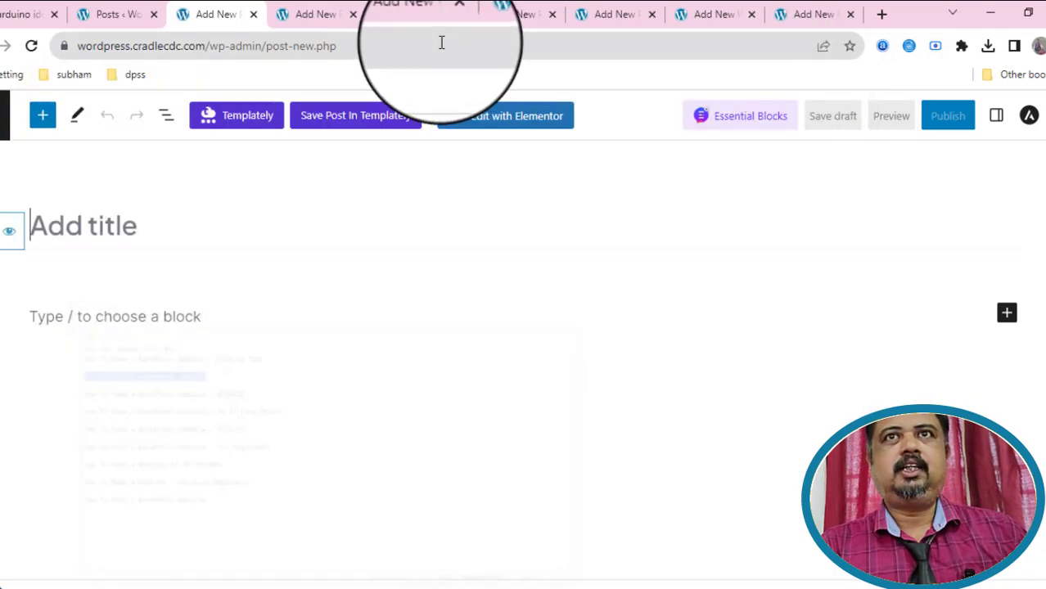
left_click(97, 232)
key("ctrl+v")
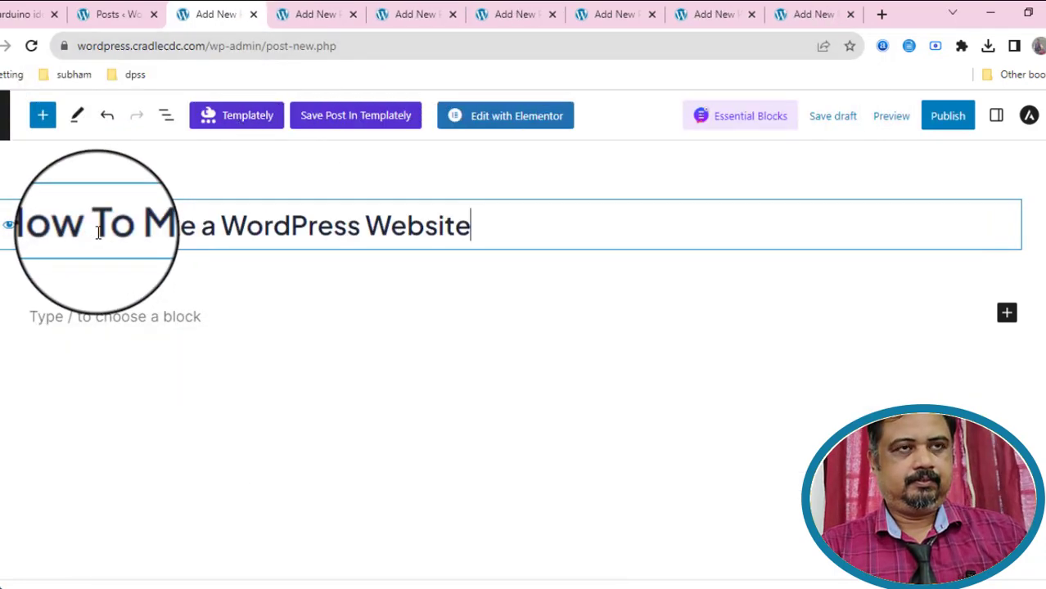
Title the next blank post with the UPDATED! version of that title.
left_click(307, 17)
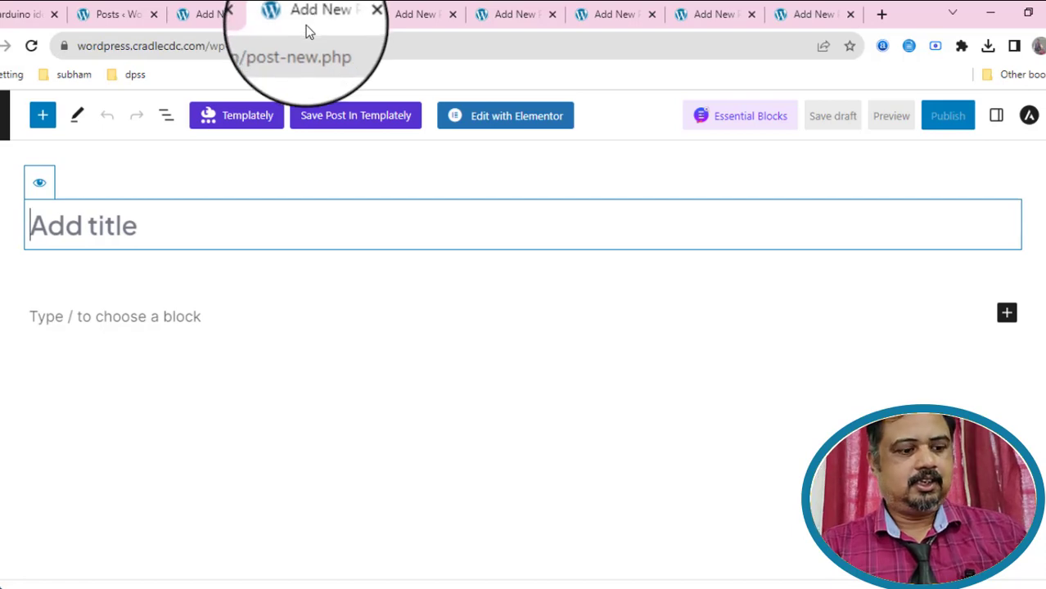
key("alt+Tab")
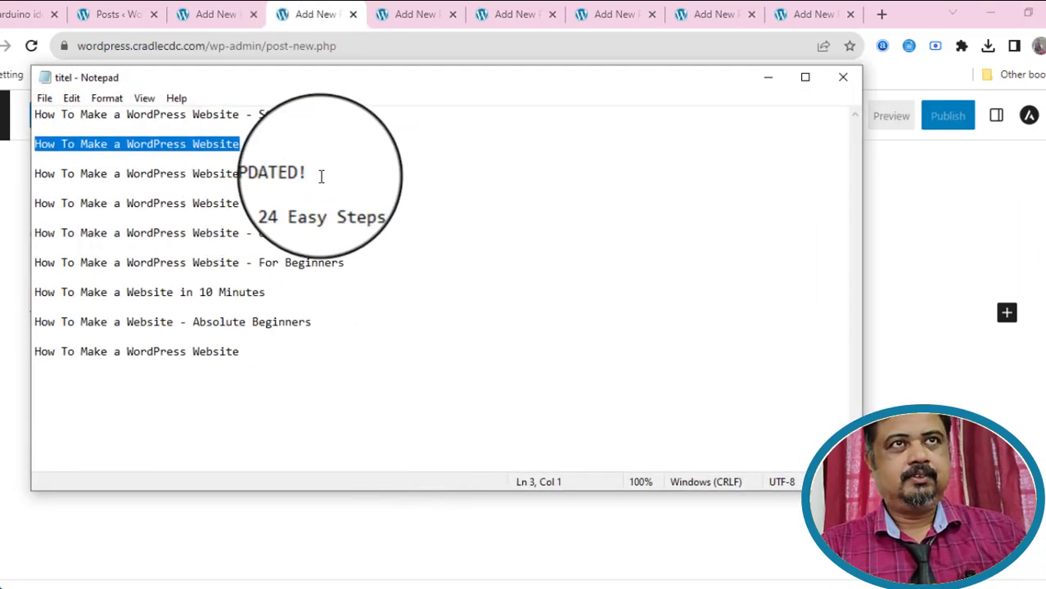
left_click_drag(313, 174, 34, 174)
key("ctrl+c")
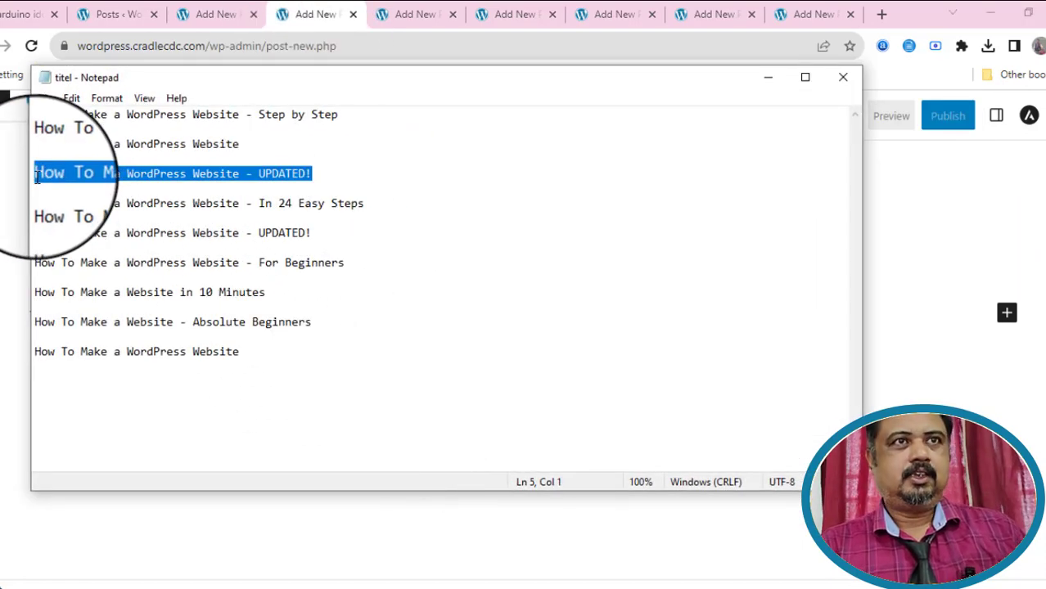
left_click(409, 15)
left_click(141, 202)
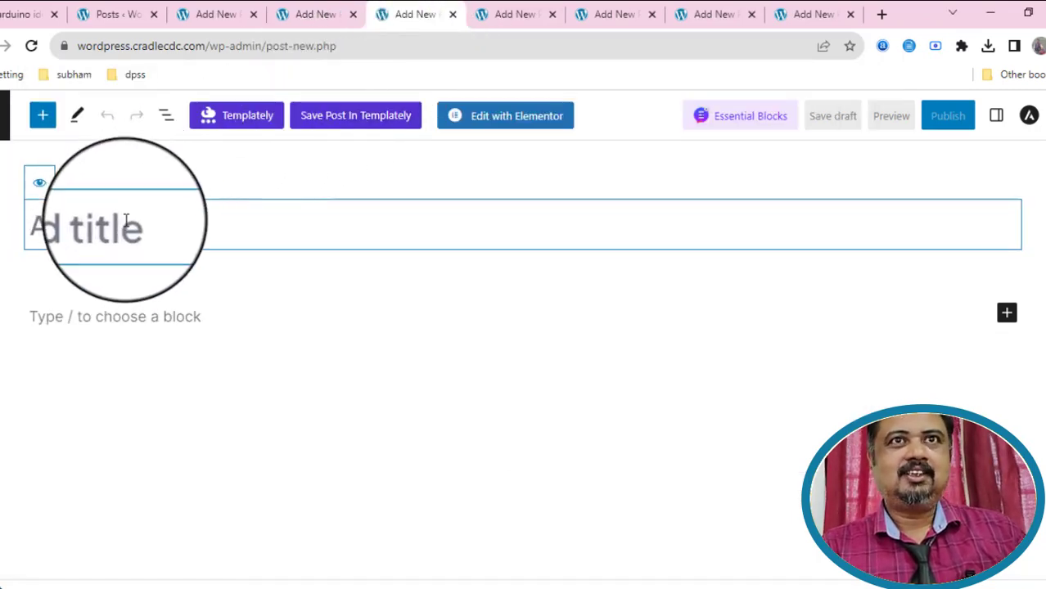
key("ctrl+v")
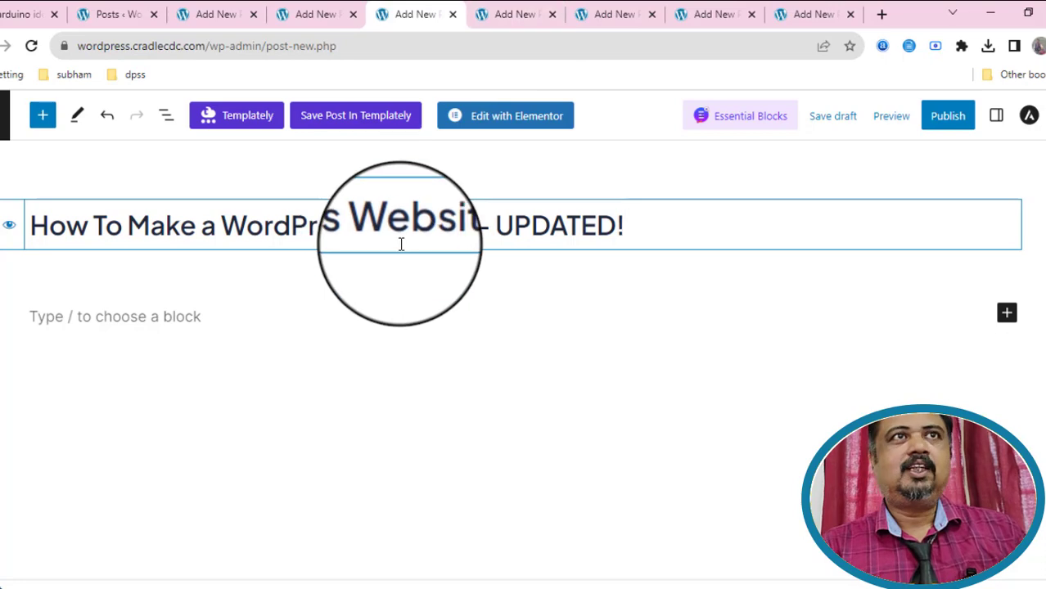
Copy the 'In 24 Easy Steps' title and move to another blank post.
key("alt+Tab")
left_click_drag(367, 205, 36, 210)
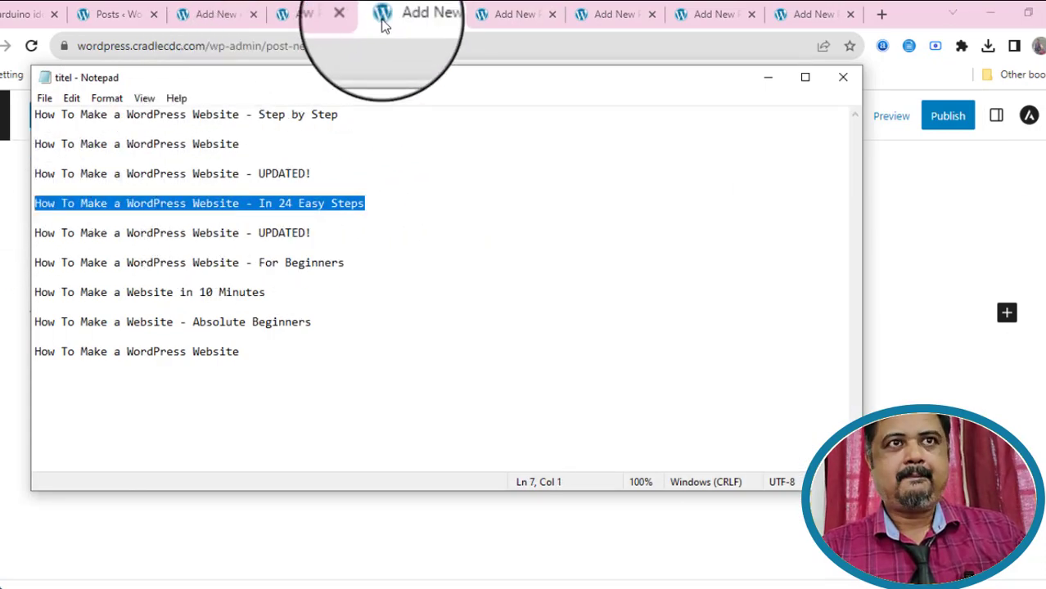
left_click(500, 14)
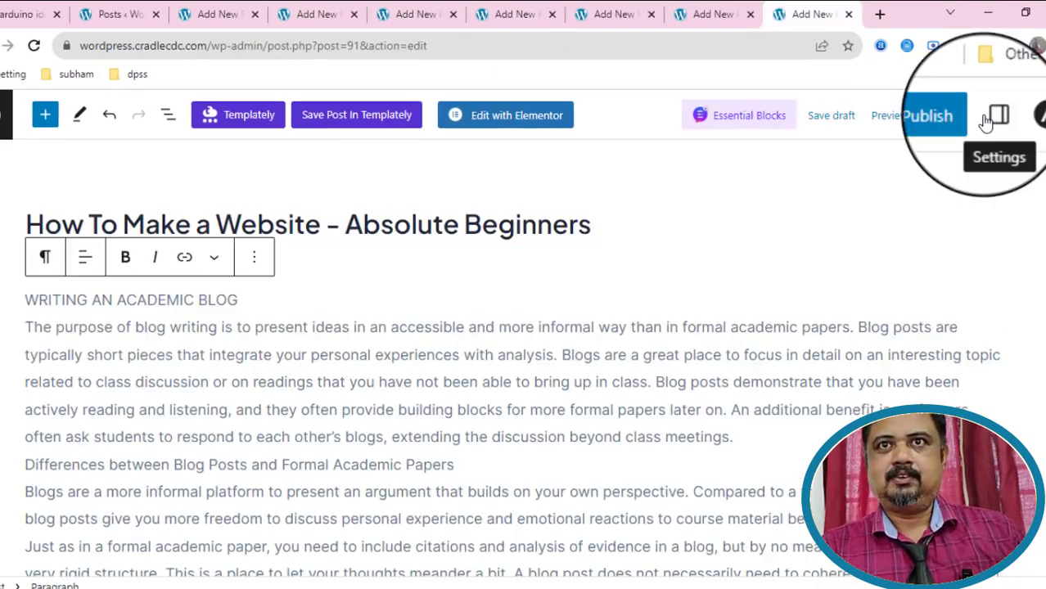
Upload pexels-karsten-madsen-18105 and set it as the post's featured image.
left_click(994, 116)
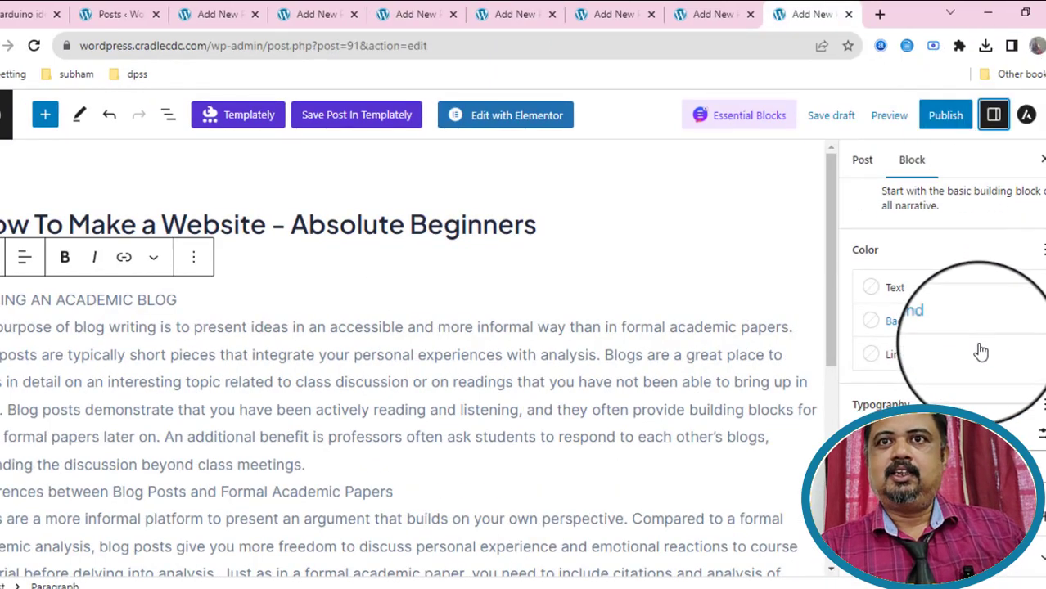
left_click(862, 160)
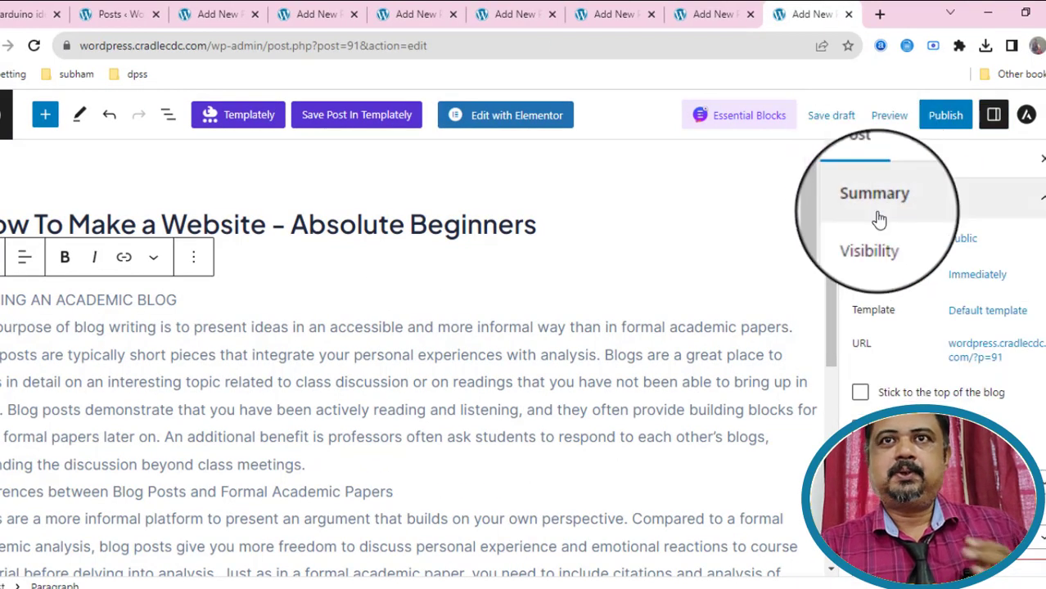
scroll(984, 406, "down", 3)
scroll(987, 414, "down", 2)
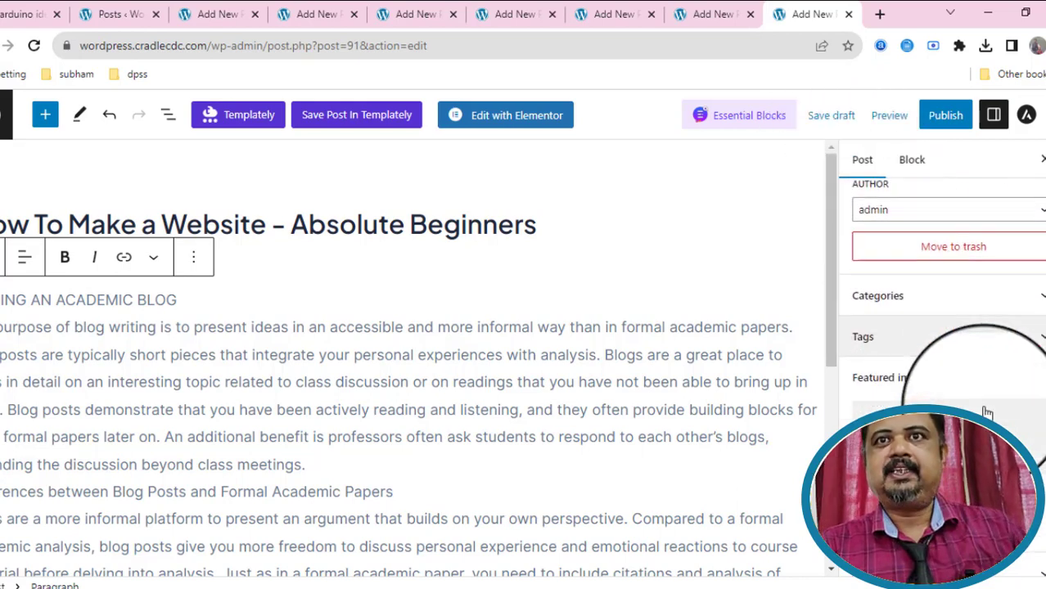
left_click(985, 416)
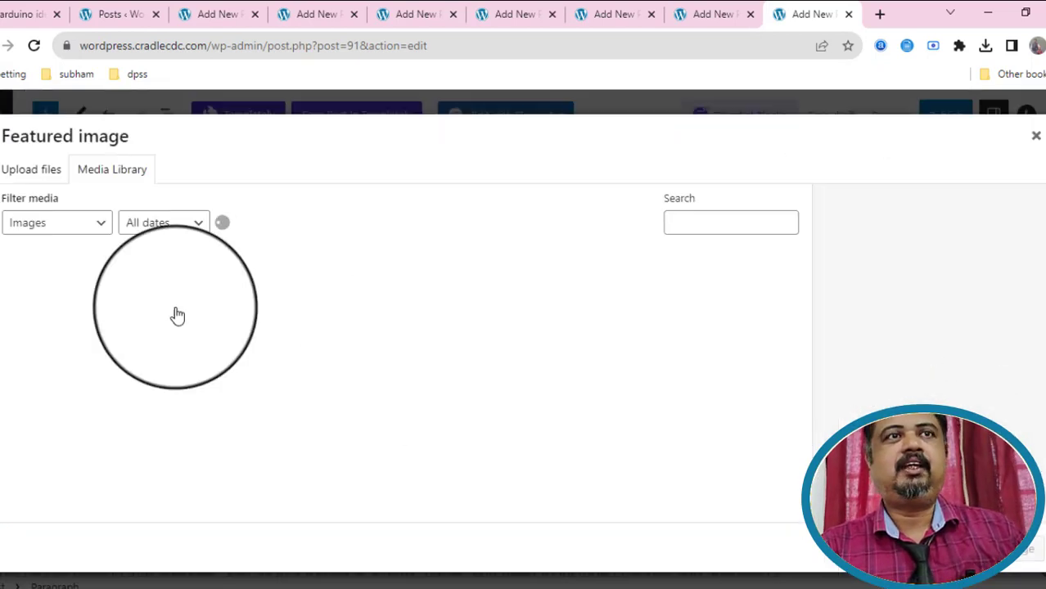
left_click(38, 175)
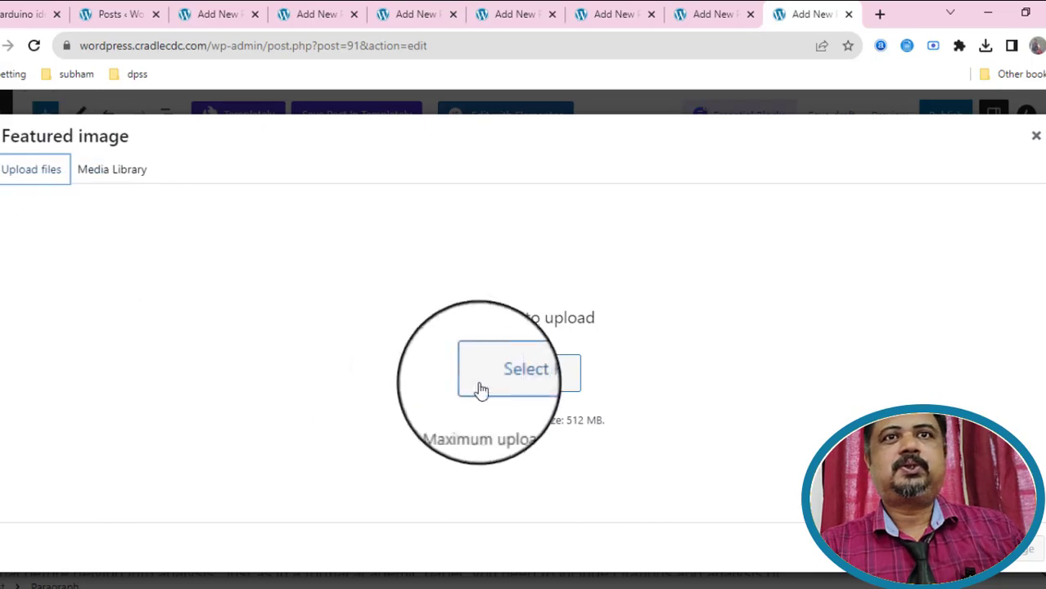
left_click(513, 379)
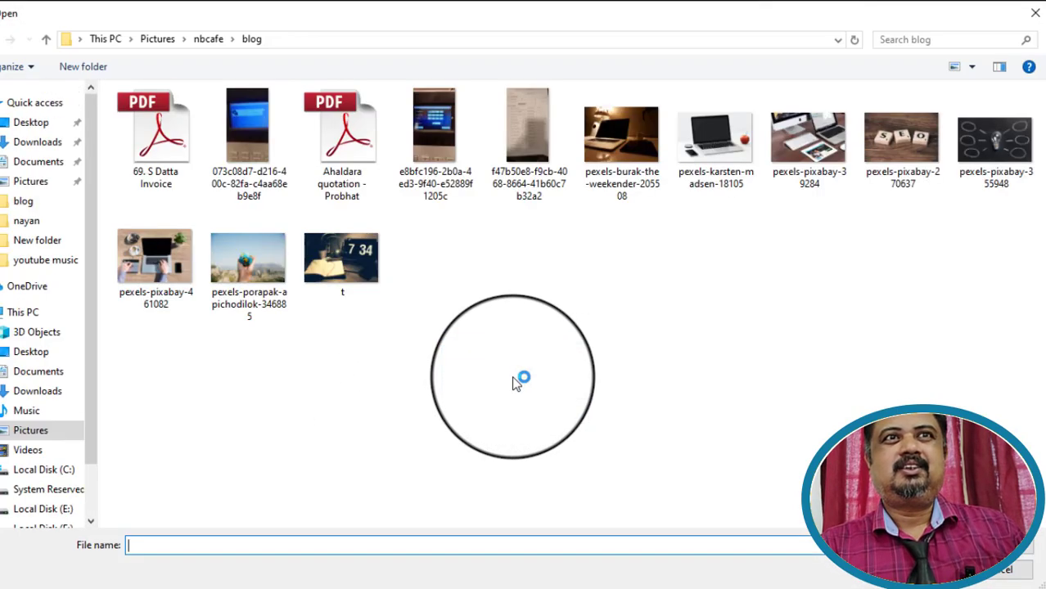
left_click(720, 135)
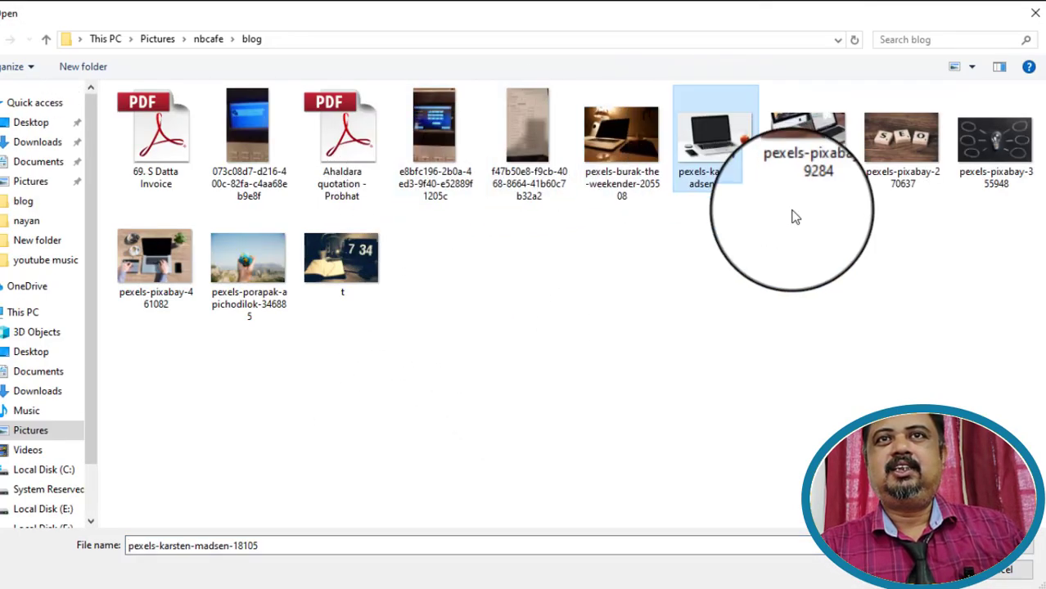
left_click(907, 570)
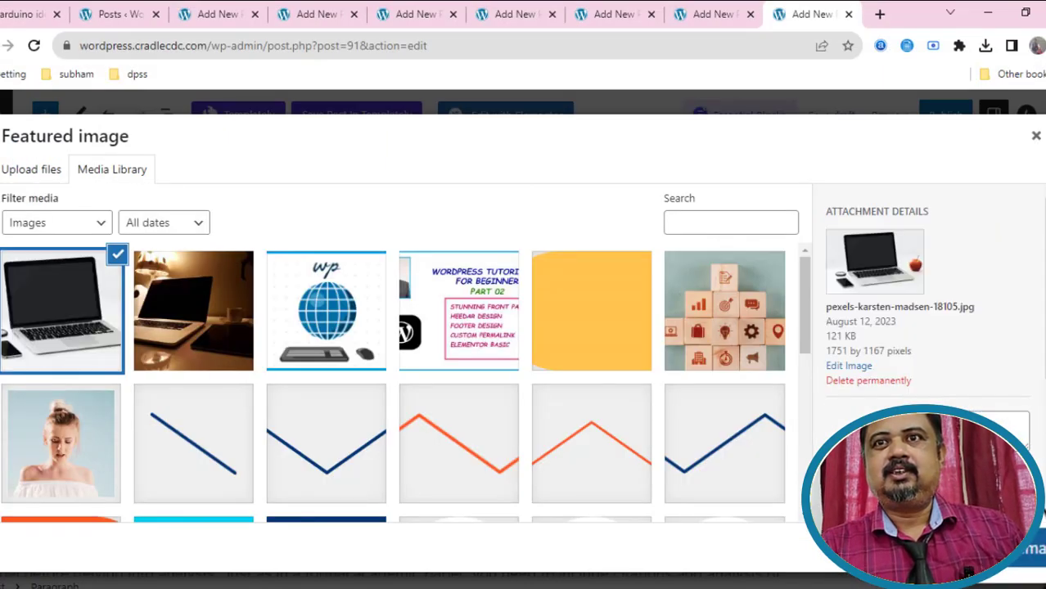
left_click(1033, 549)
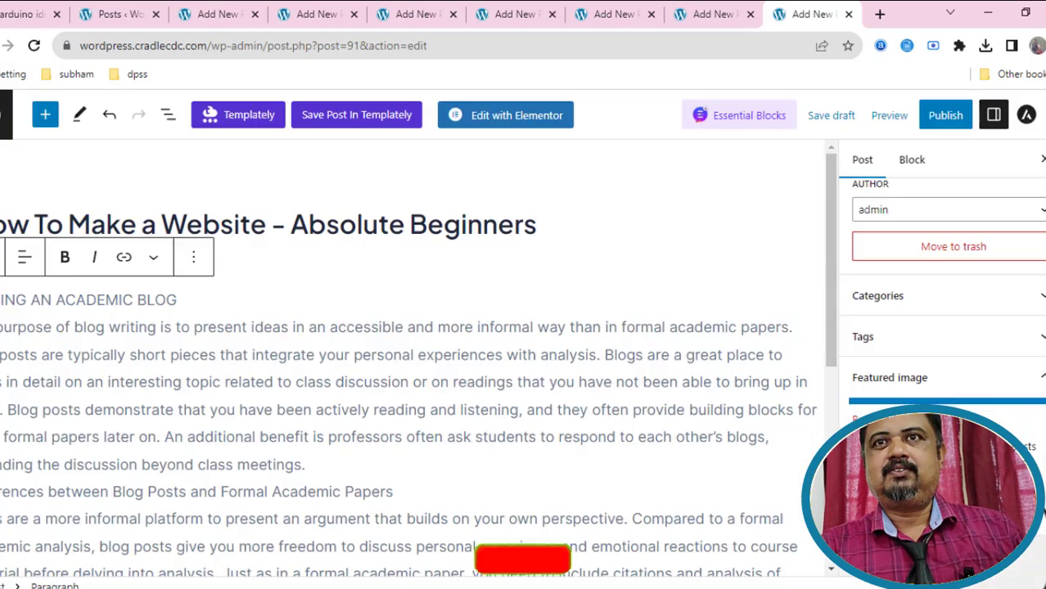
Publish 'How To Make a Website – Absolute Beginners', staying on the page when prompted to leave.
left_click(946, 119)
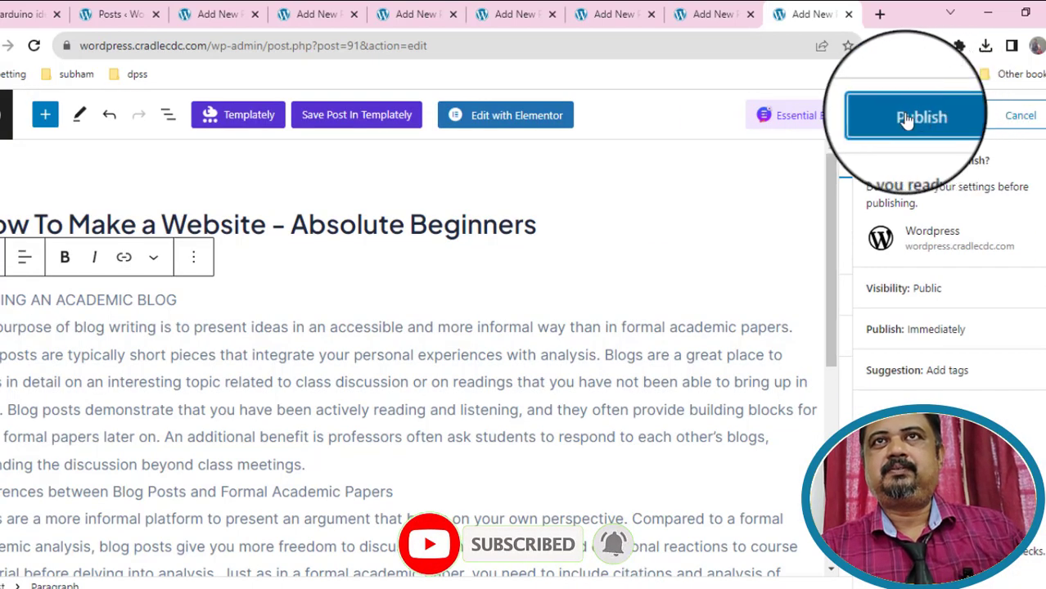
left_click(849, 16)
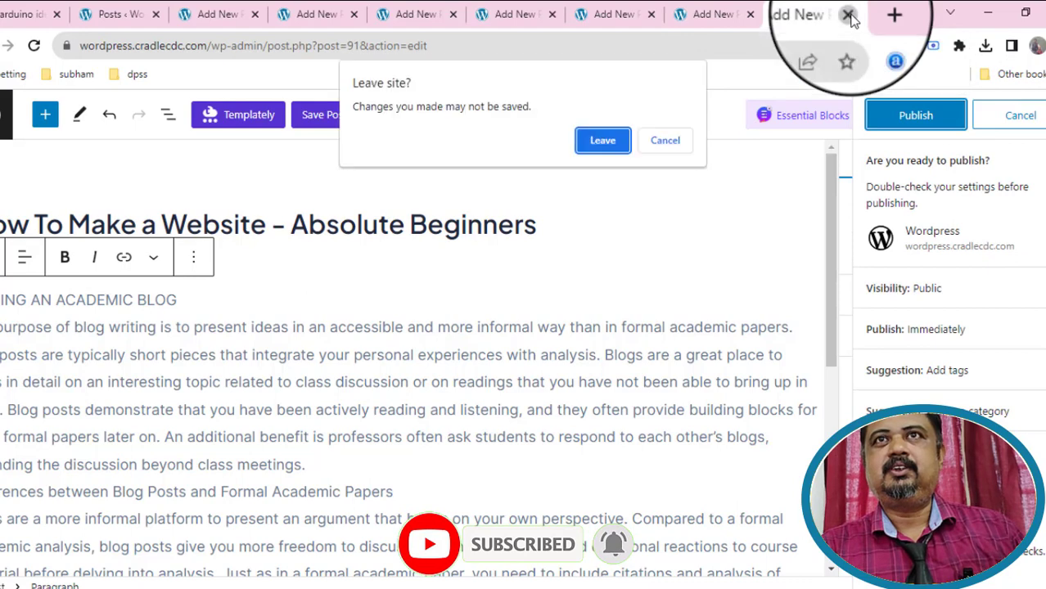
left_click(665, 140)
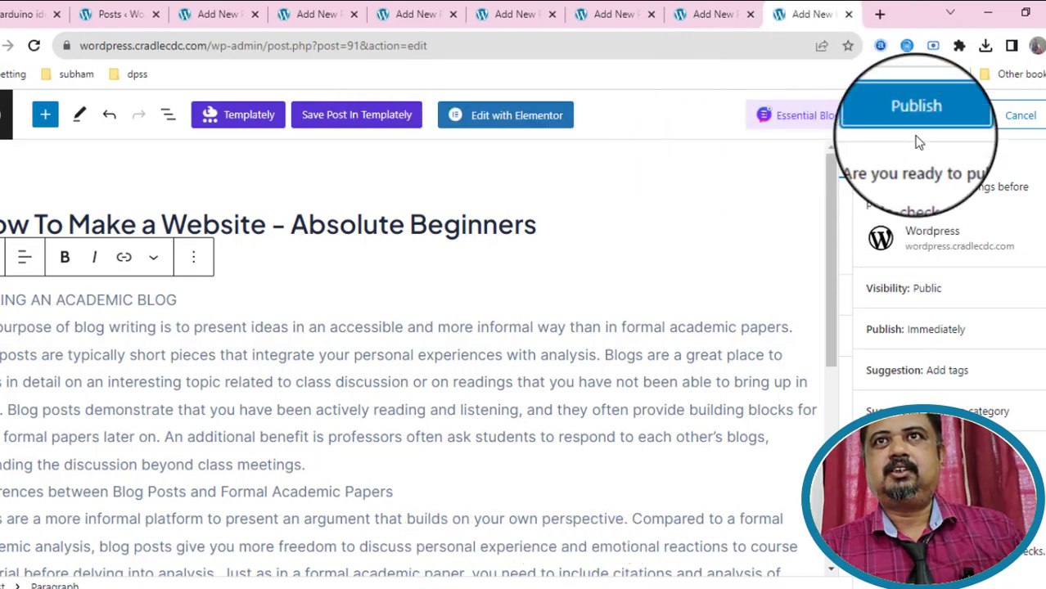
left_click(916, 116)
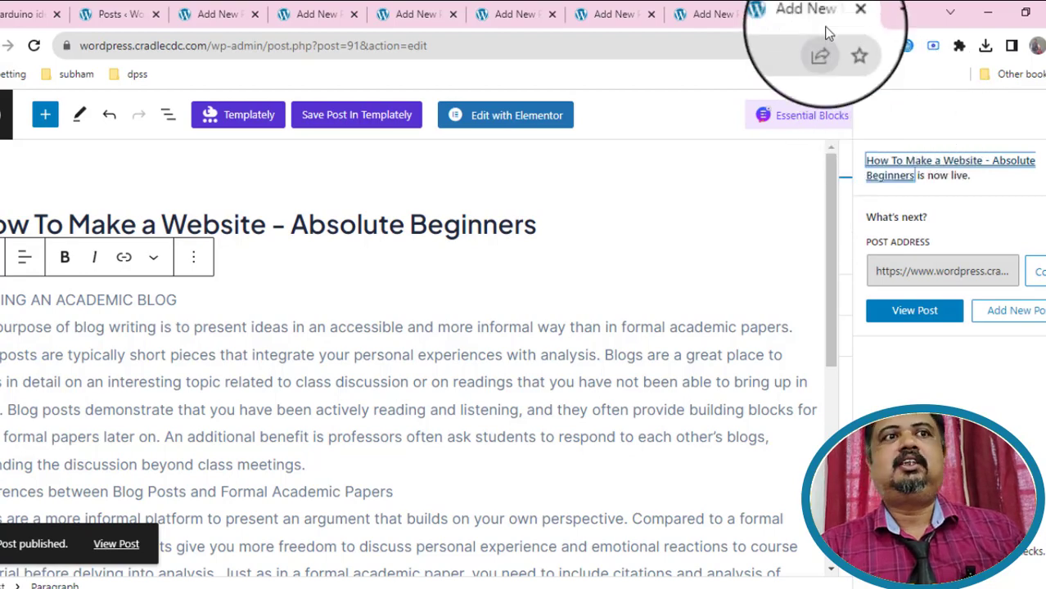
Close the published post, then give the next post a featured image (file t) and publish it.
left_click(848, 16)
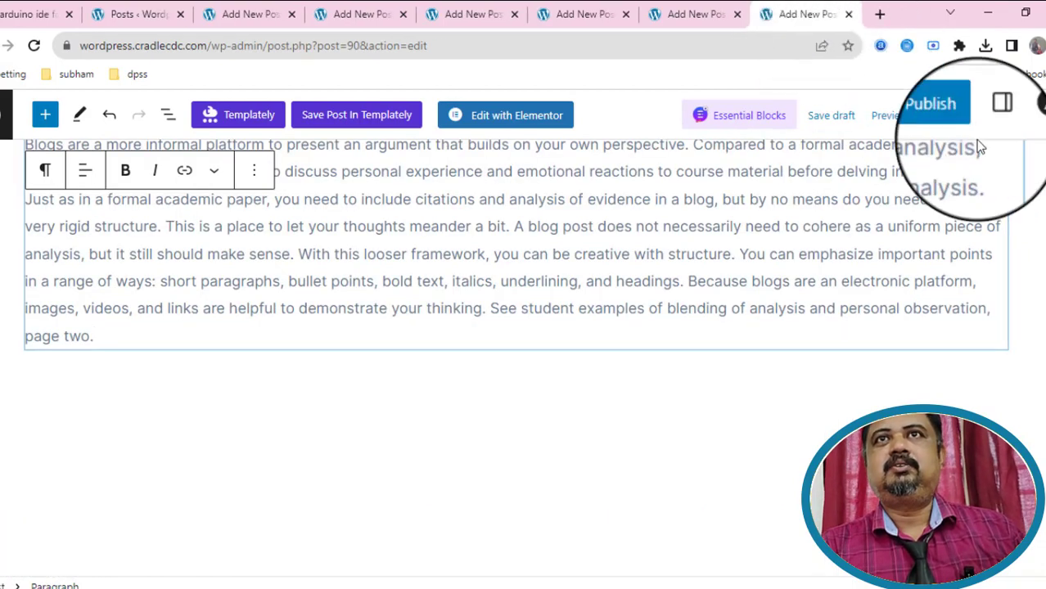
left_click(992, 117)
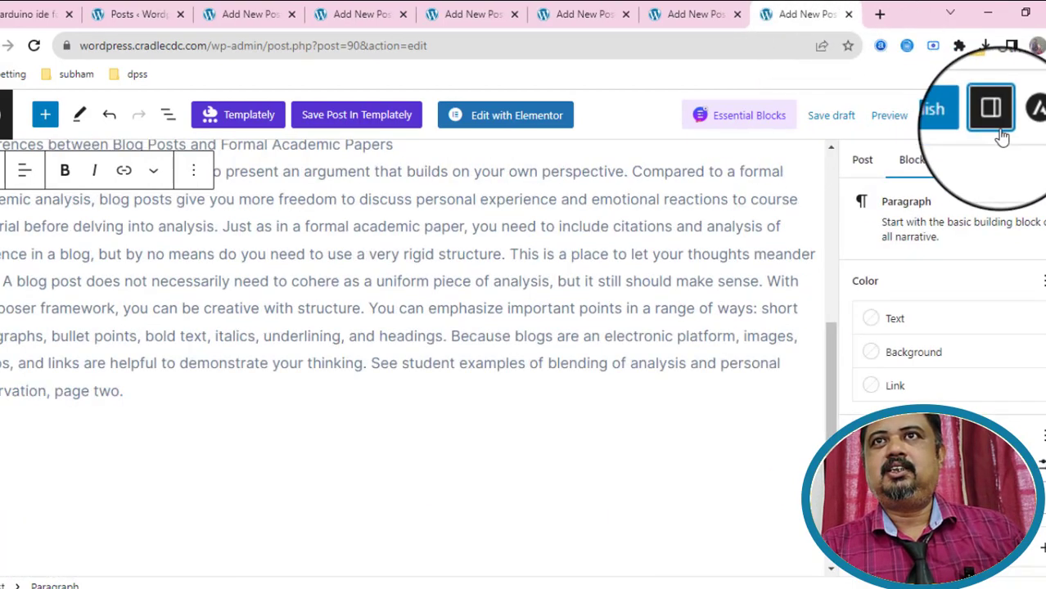
left_click(862, 159)
scroll(953, 393, "down", 5)
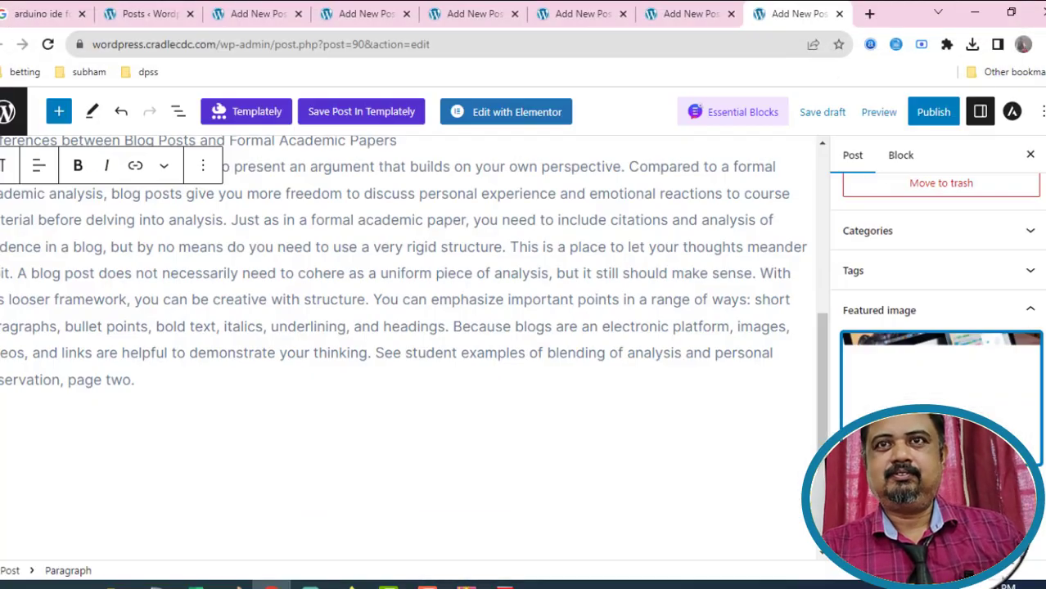
left_click(920, 112)
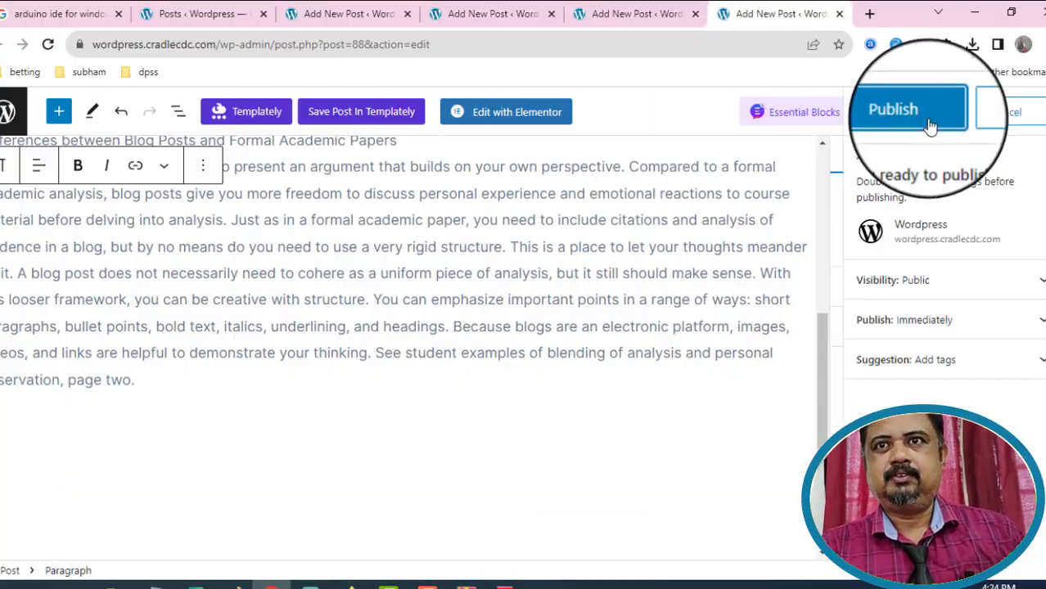
left_click(929, 125)
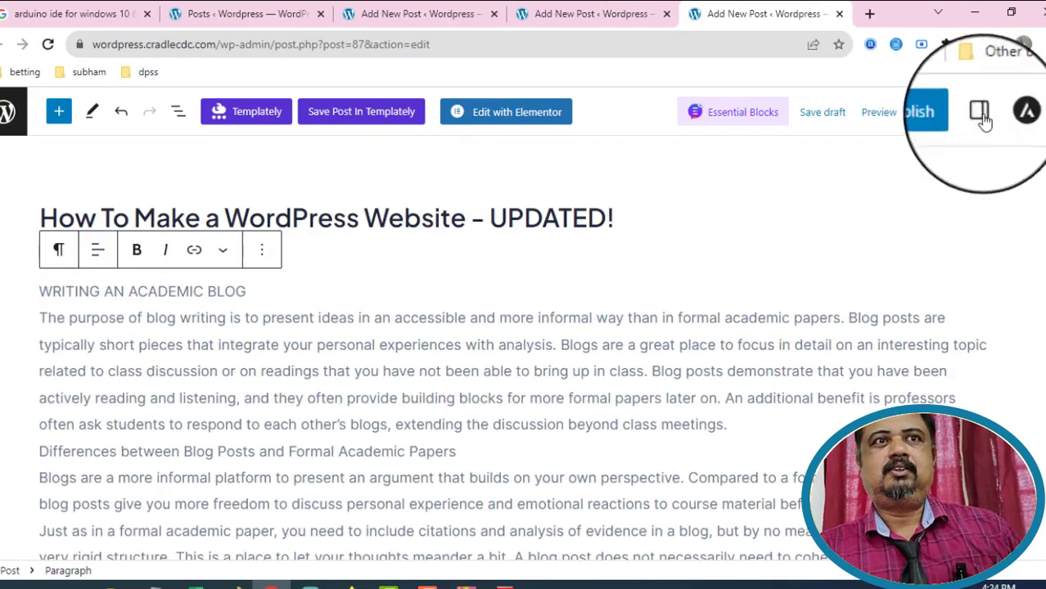
left_click(981, 111)
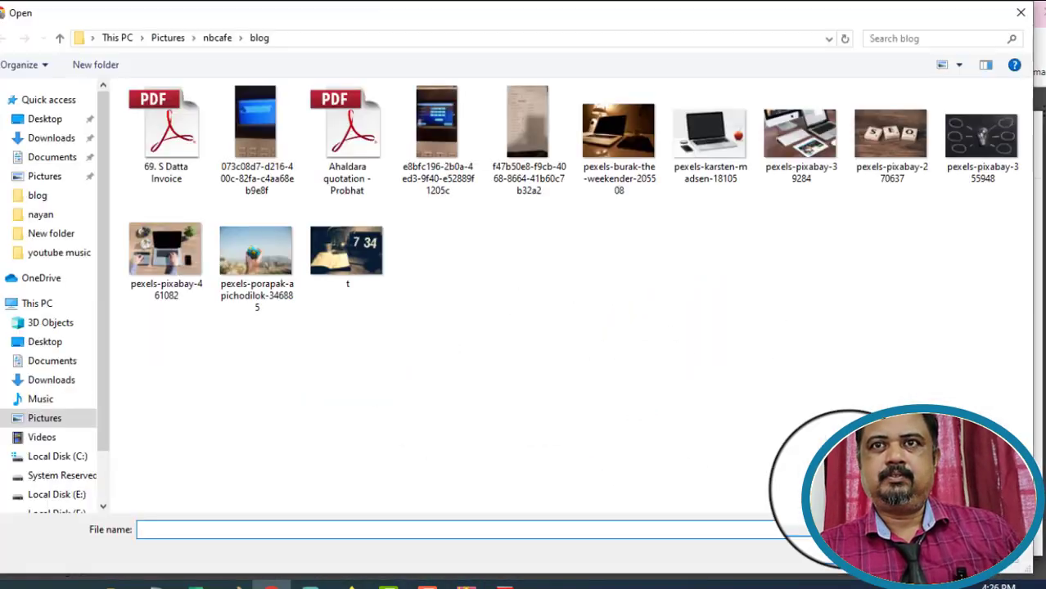
left_click(346, 254)
left_click(933, 557)
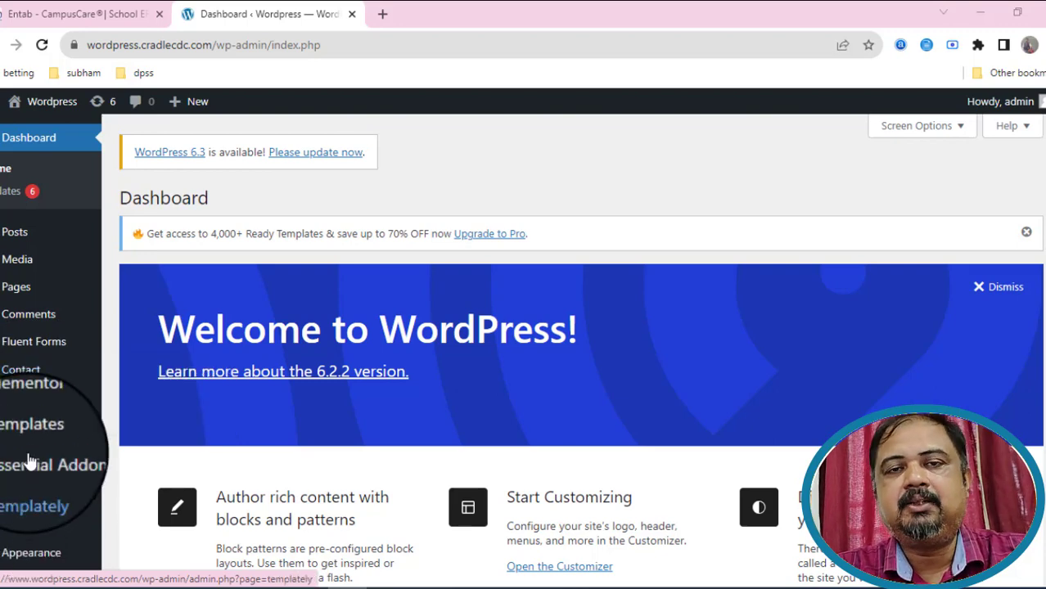
Search the plugin directory for 'un' and activate Unlimited Elements For Elementor.
scroll(28, 460, "down", 2)
mouse_move(29, 460)
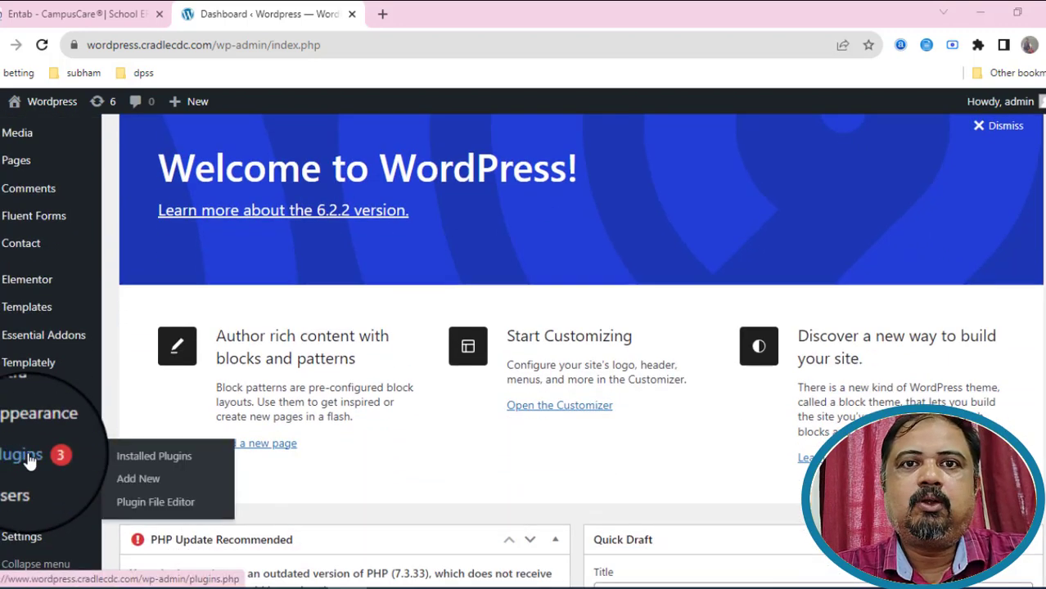
left_click(29, 460)
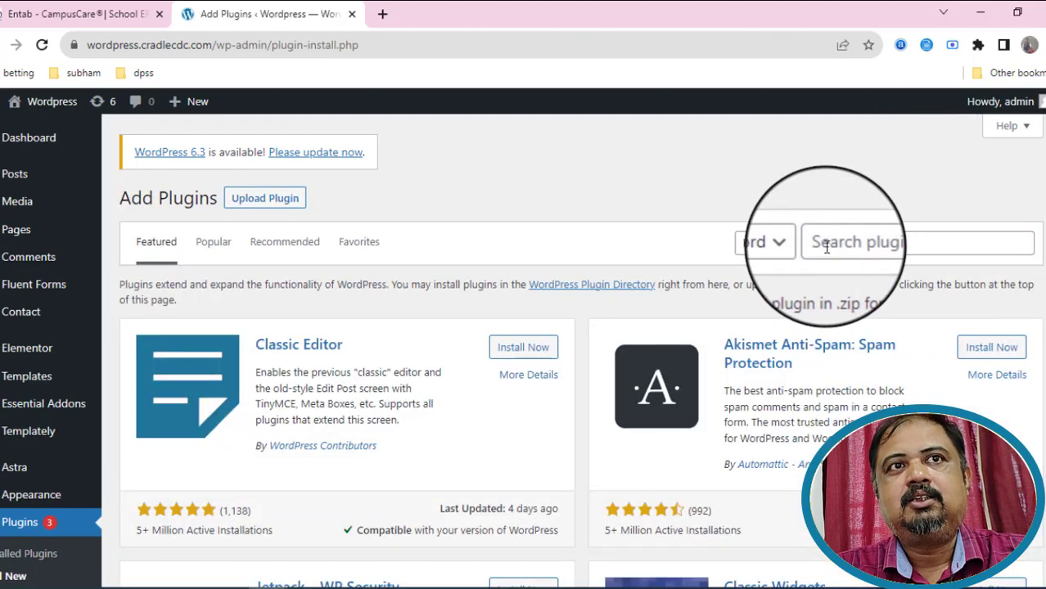
left_click(827, 247)
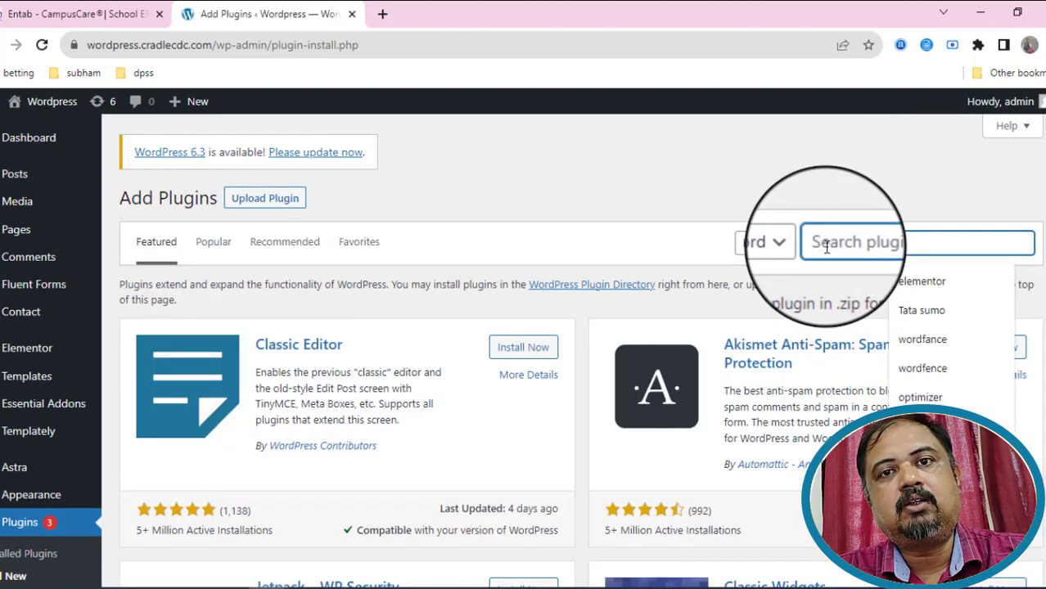
type("unlimited")
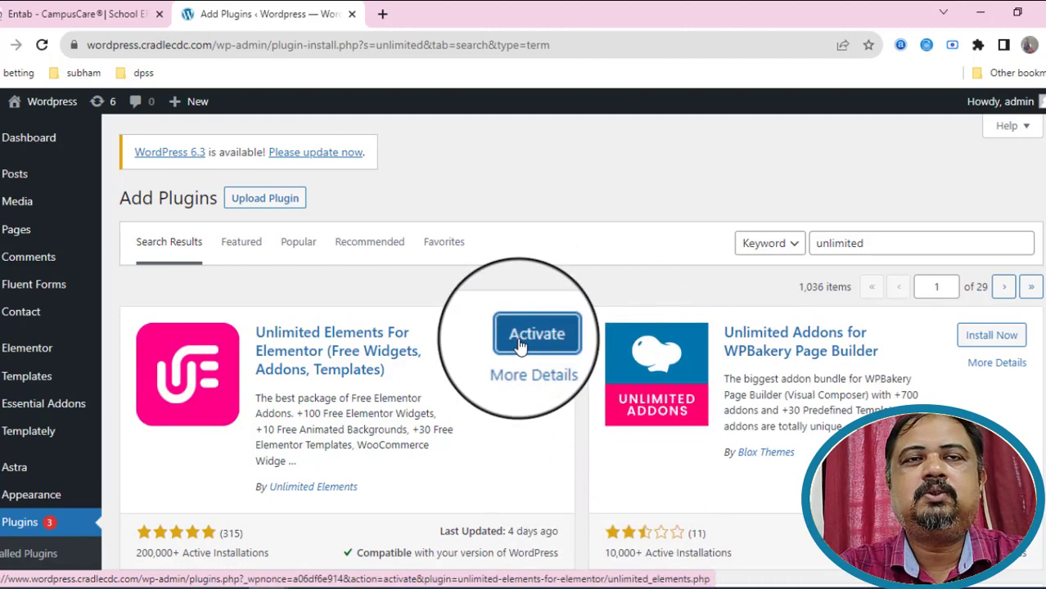
left_click(520, 347)
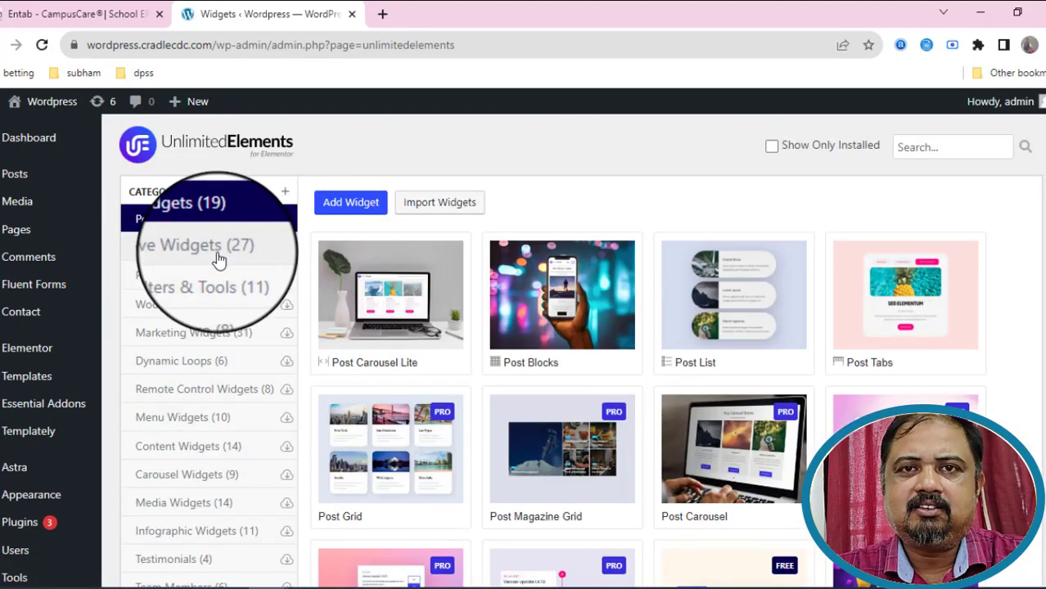
Browse the Creative and Post Widgets categories and check the Post Blocks widget options.
left_click(217, 248)
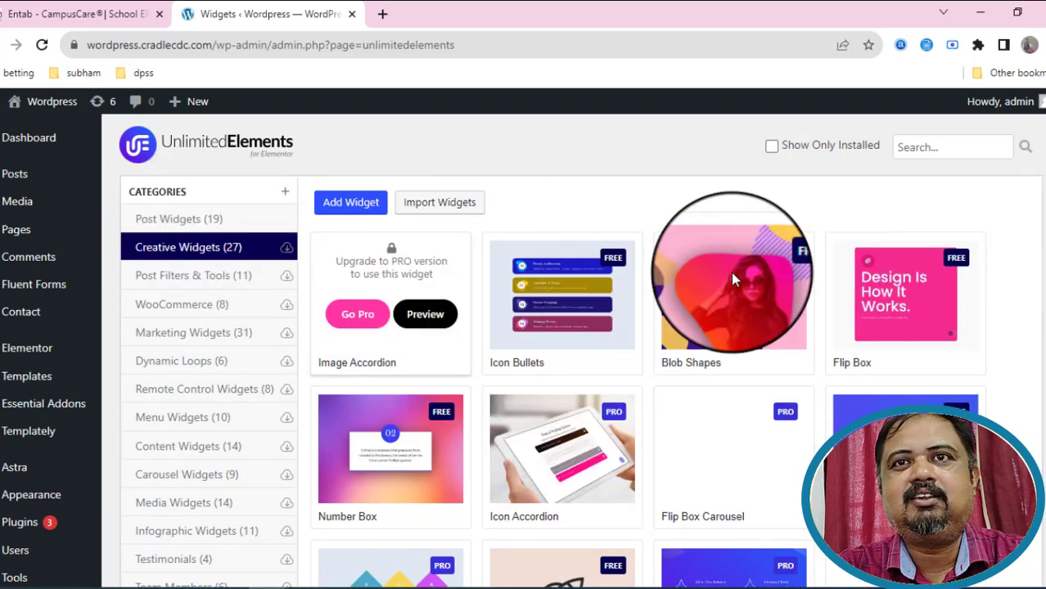
left_click(200, 220)
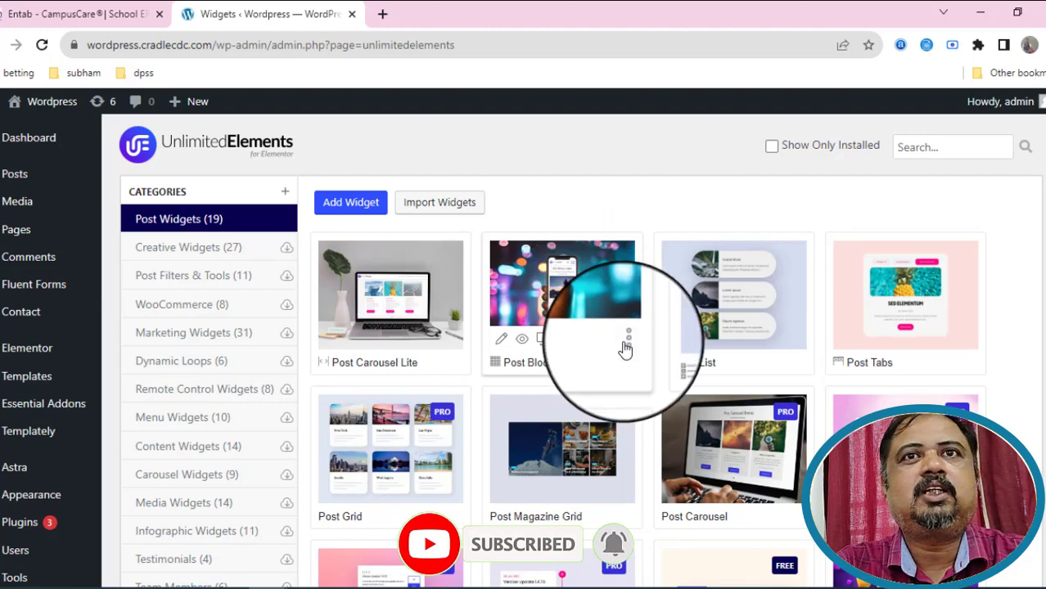
left_click(624, 342)
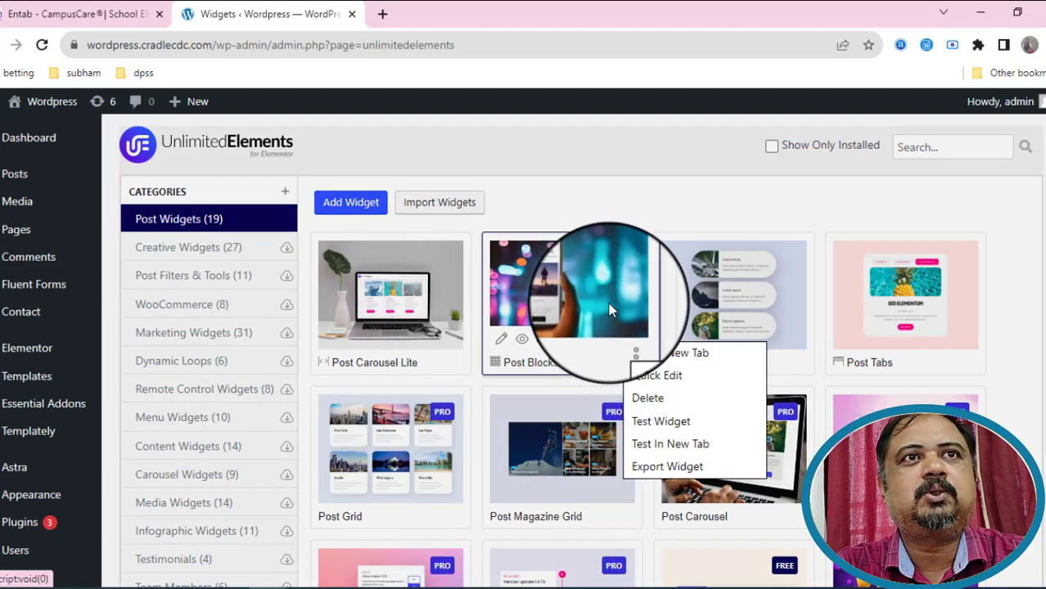
left_click(549, 408)
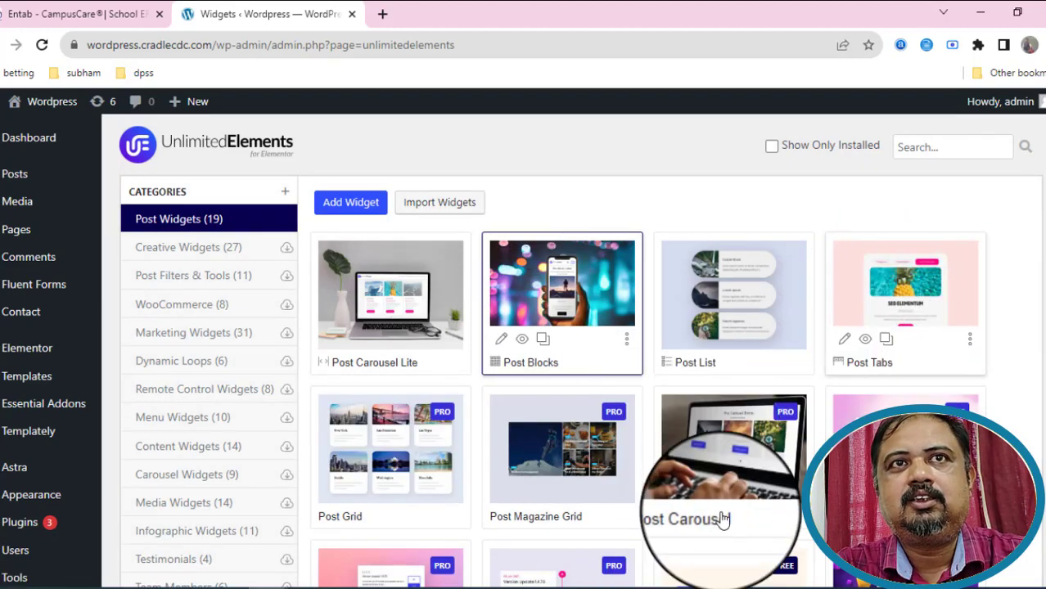
Install the Post Ticker widget and scroll through the Post Widgets list.
scroll(736, 253, "down", 4)
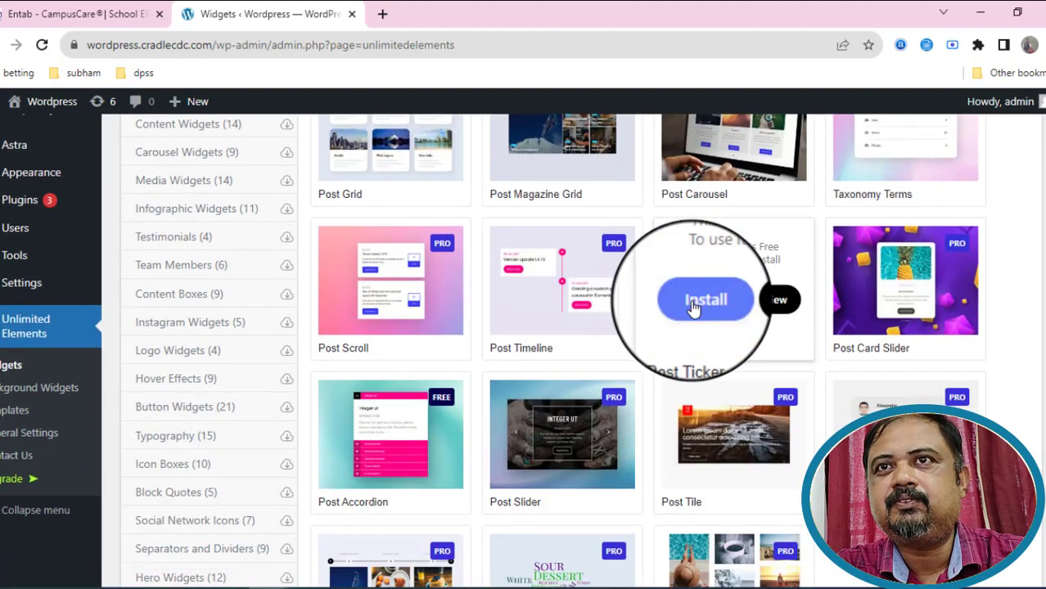
left_click(693, 303)
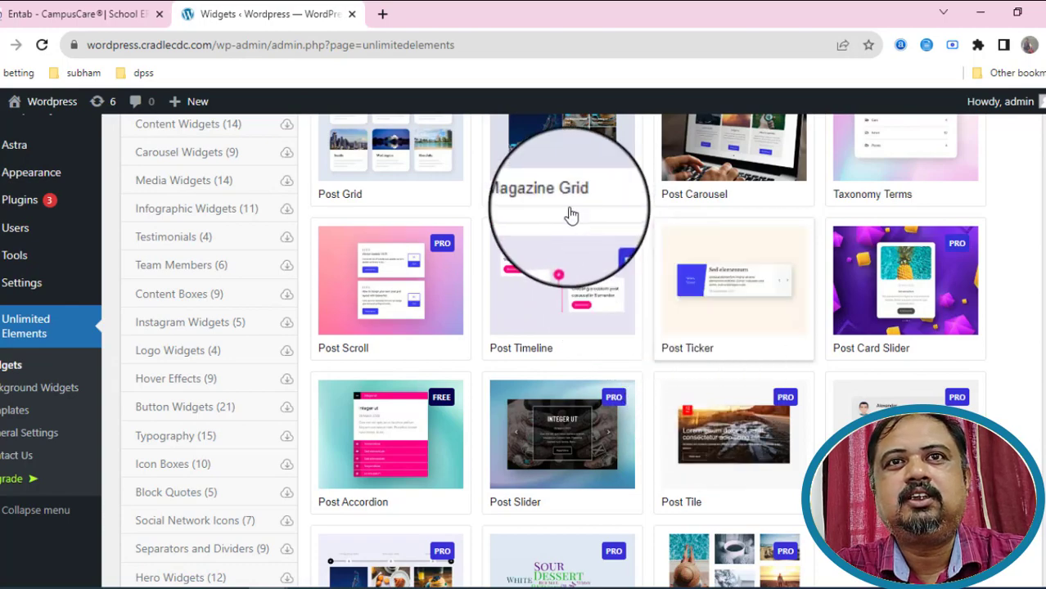
scroll(572, 302, "up", 5)
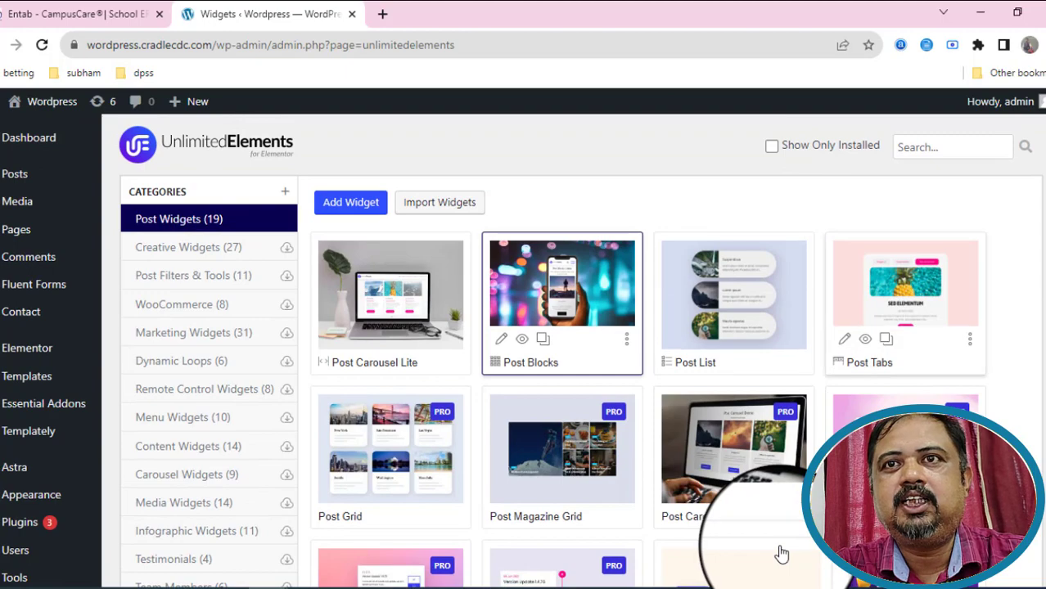
scroll(781, 554, "down", 1)
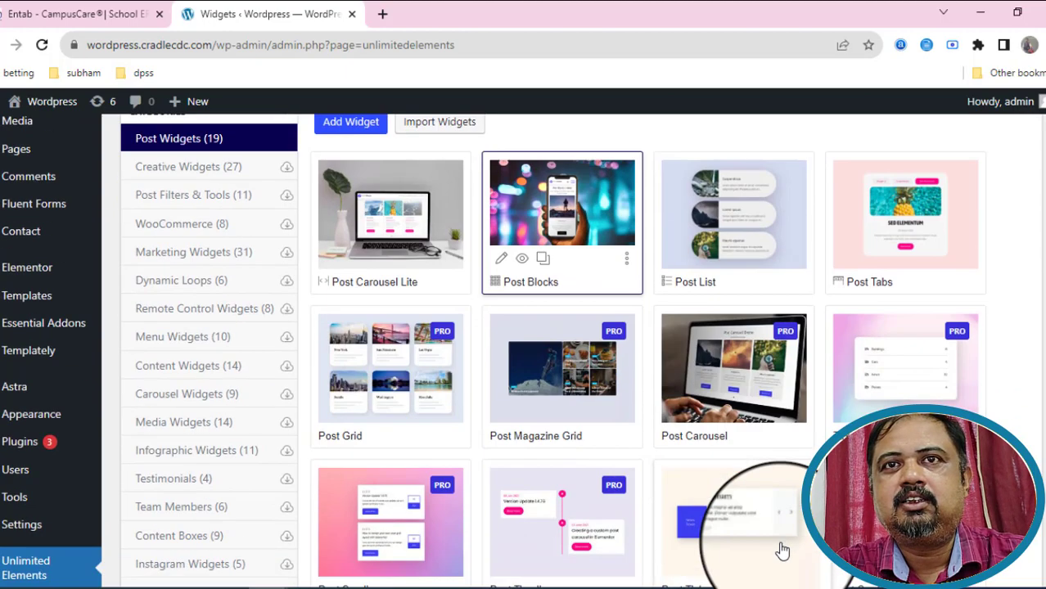
scroll(782, 548, "down", 3)
scroll(782, 548, "down", 3)
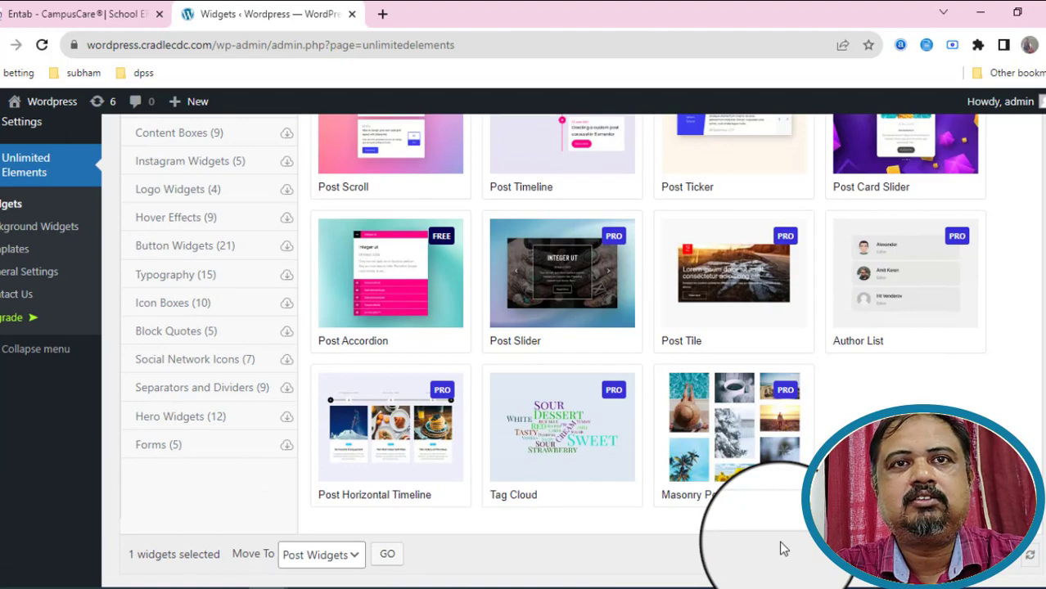
scroll(16, 229, "up", 6)
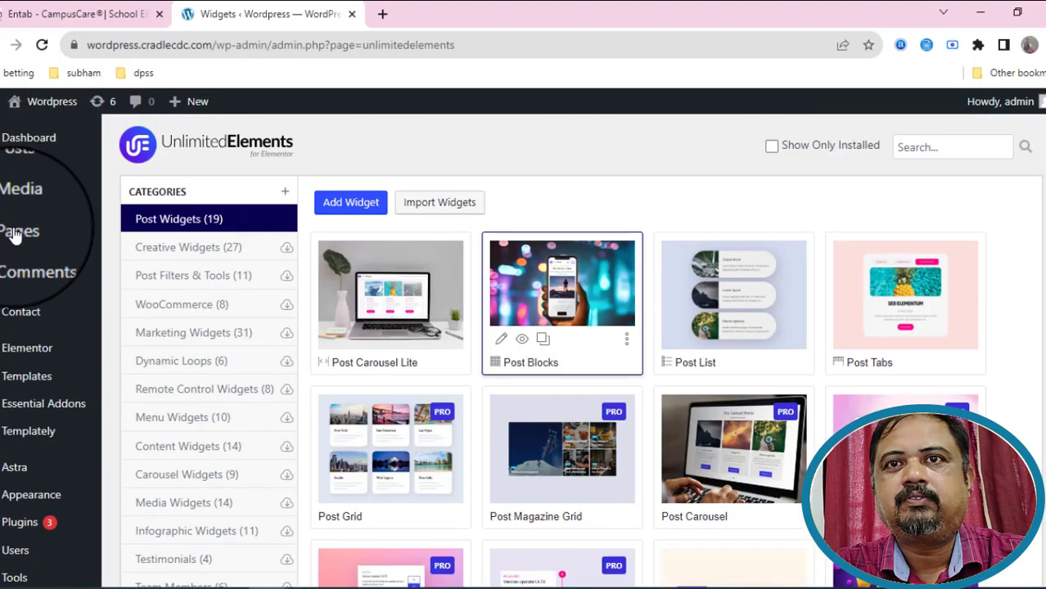
Add a new page titled 'BLOG' and launch Edit with Elementor.
mouse_move(27, 232)
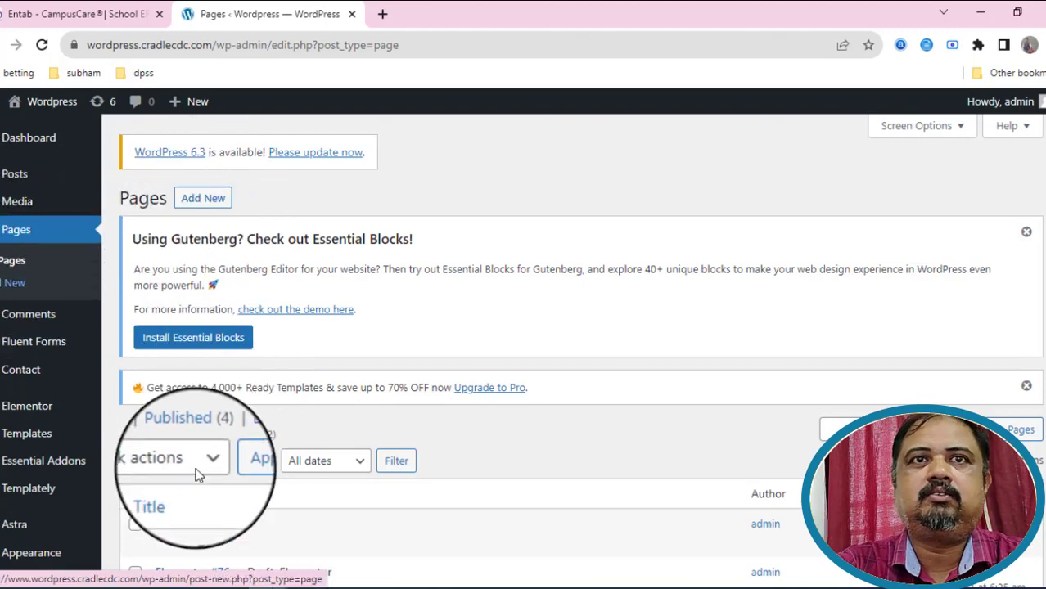
scroll(264, 360, "down", 3)
left_click(180, 174)
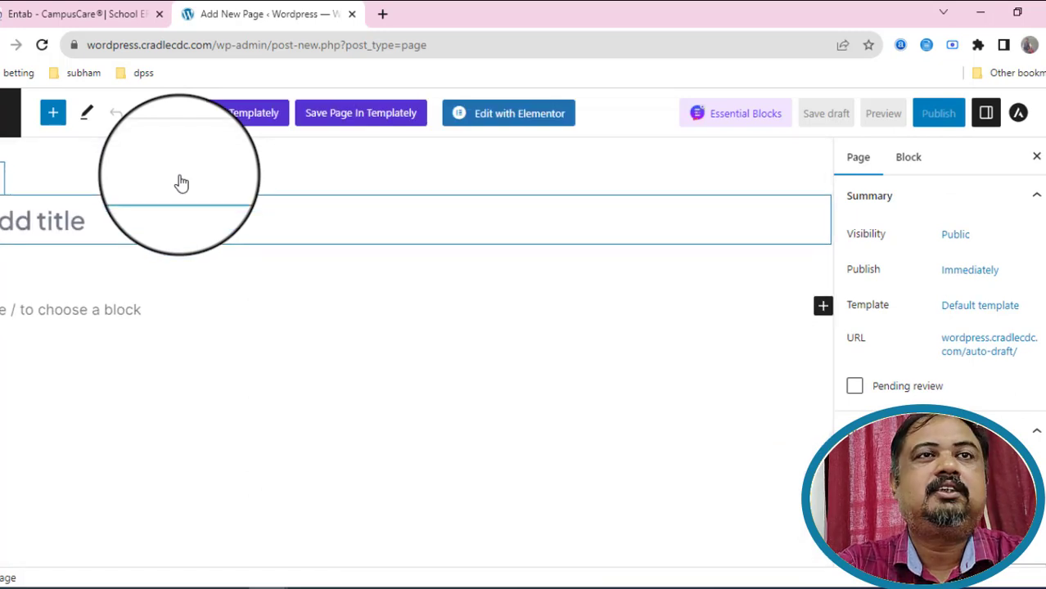
type("BLOG")
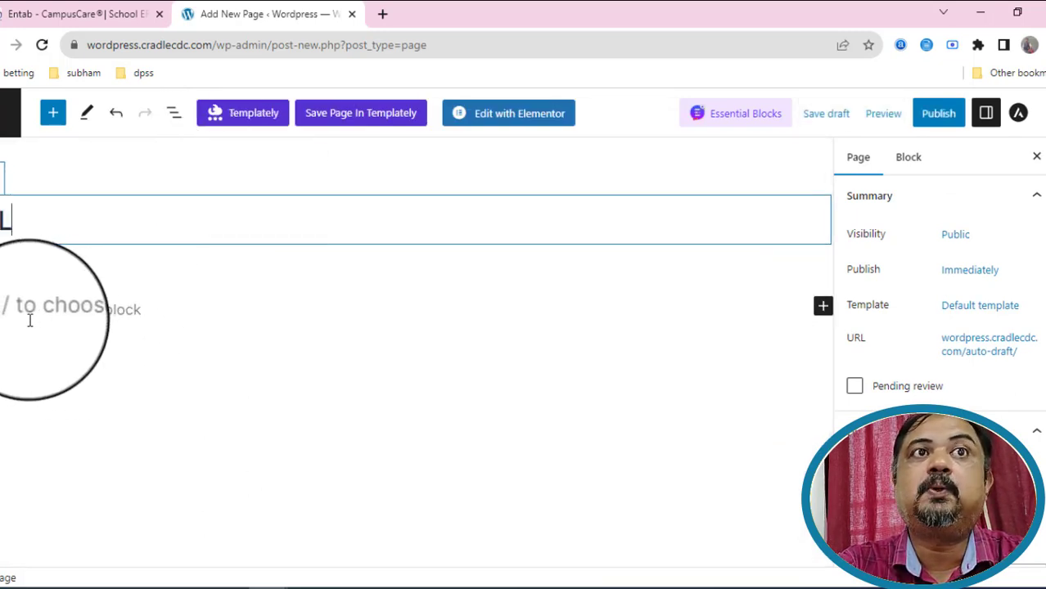
left_click(498, 129)
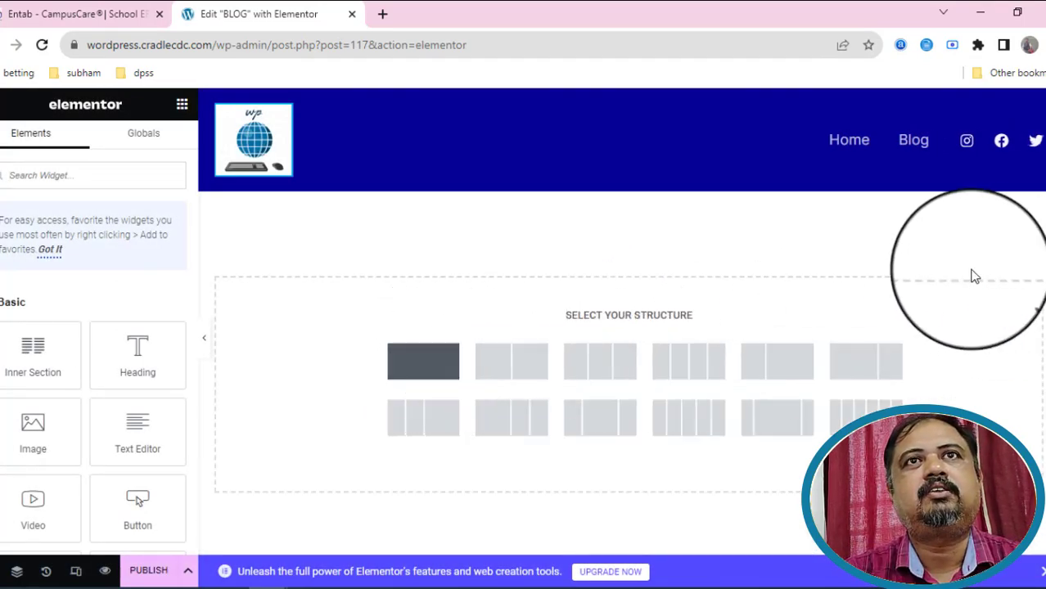
Add a single-column section, search widgets for 'POST', and drop Post Blocks into it.
left_click(436, 366)
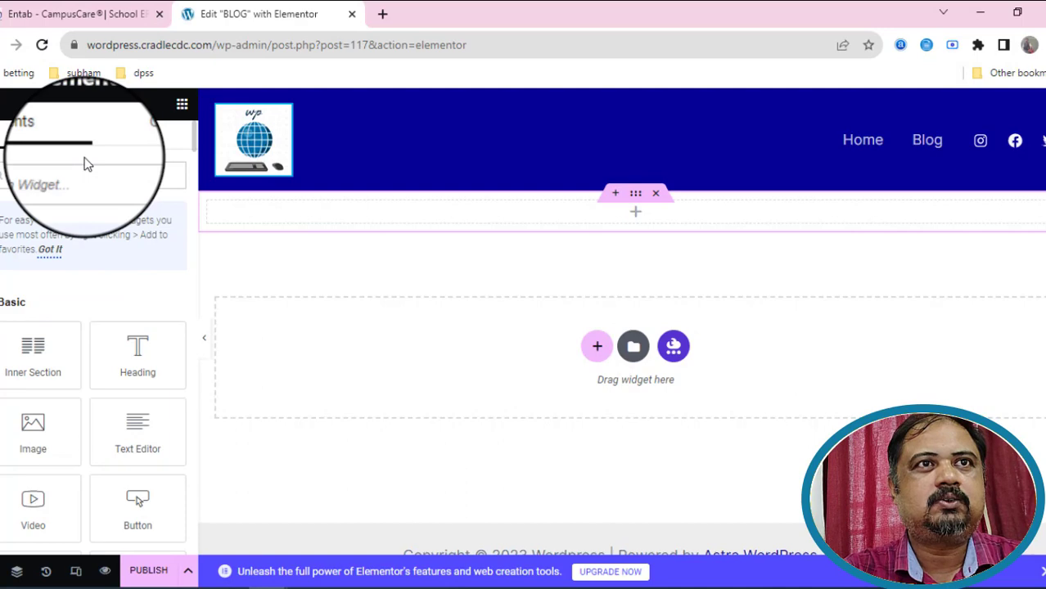
left_click(88, 164)
type("POST")
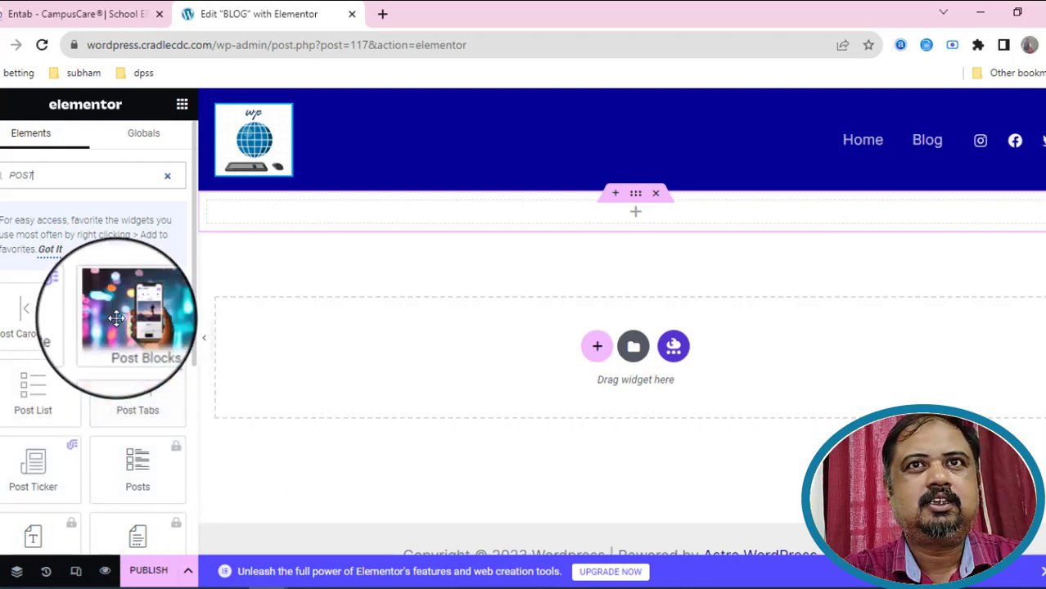
left_click_drag(117, 318, 432, 360)
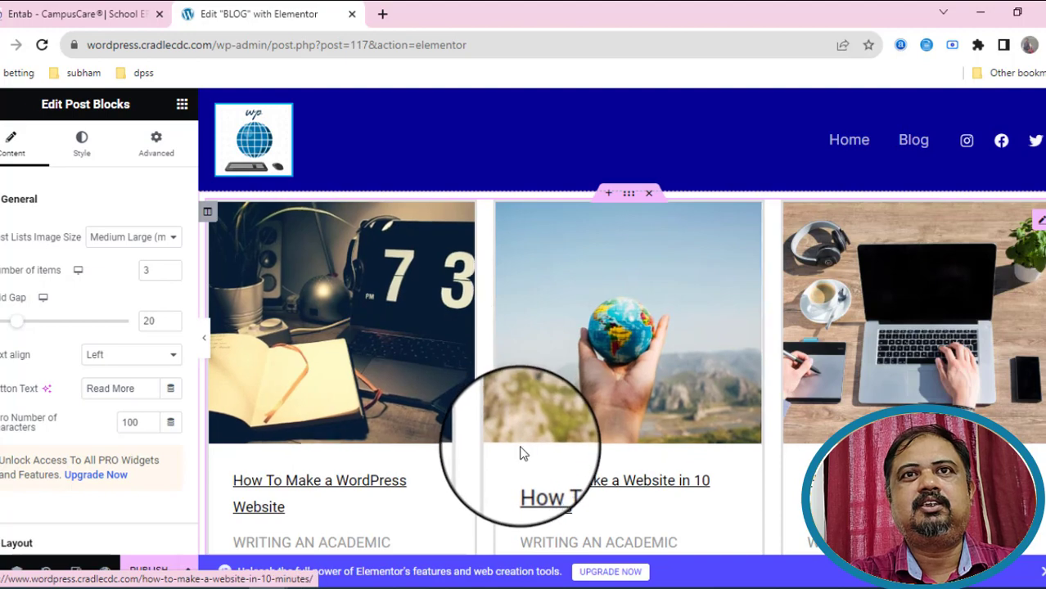
Set Post Blocks pagination to Numbers under Posts Pagination and Filtering.
scroll(519, 448, "down", 4)
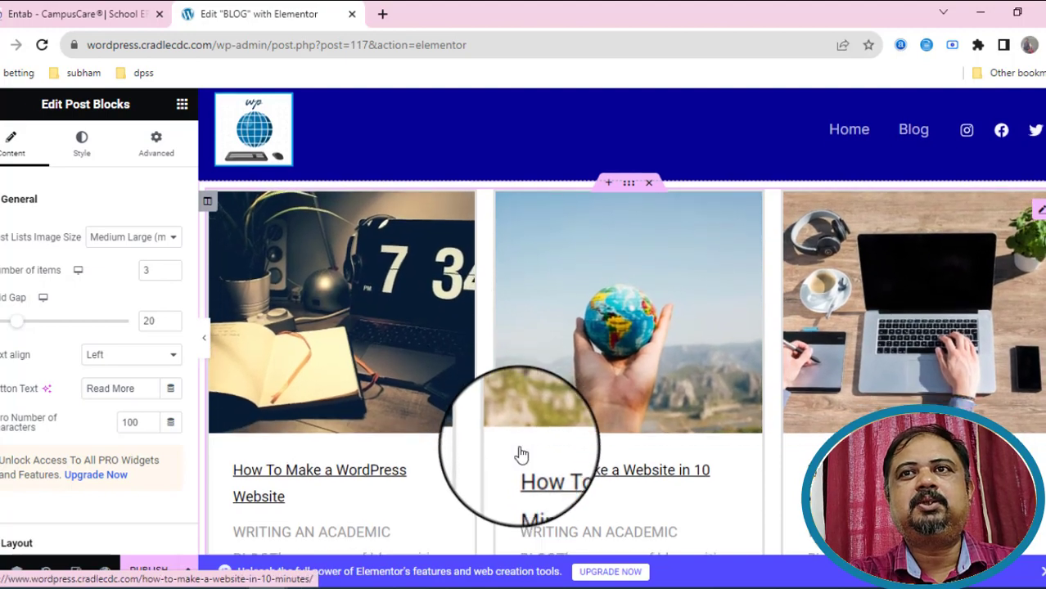
scroll(521, 452, "down", 10)
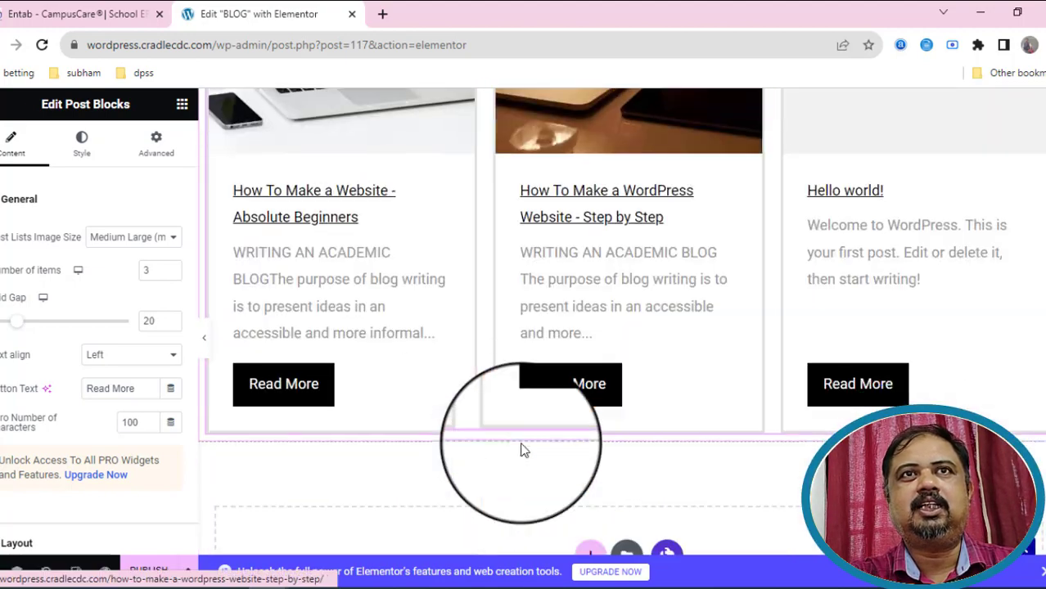
scroll(520, 448, "up", 10)
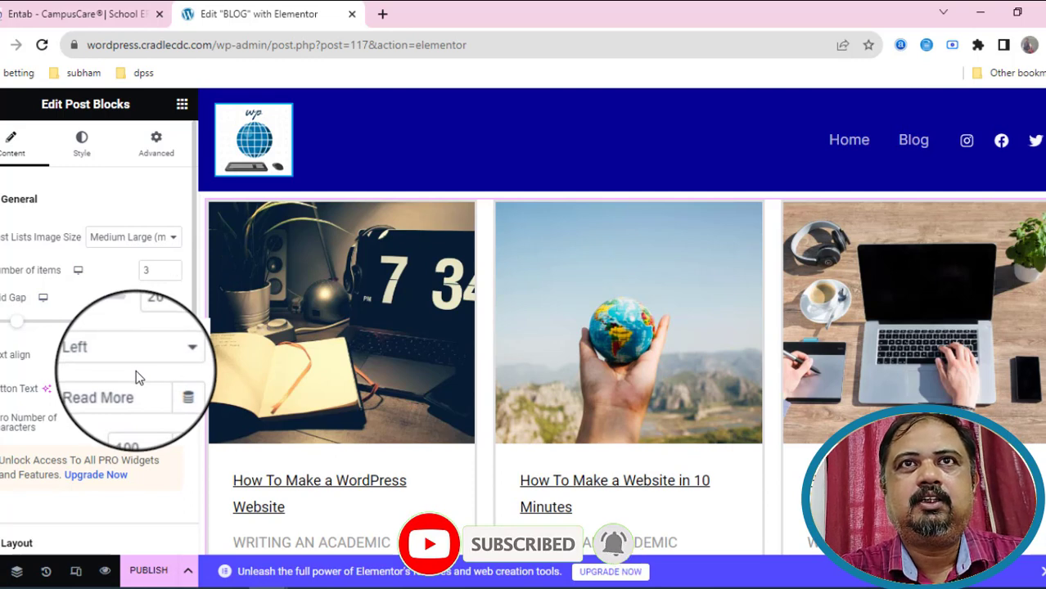
scroll(42, 381, "down", 3)
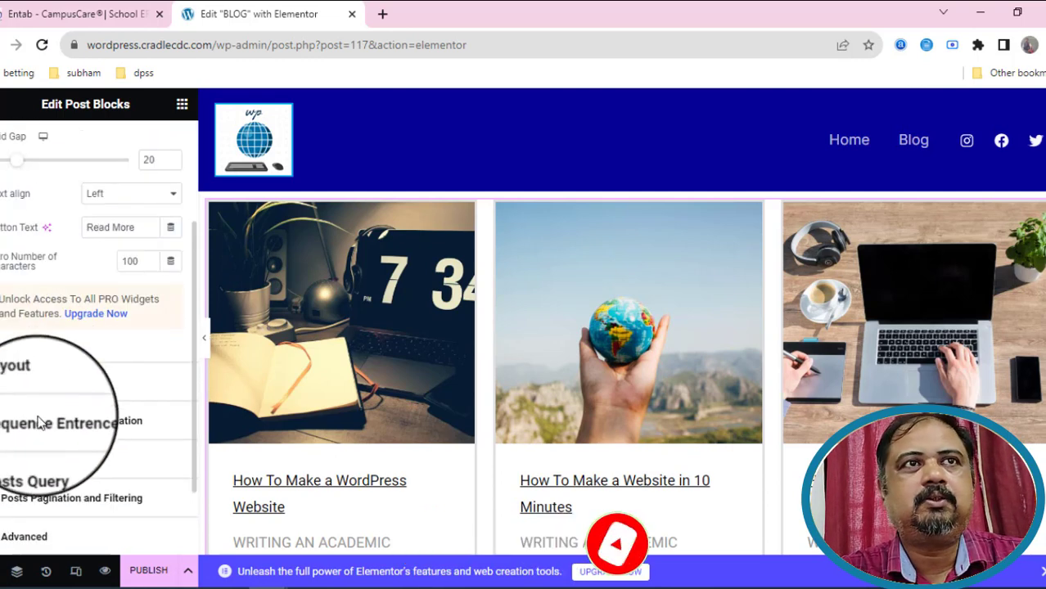
left_click(23, 381)
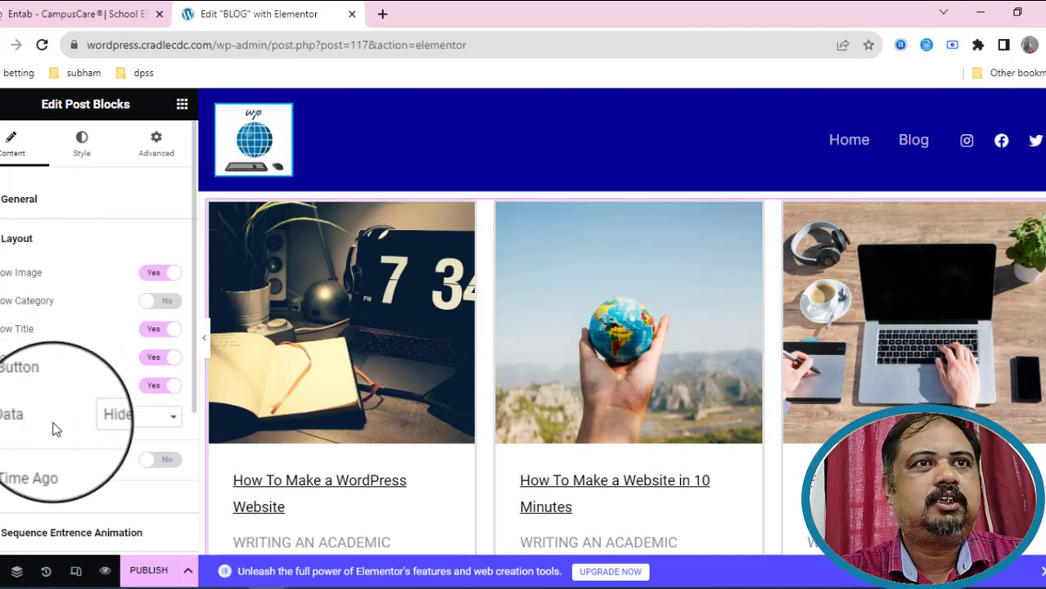
scroll(53, 423, "down", 2)
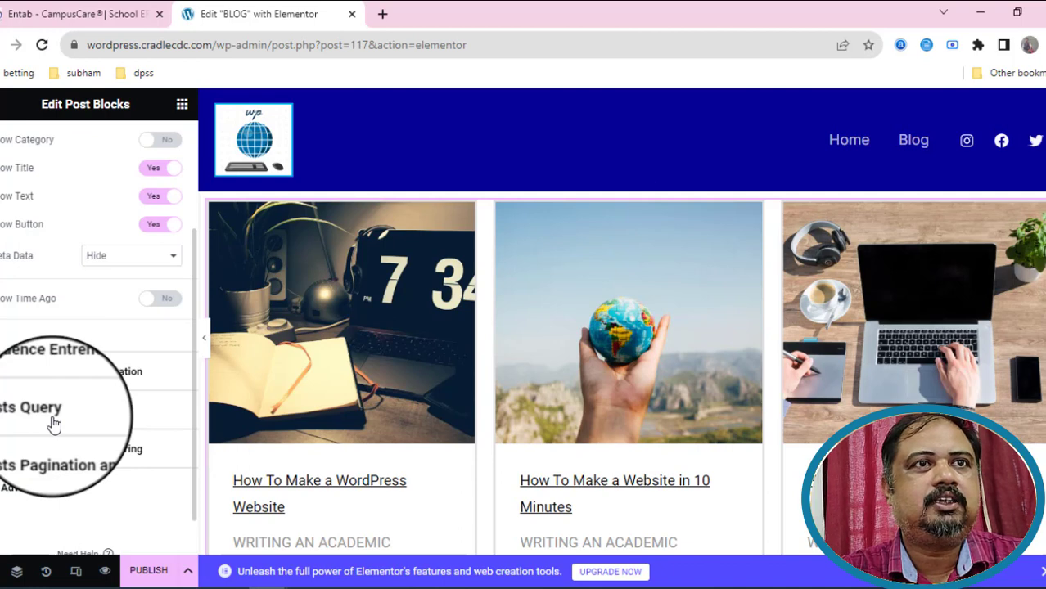
scroll(54, 409, "down", 1)
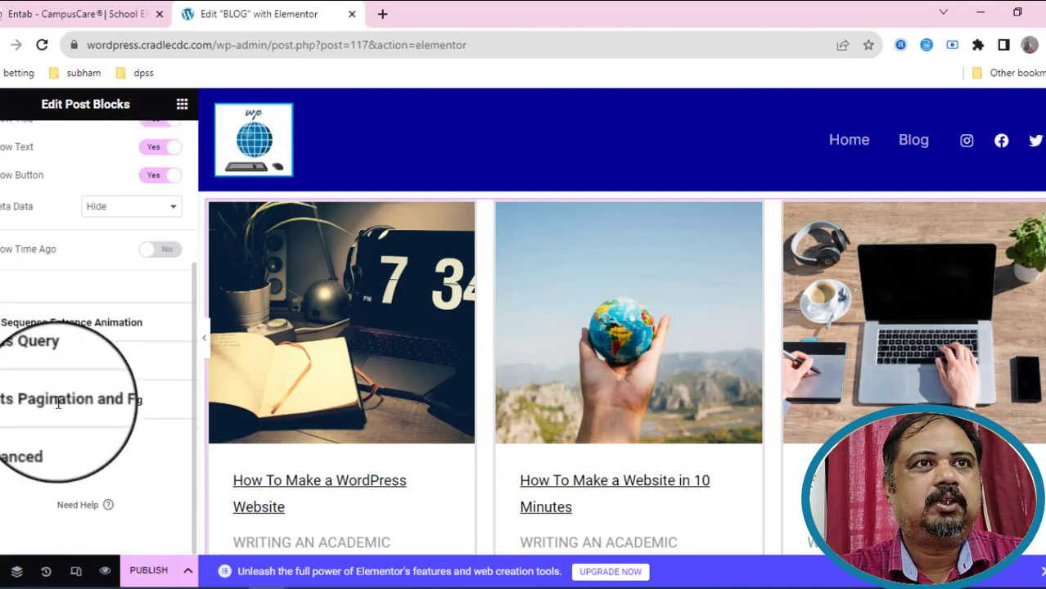
left_click(98, 402)
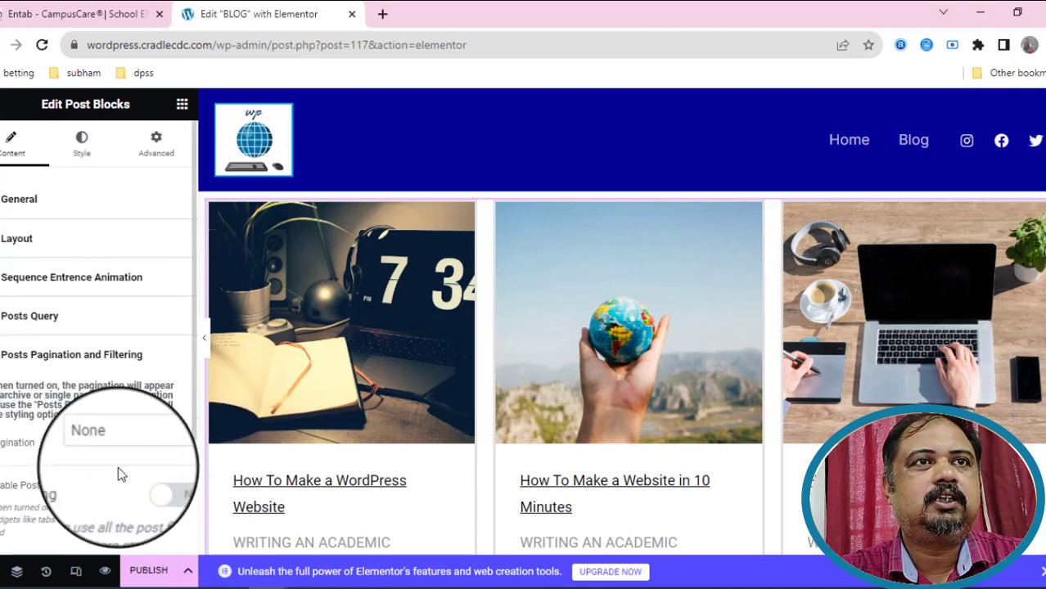
left_click(118, 471)
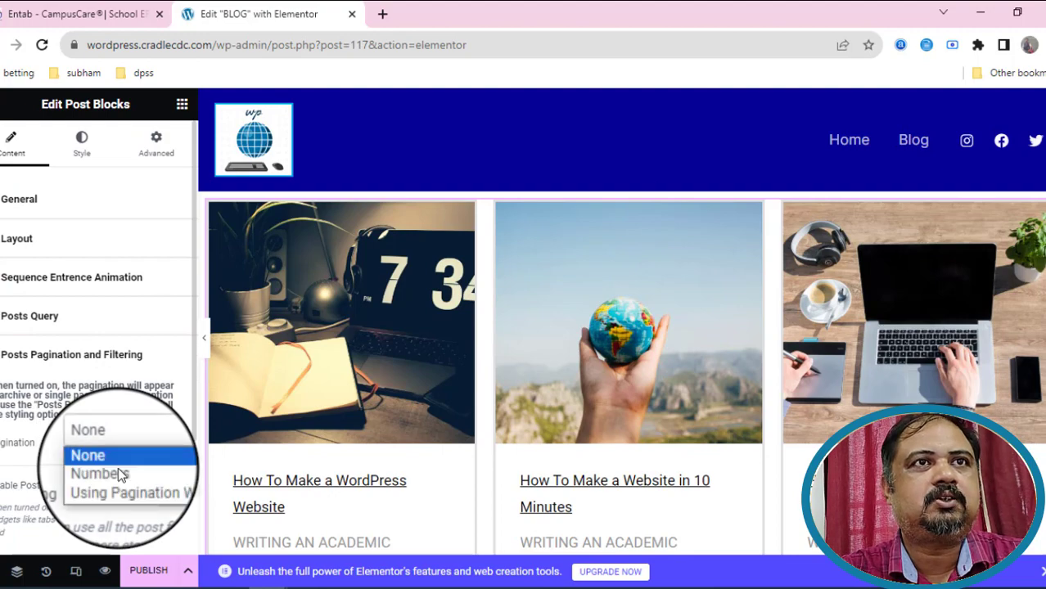
left_click(120, 475)
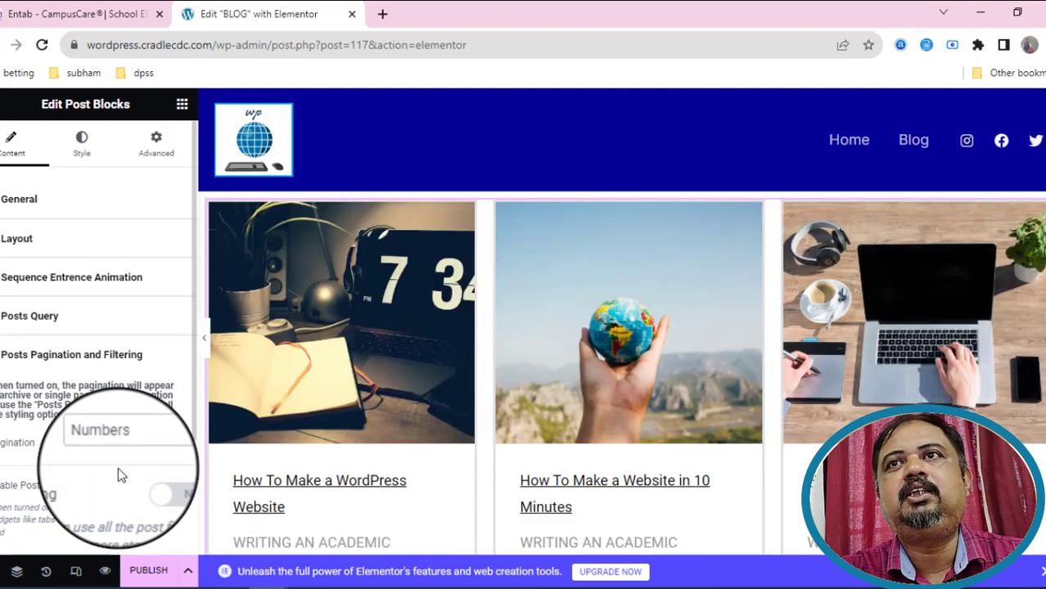
Look through the widget's Advanced settings, then reopen Posts Pagination and Filtering.
scroll(118, 467, "down", 2)
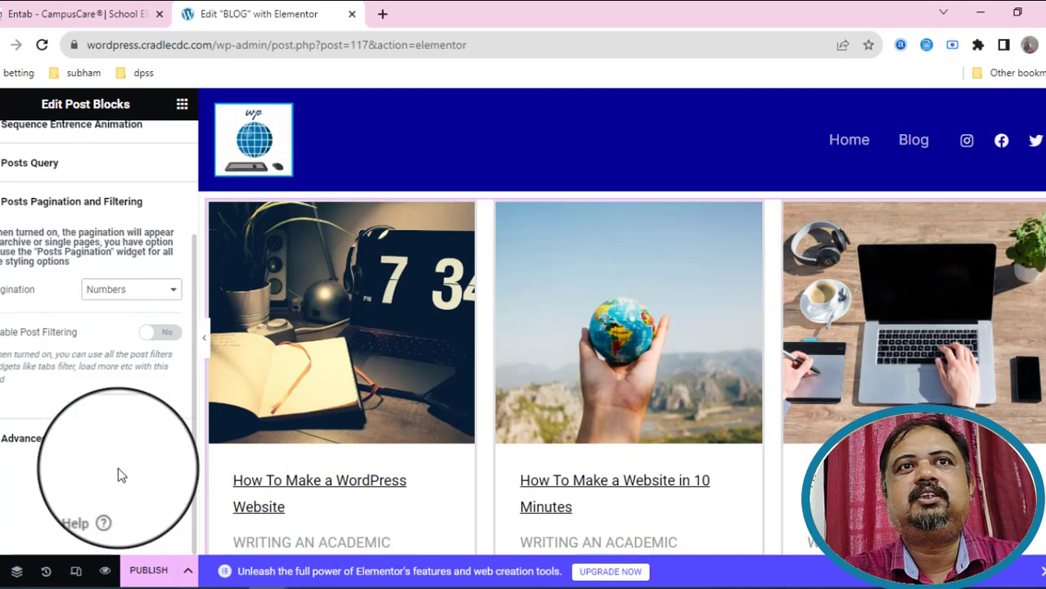
left_click(26, 444)
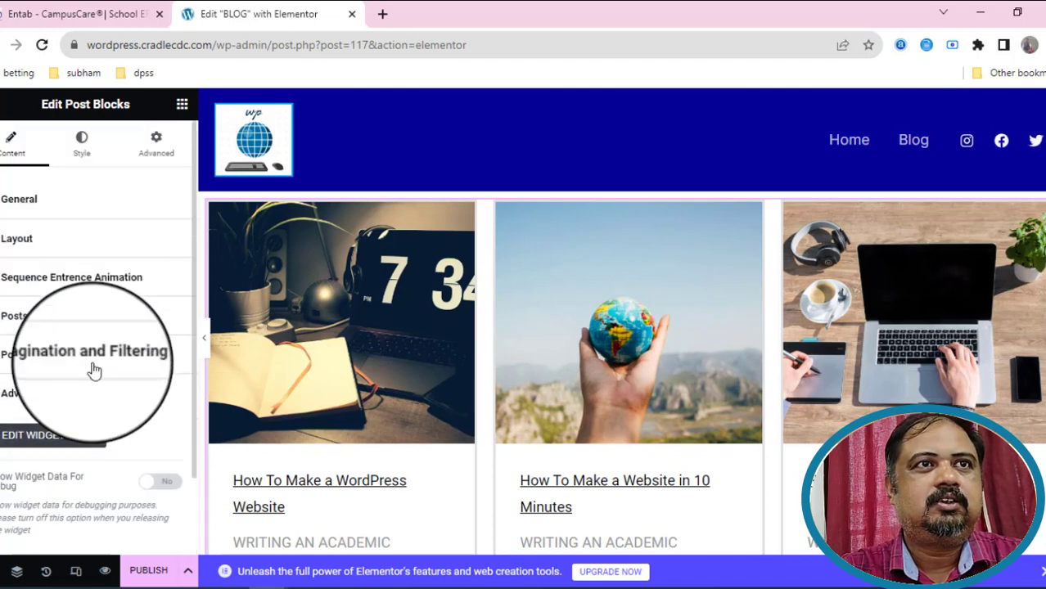
scroll(94, 368, "down", 2)
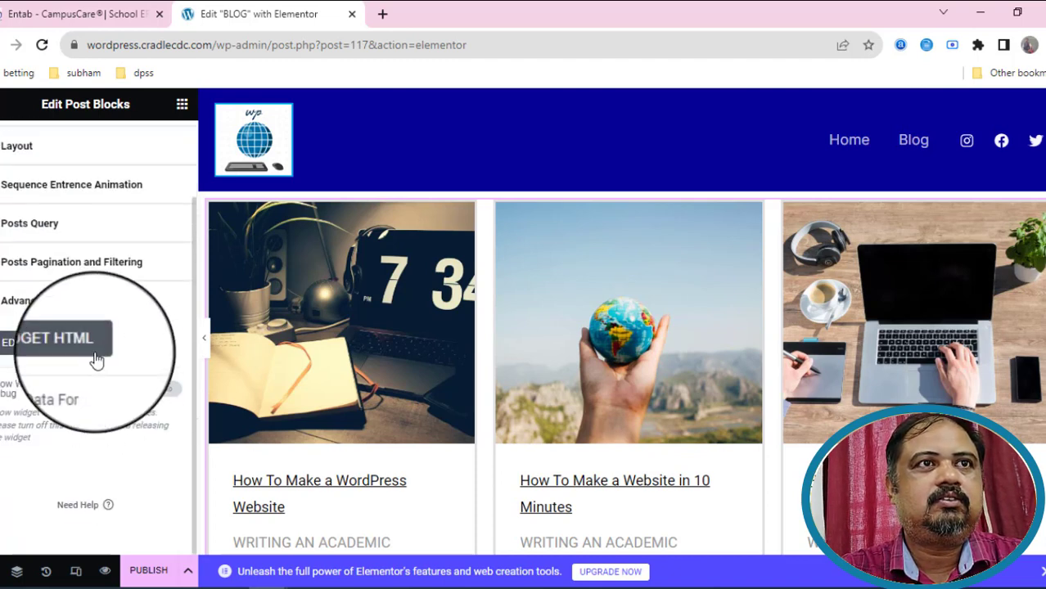
scroll(95, 360, "up", 2)
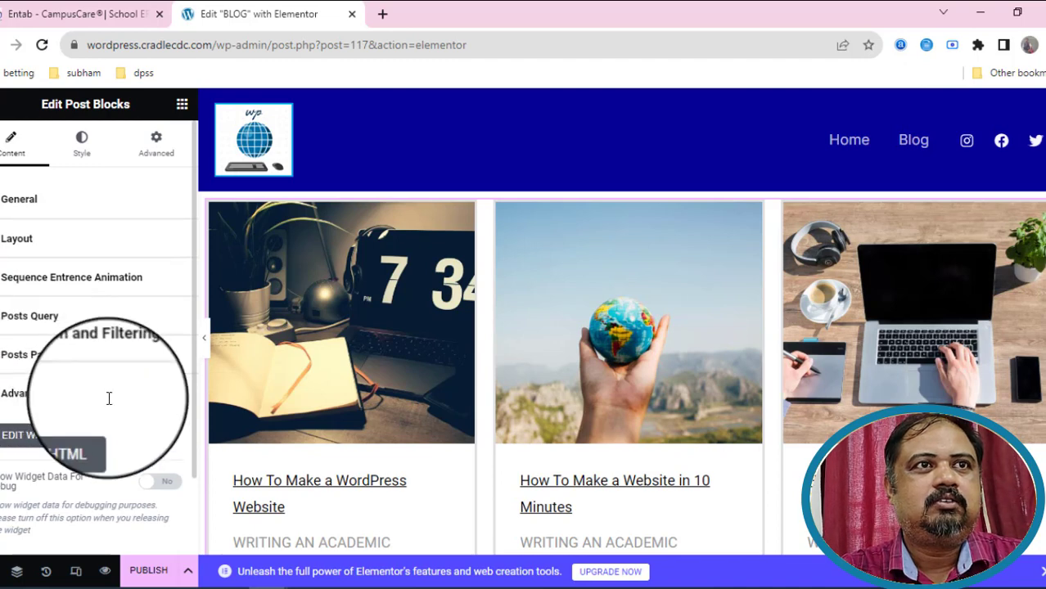
left_click(100, 355)
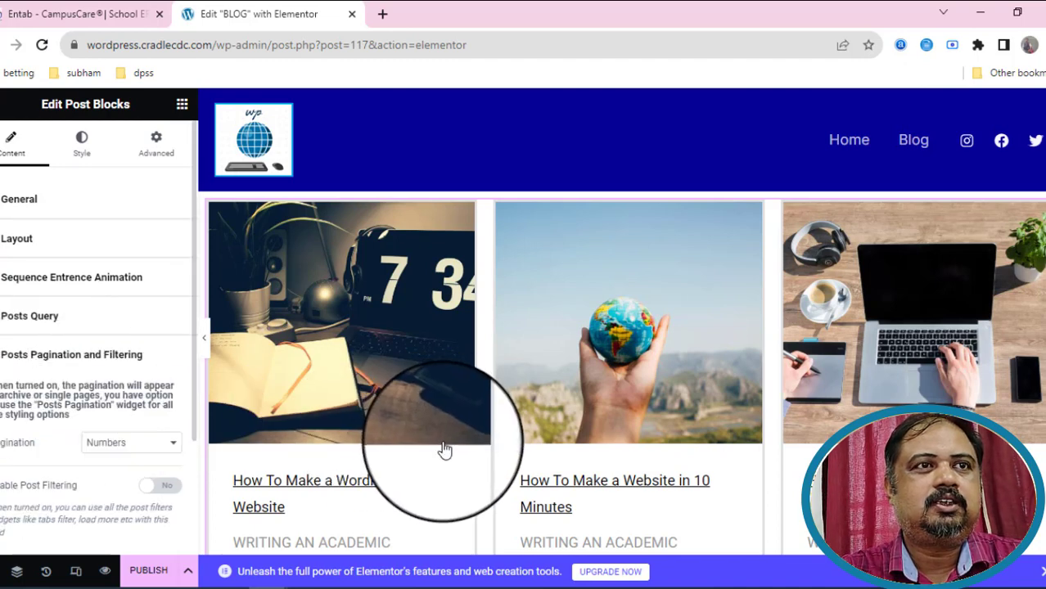
scroll(251, 260, "down", 15)
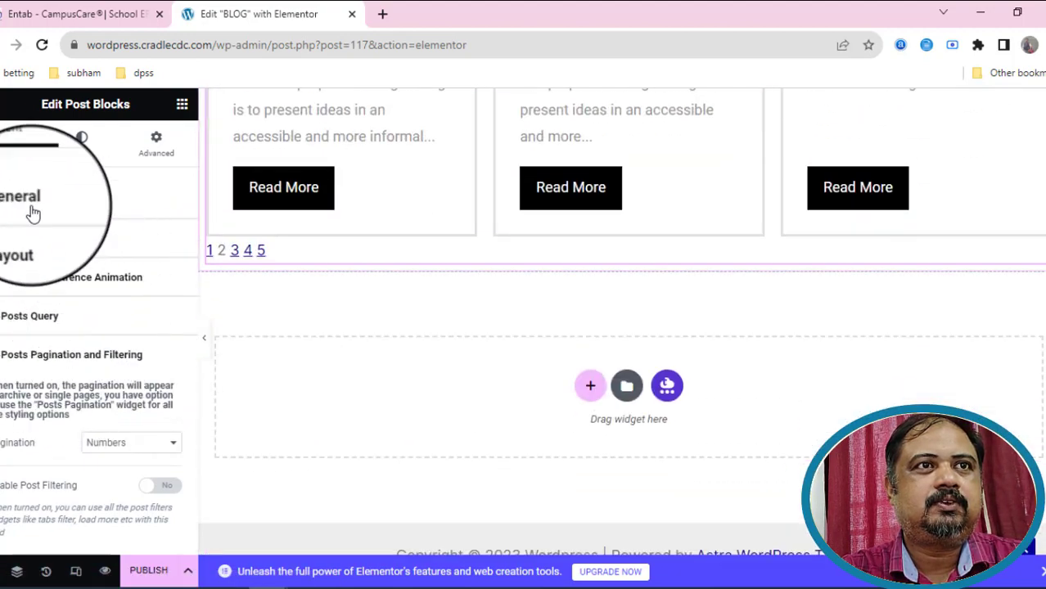
In the Post Blocks query settings, change Max Posts from 10 to 8.
left_click(31, 213)
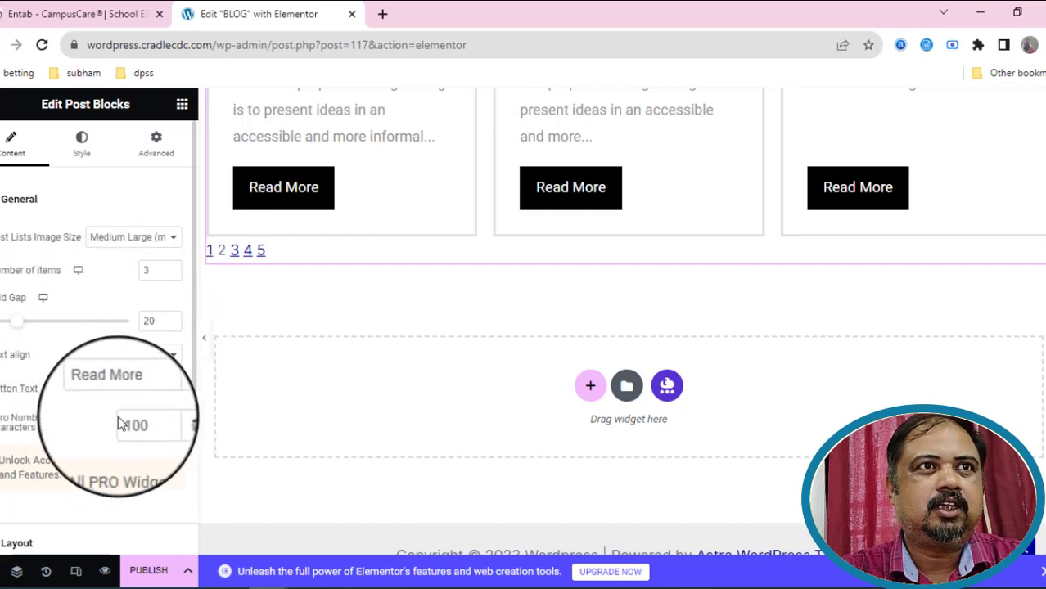
scroll(24, 392, "down", 2)
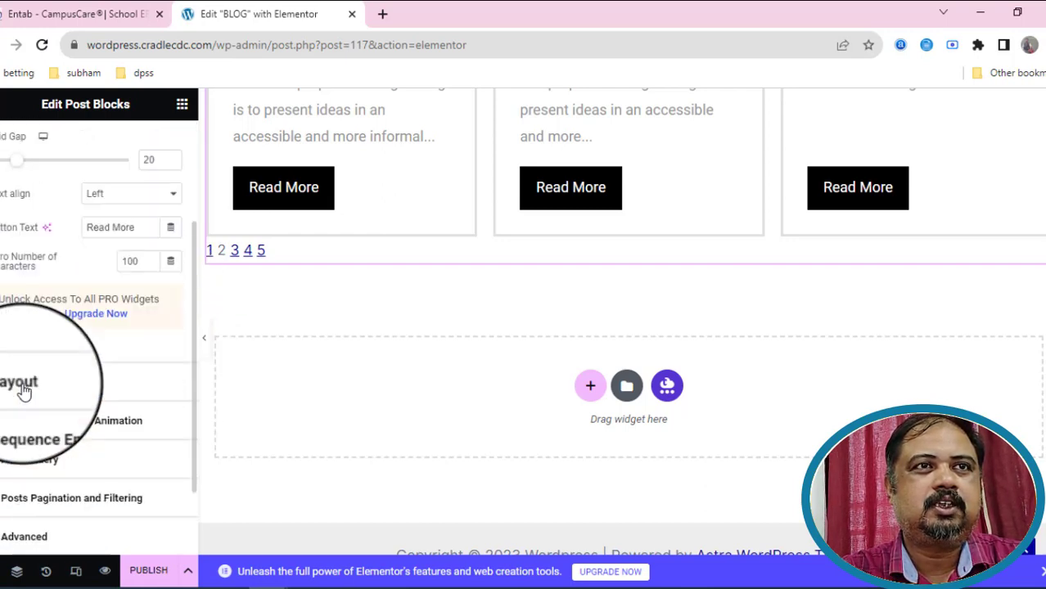
left_click(33, 378)
scroll(111, 363, "down", 3)
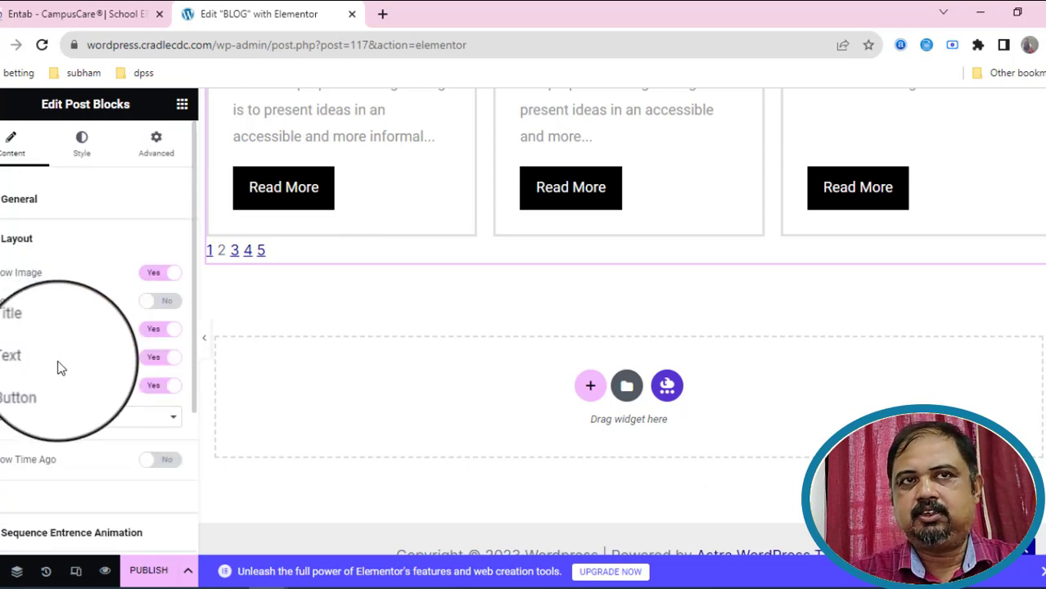
left_click(50, 361)
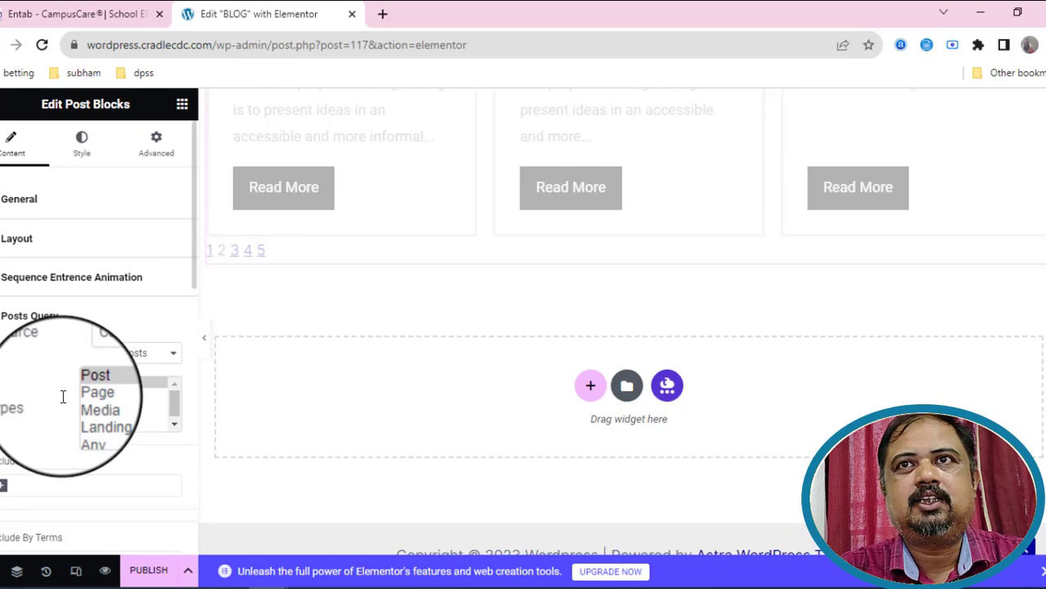
scroll(63, 397, "down", 3)
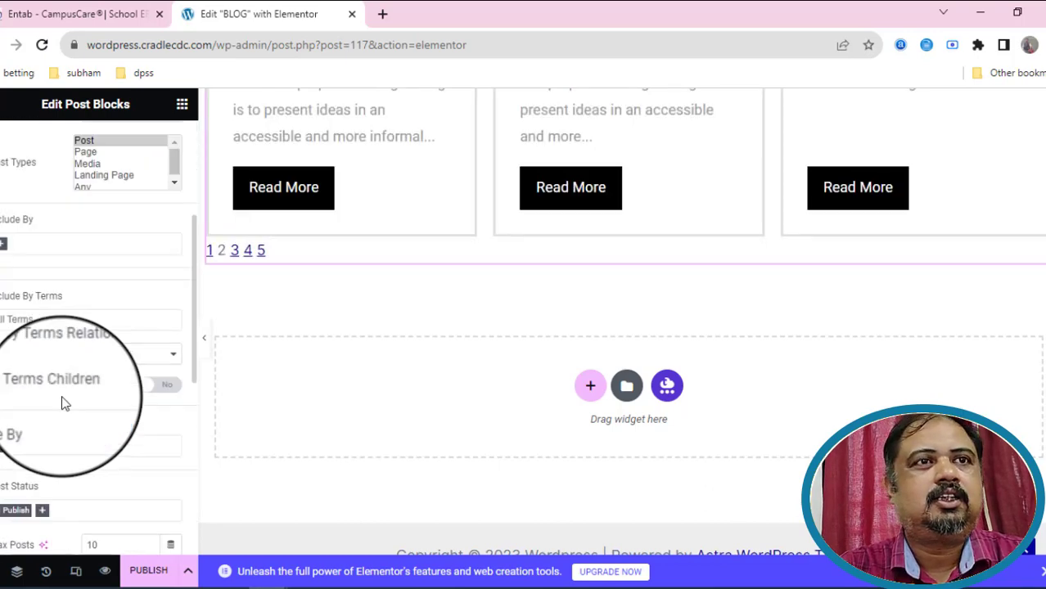
scroll(82, 466, "down", 1)
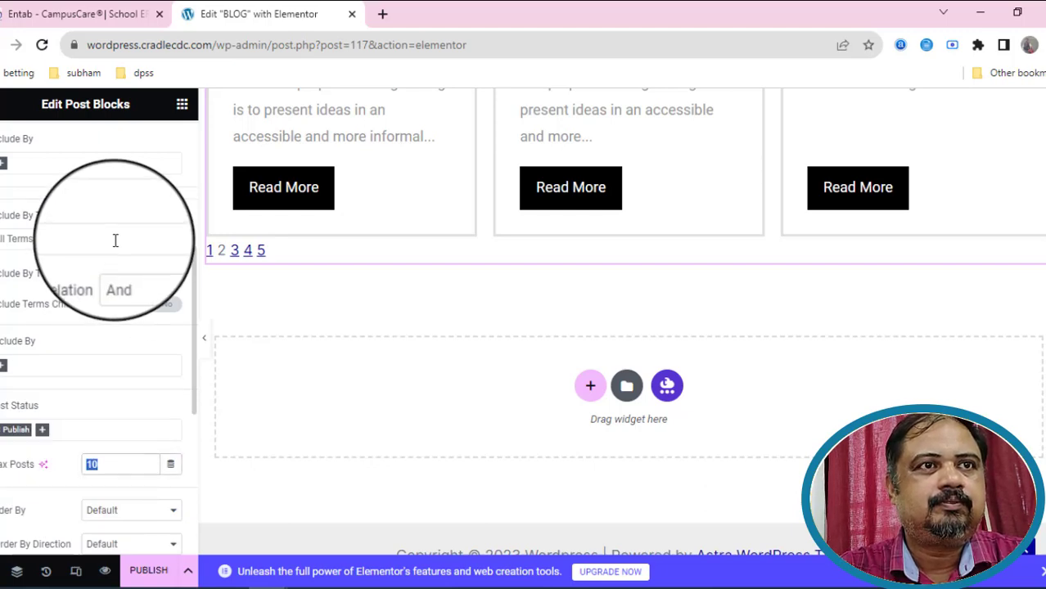
type("8")
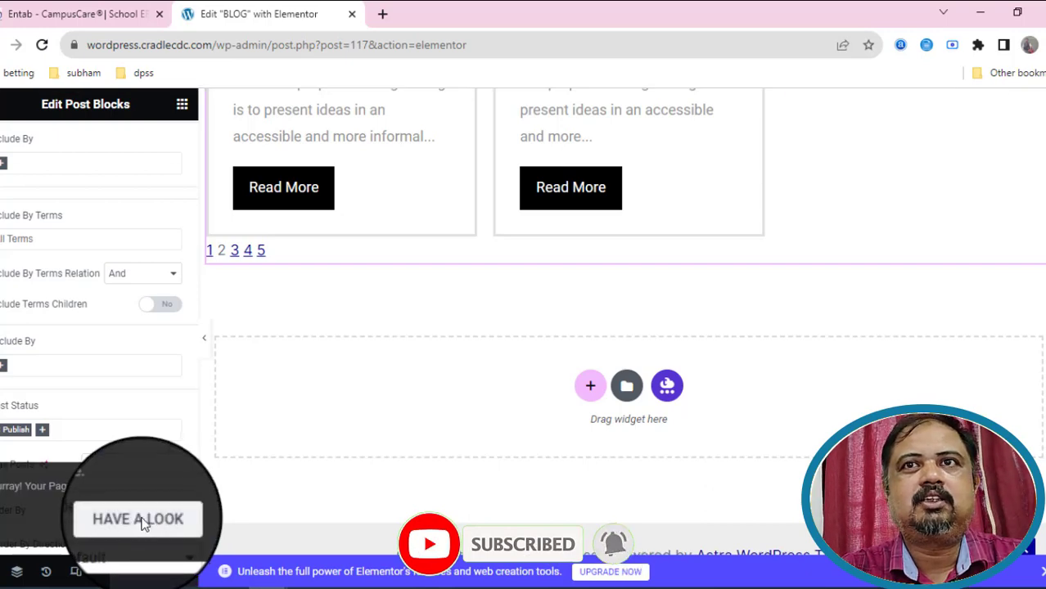
View the published BLOG page in a new tab and scroll through its post cards.
left_click(140, 482)
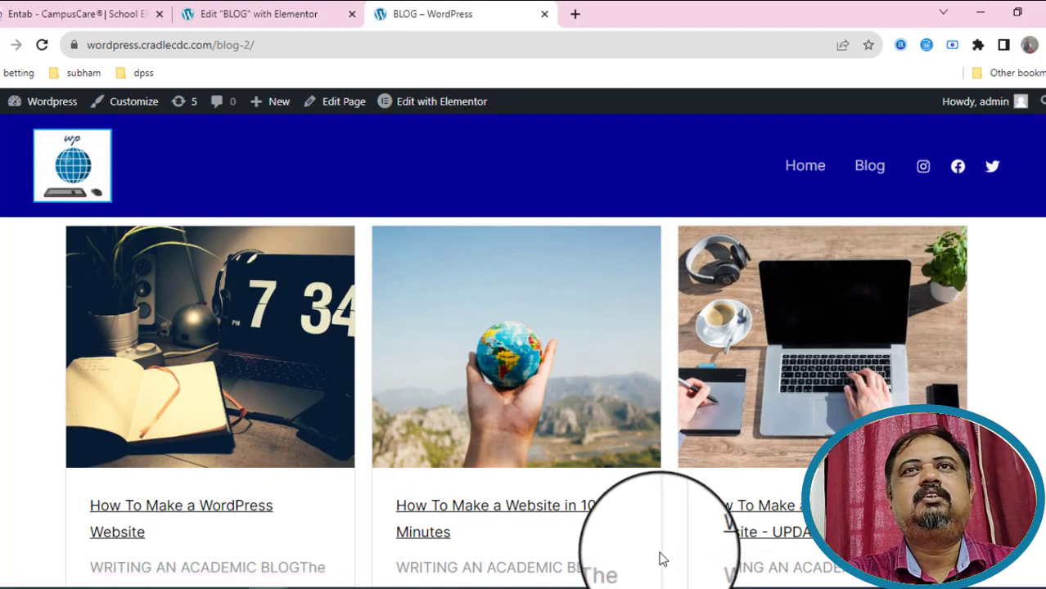
scroll(660, 555, "down", 10)
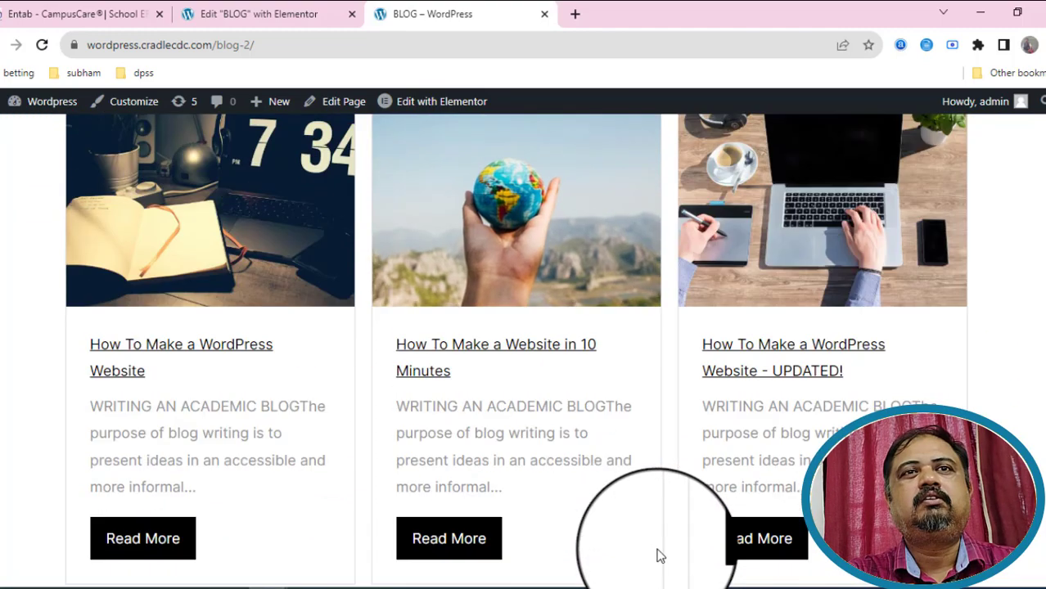
scroll(98, 532, "down", 5)
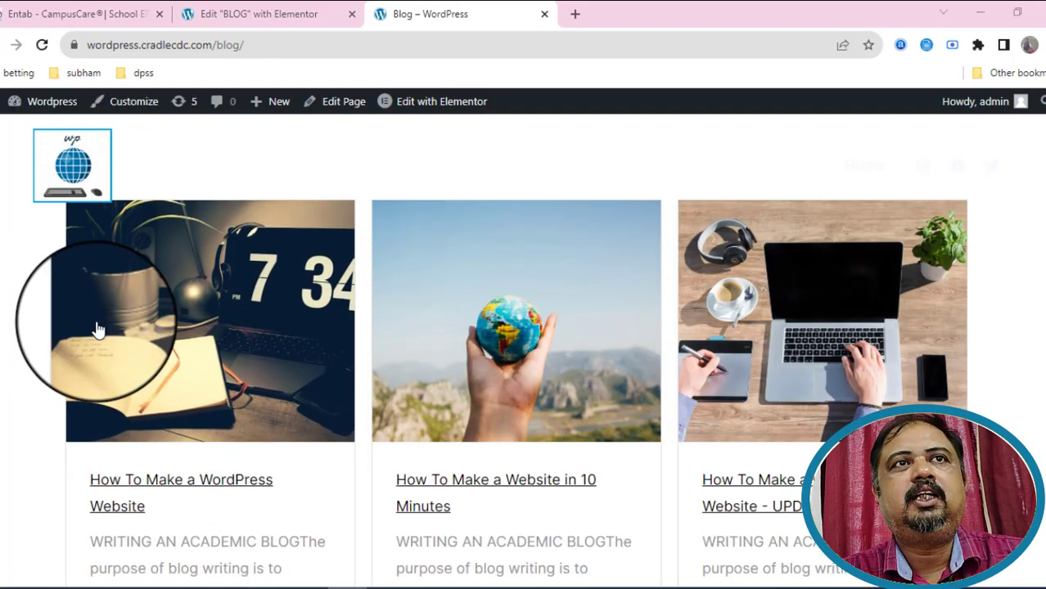
scroll(148, 343, "down", 10)
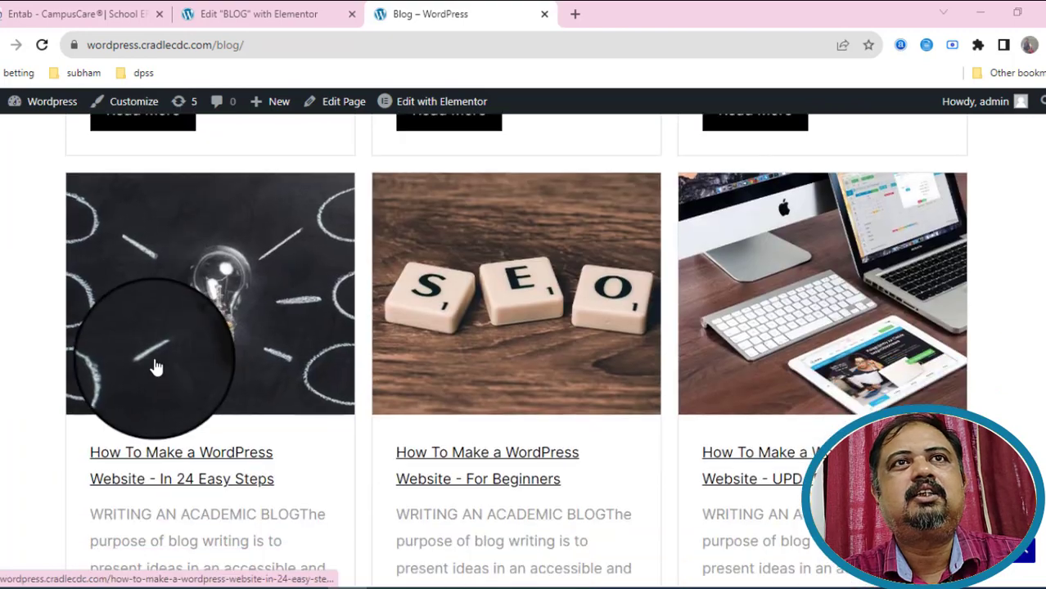
scroll(147, 368, "up", 10)
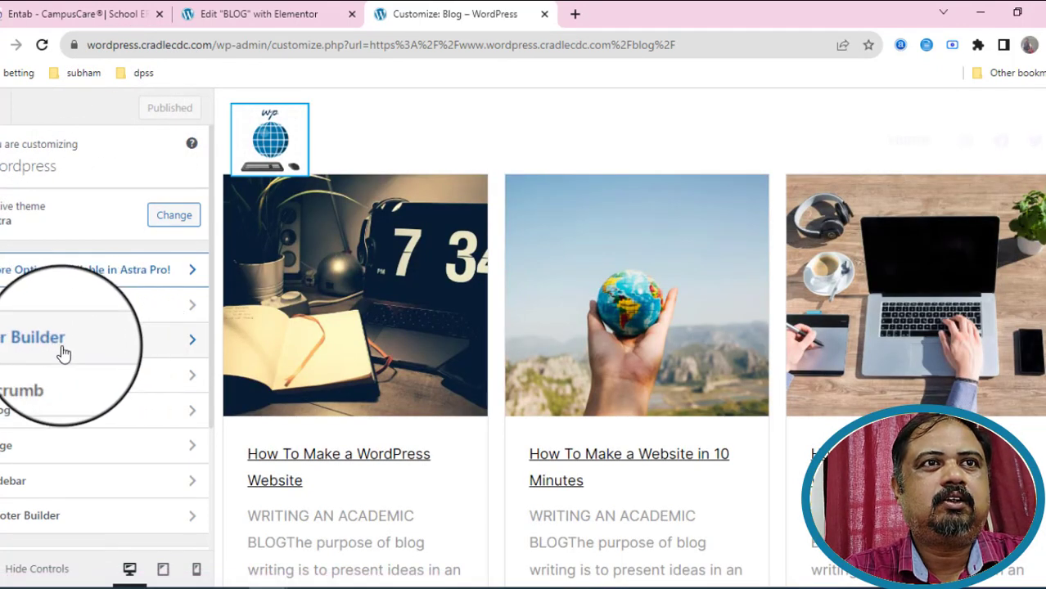
Switch on 'Disable on Pages?' under Header Builder > Transparent Header and publish it.
left_click(64, 353)
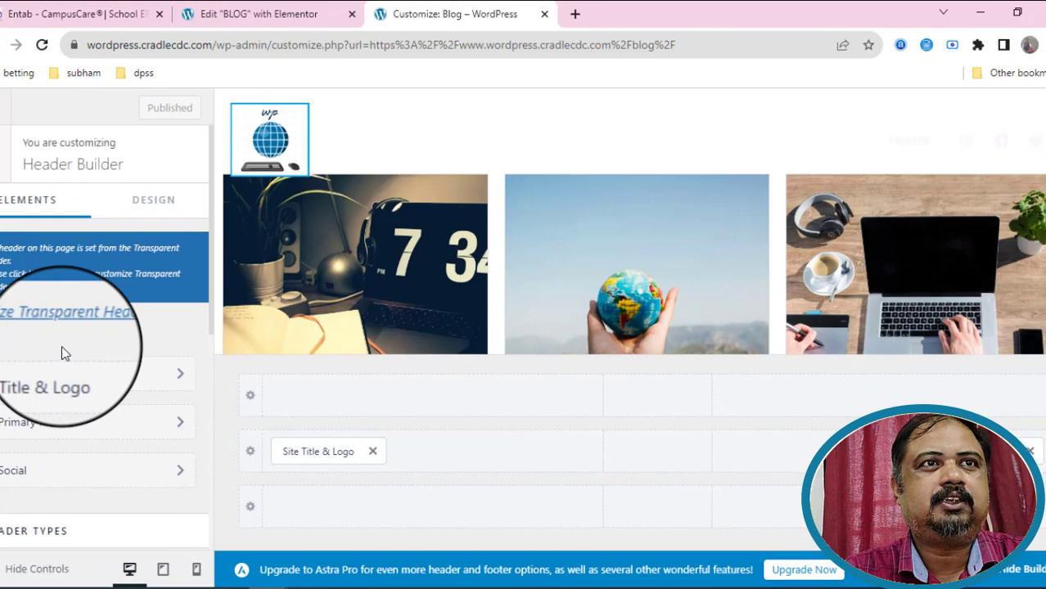
scroll(62, 346, "down", 3)
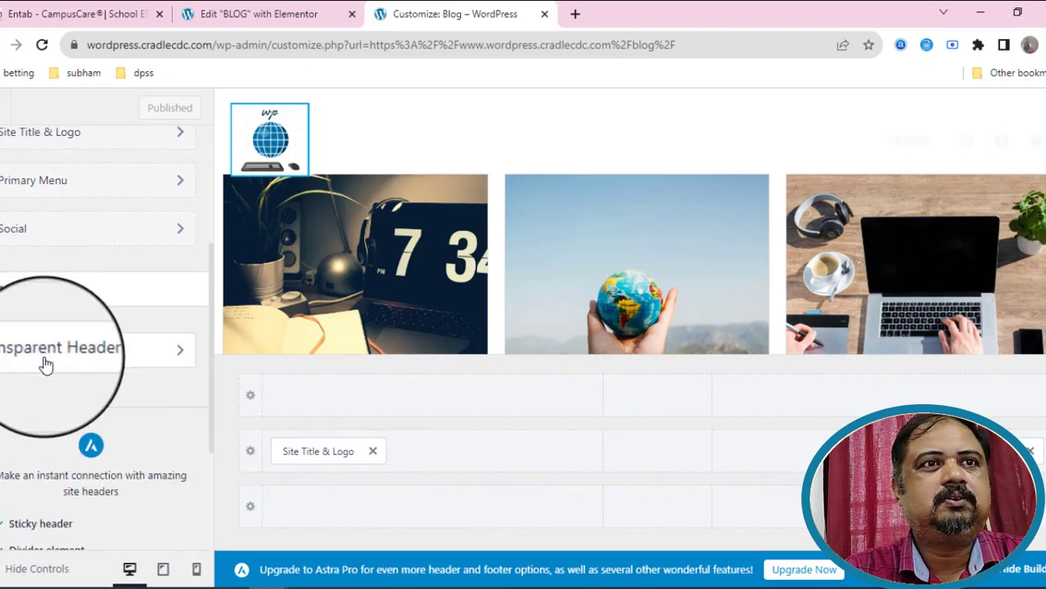
left_click(47, 365)
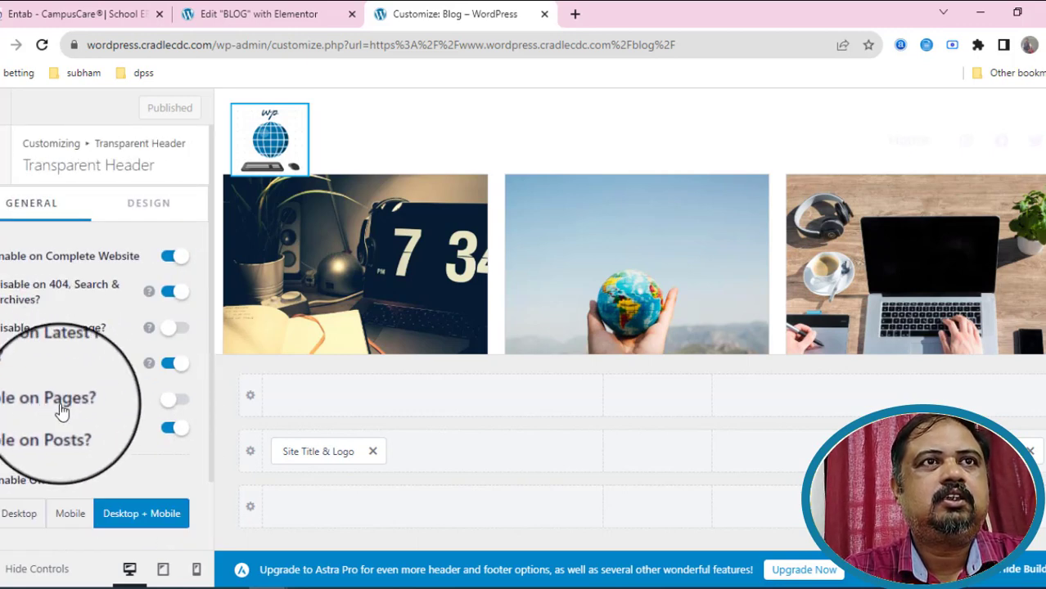
left_click(172, 401)
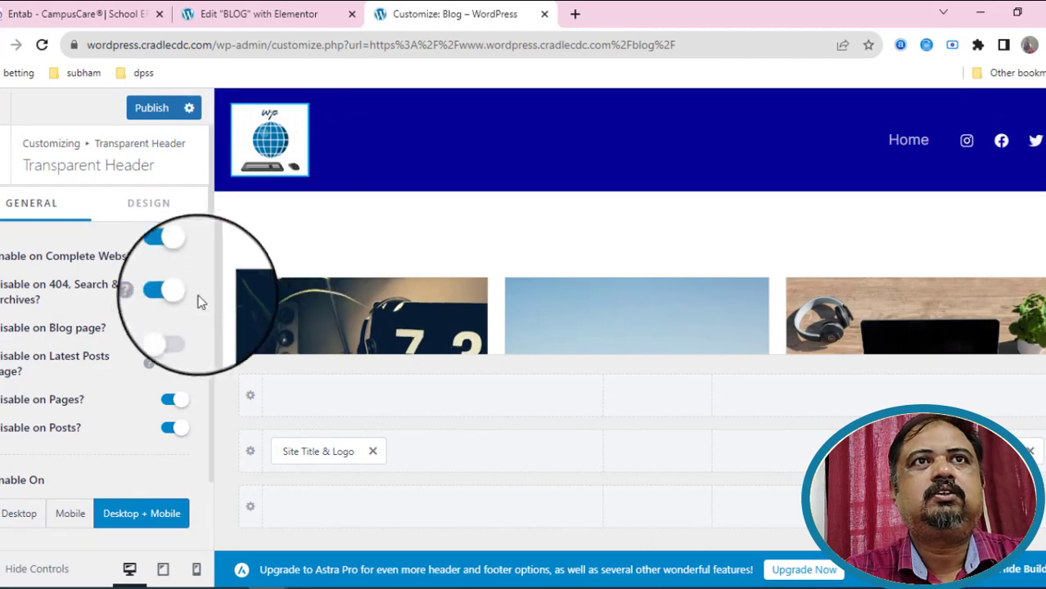
left_click(152, 111)
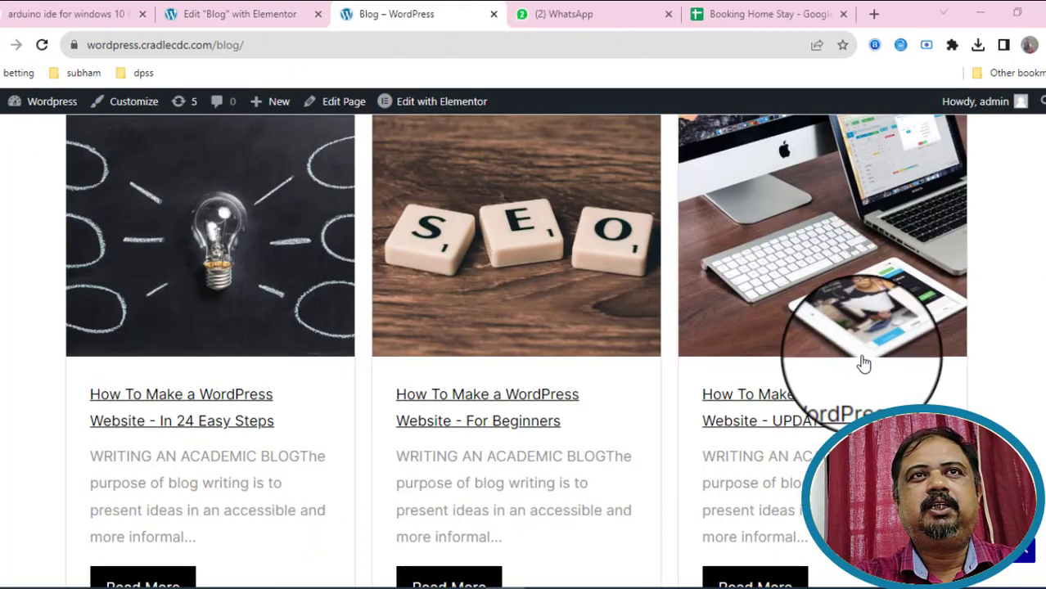
Return to the WordPress admin dashboard.
scroll(696, 386, "down", 3)
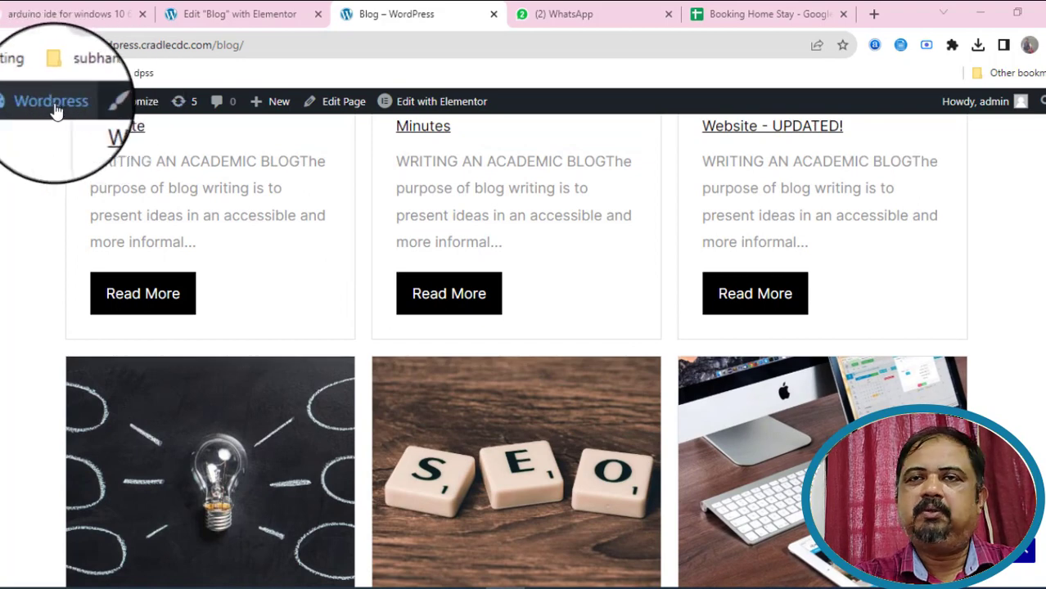
mouse_move(55, 111)
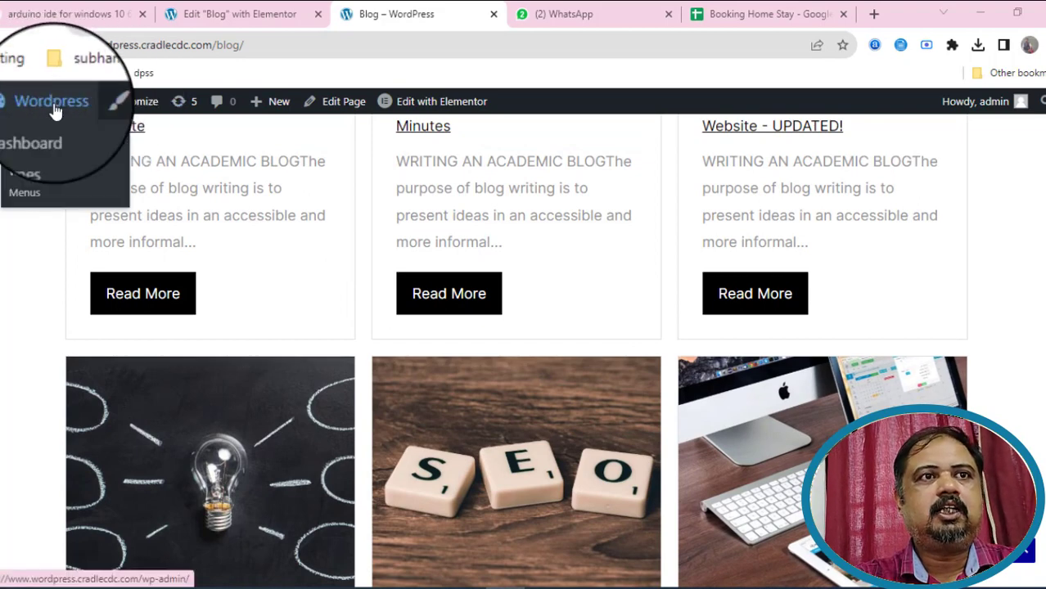
left_click(55, 111)
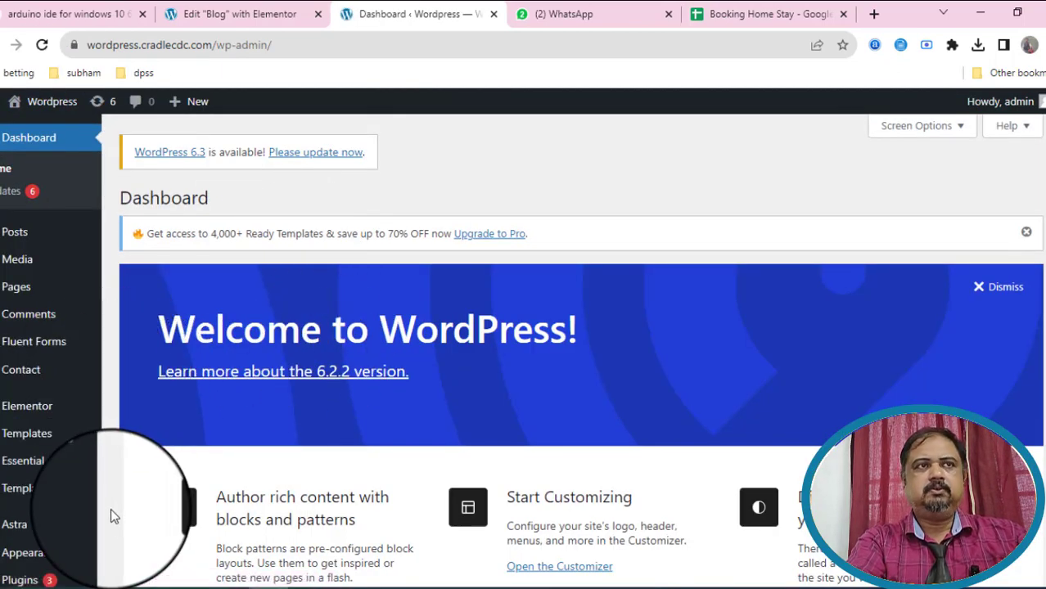
Add the Blog page to the home menu after Home and save the menu.
scroll(111, 508, "down", 1)
scroll(110, 508, "down", 2)
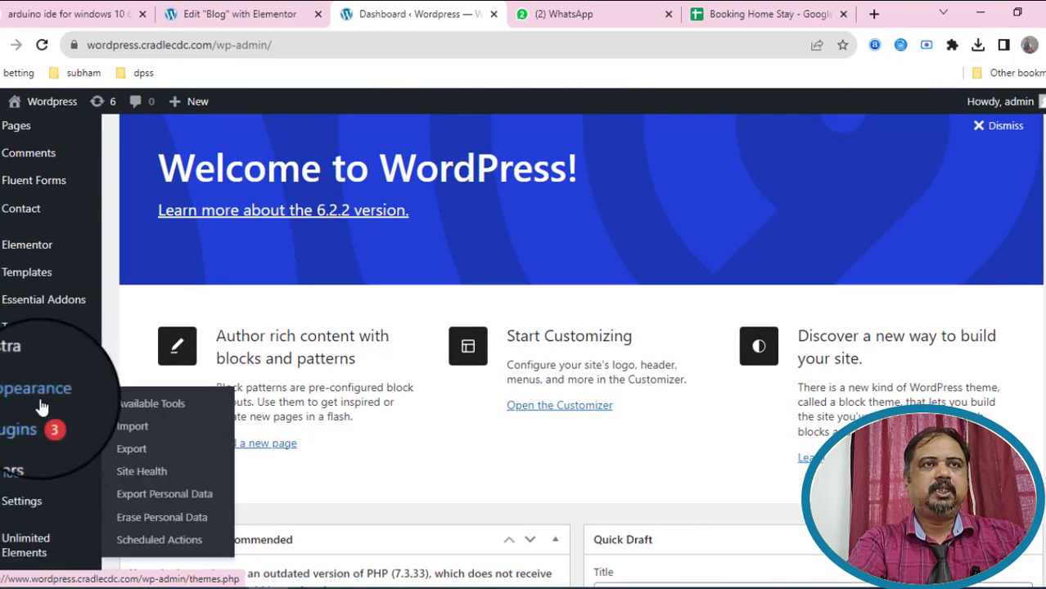
mouse_move(41, 401)
left_click(141, 464)
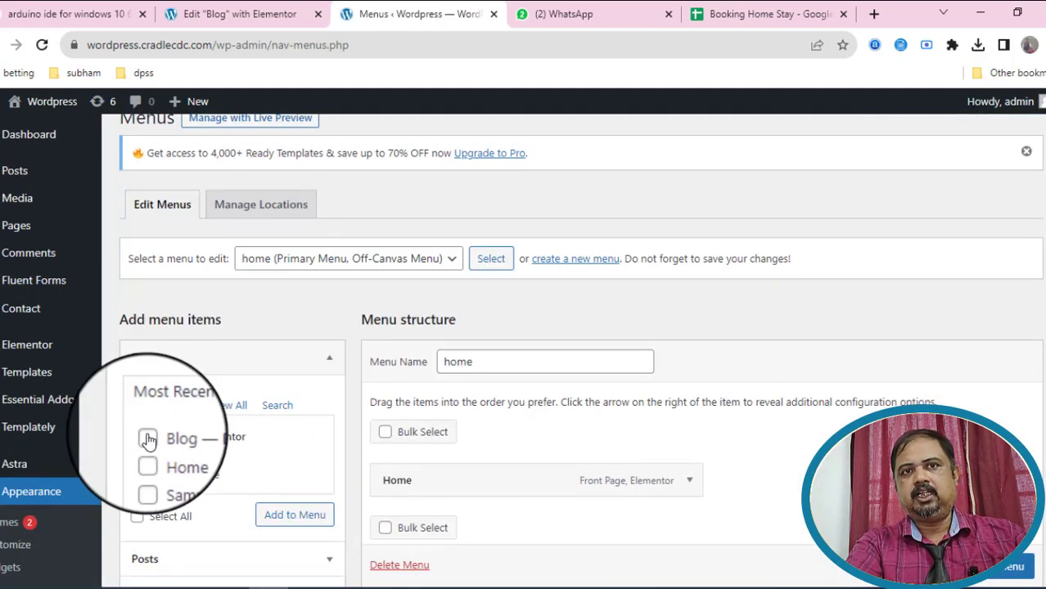
left_click(304, 516)
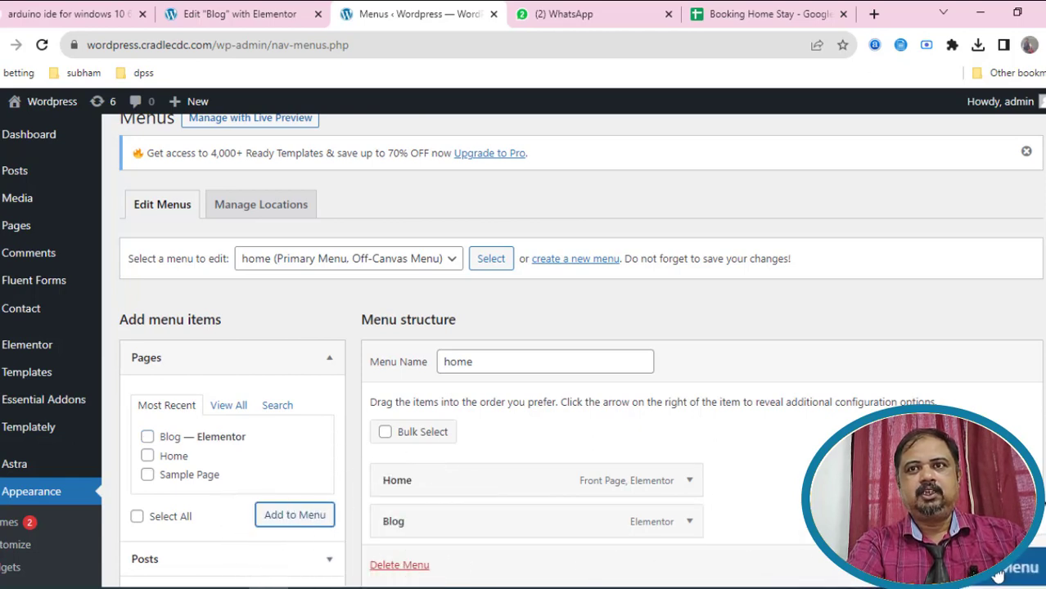
scroll(997, 577, "down", 1)
left_click(997, 577)
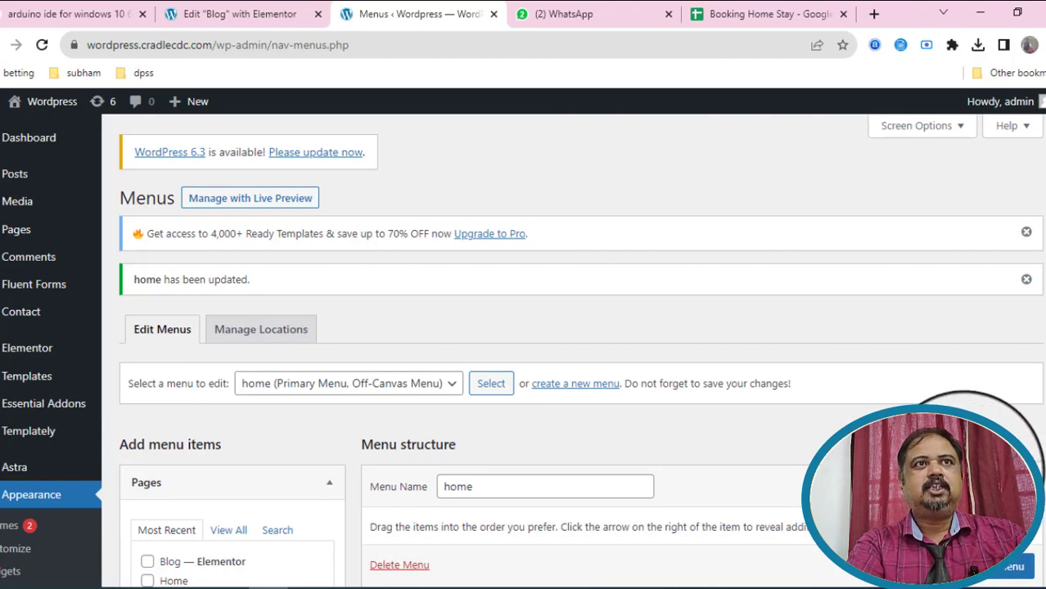
mouse_move(49, 102)
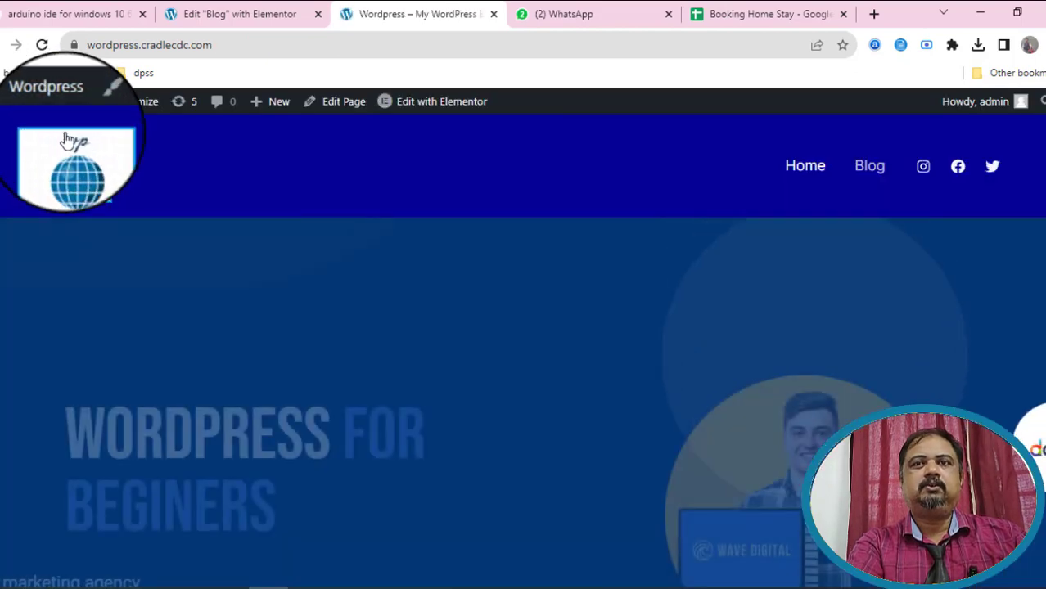
Scroll down the blog's post grid and open pagination page 2 (blog/2/).
scroll(554, 501, "down", 1)
scroll(552, 489, "up", 1)
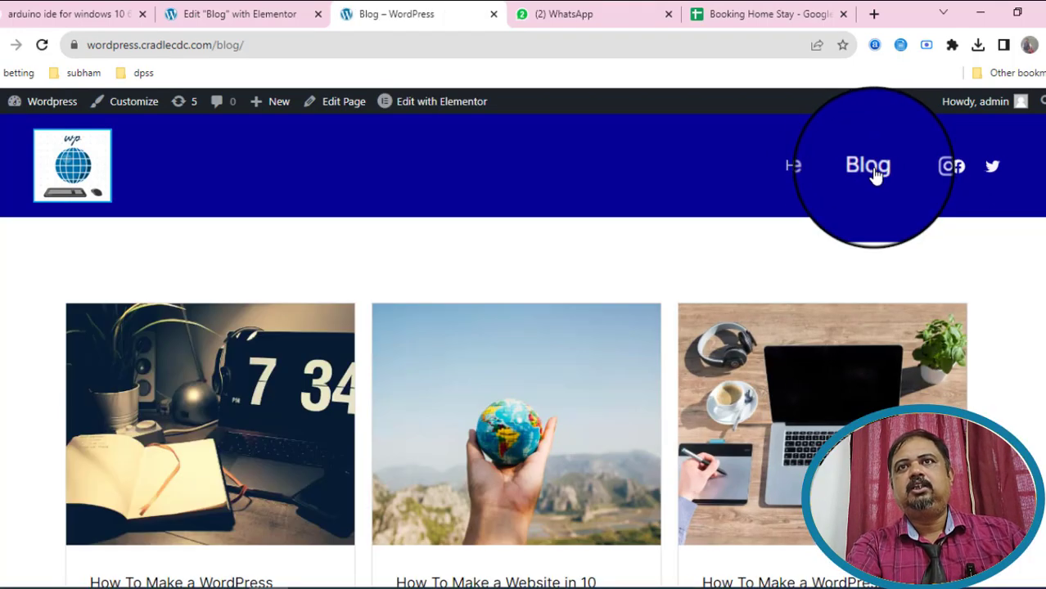
scroll(479, 454, "down", 10)
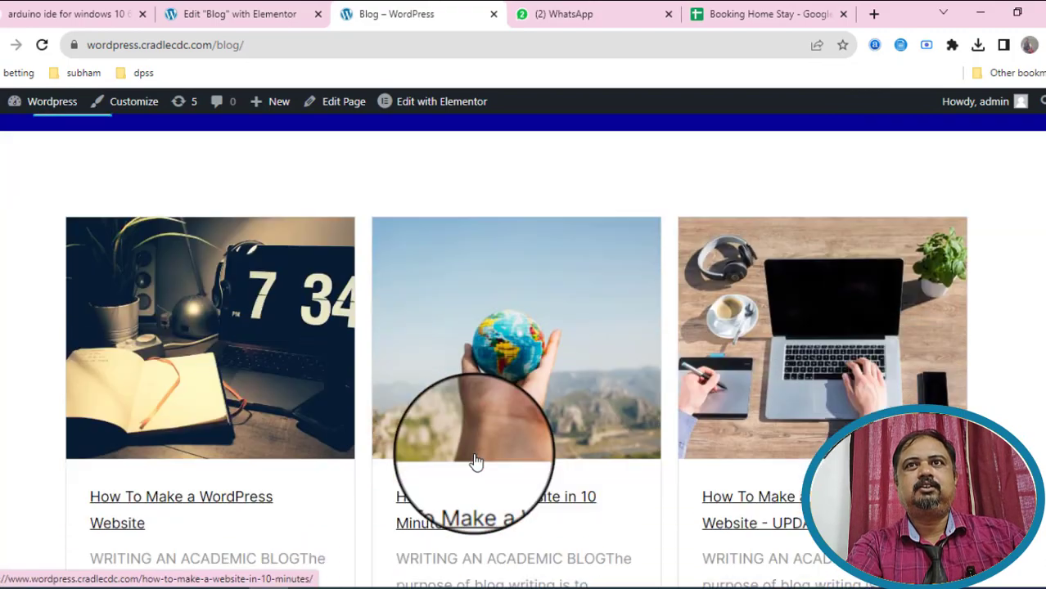
scroll(481, 459, "down", 5)
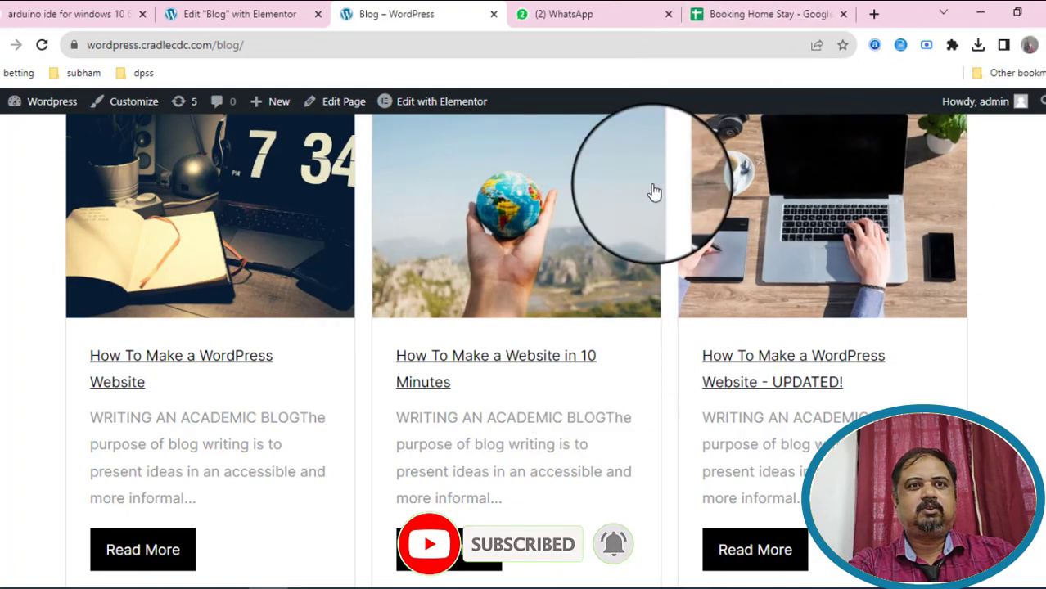
scroll(647, 291, "down", 2)
scroll(648, 286, "down", 2)
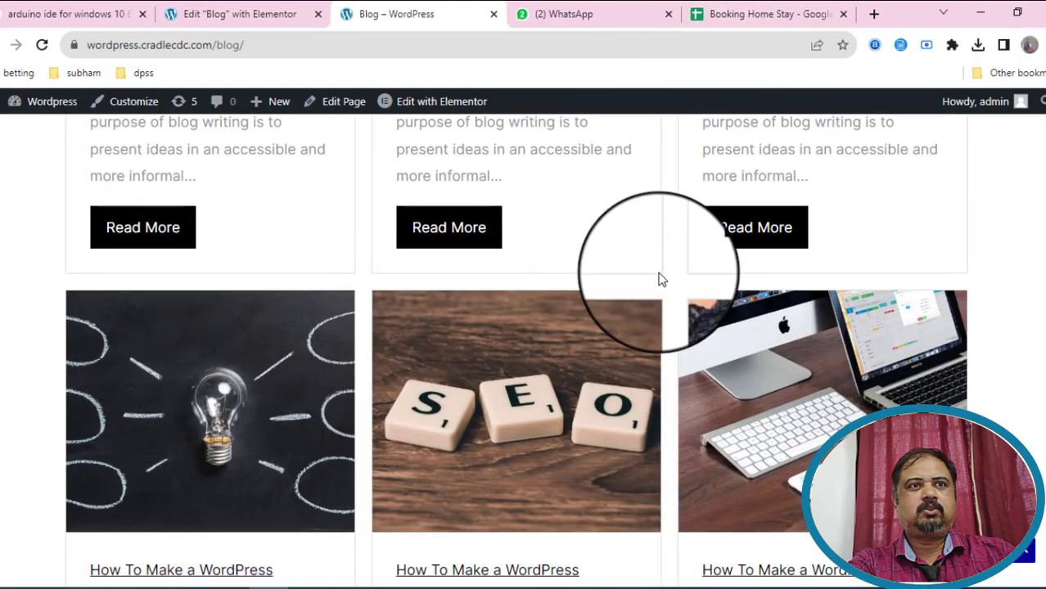
scroll(662, 279, "down", 4)
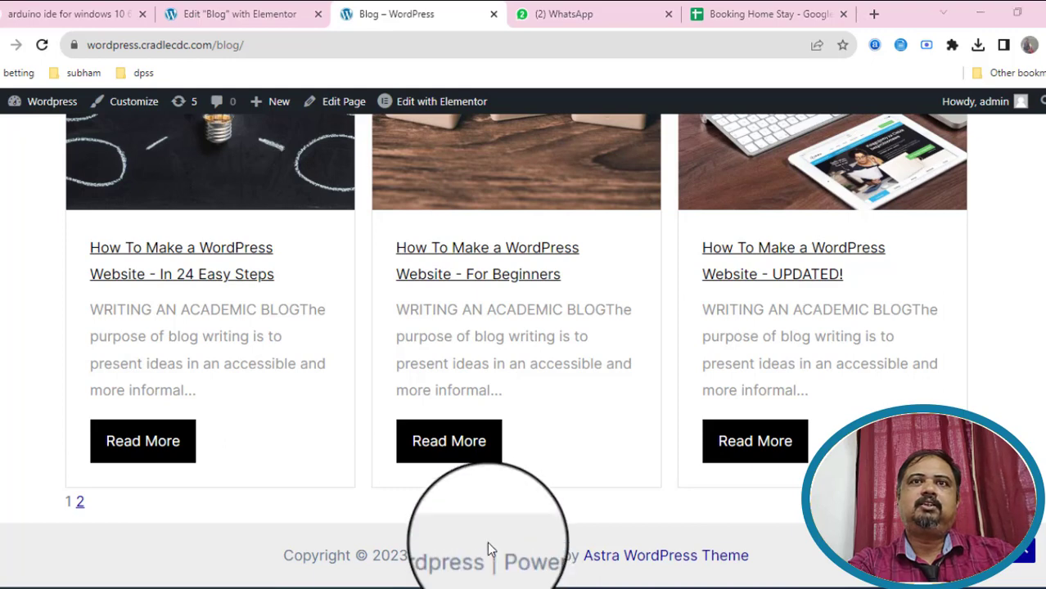
mouse_move(489, 536)
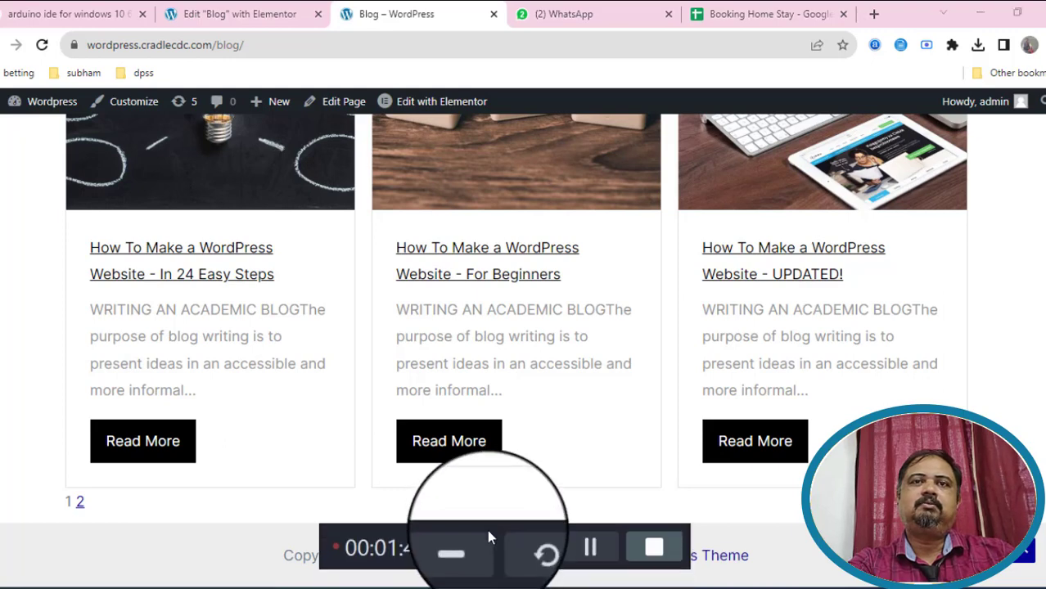
left_click(82, 507)
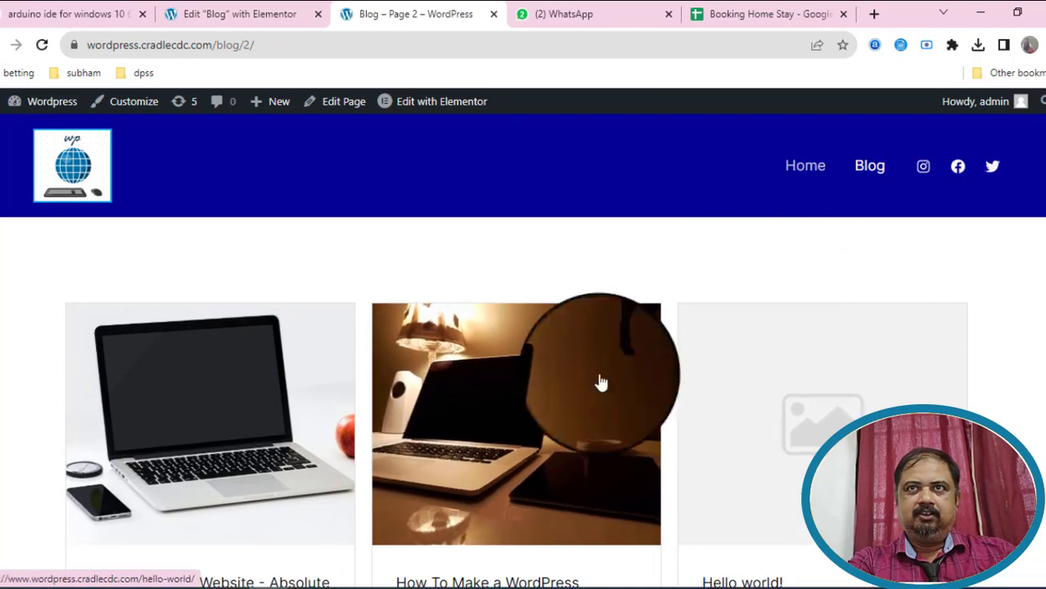
Review blog page 2, visit Home, then scroll the Blog's first-page post cards.
scroll(586, 439, "down", 3)
scroll(802, 245, "up", 3)
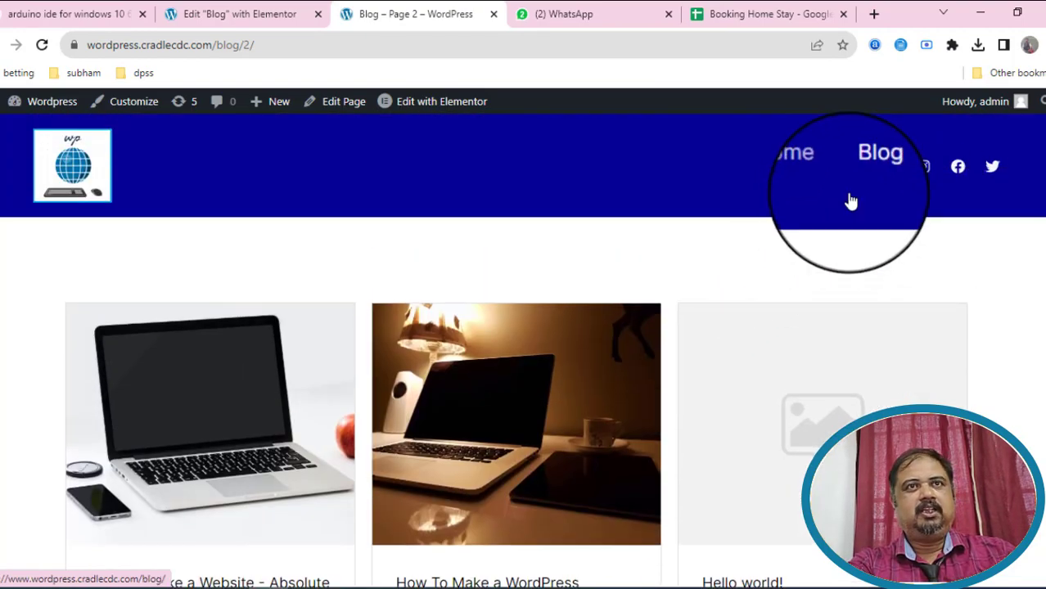
left_click(790, 172)
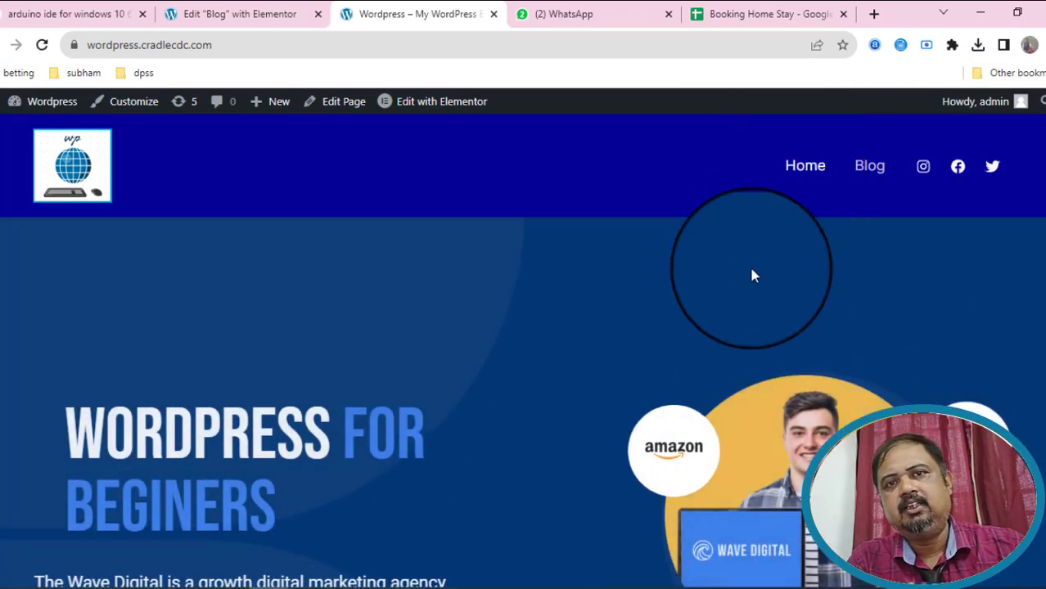
scroll(818, 310, "down", 3)
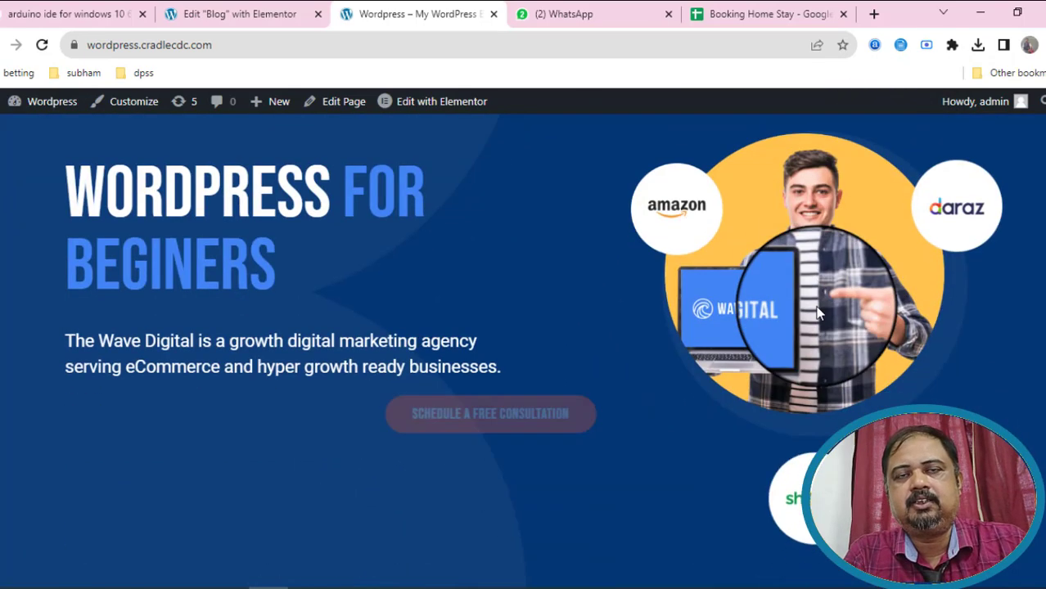
scroll(843, 229, "up", 3)
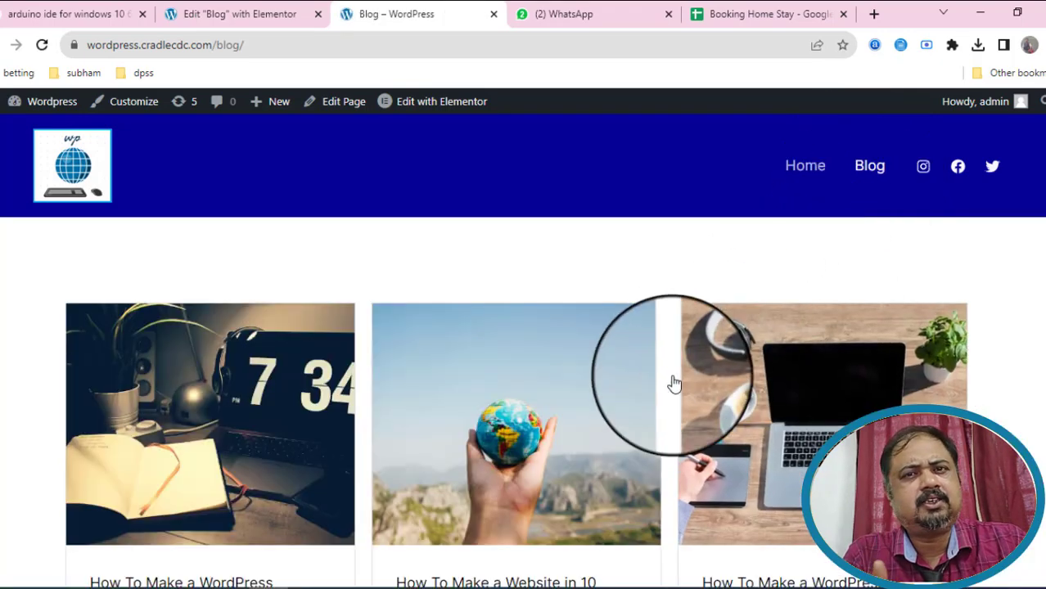
scroll(672, 385, "down", 4)
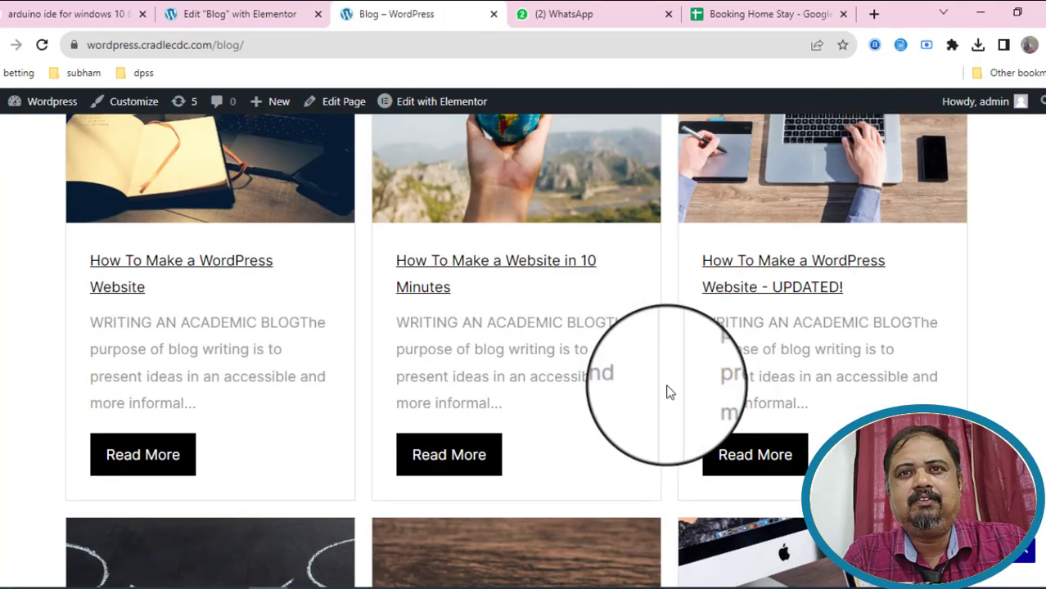